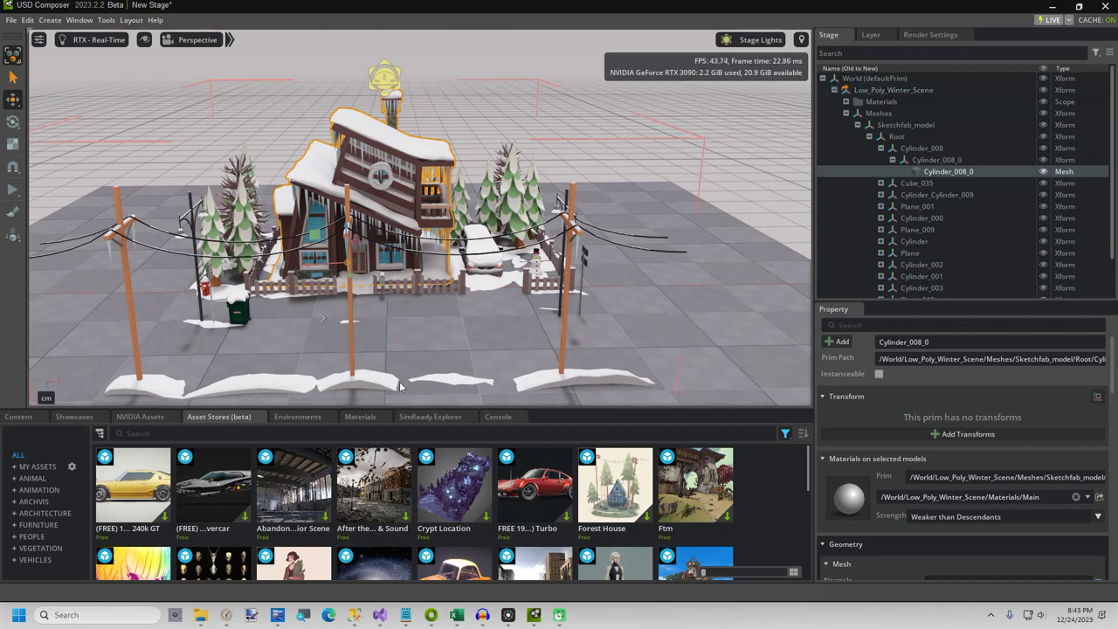
Lift Low_Poly_Winter_Scene above the ground grid to Translate Y about 10.39.
click(882, 90)
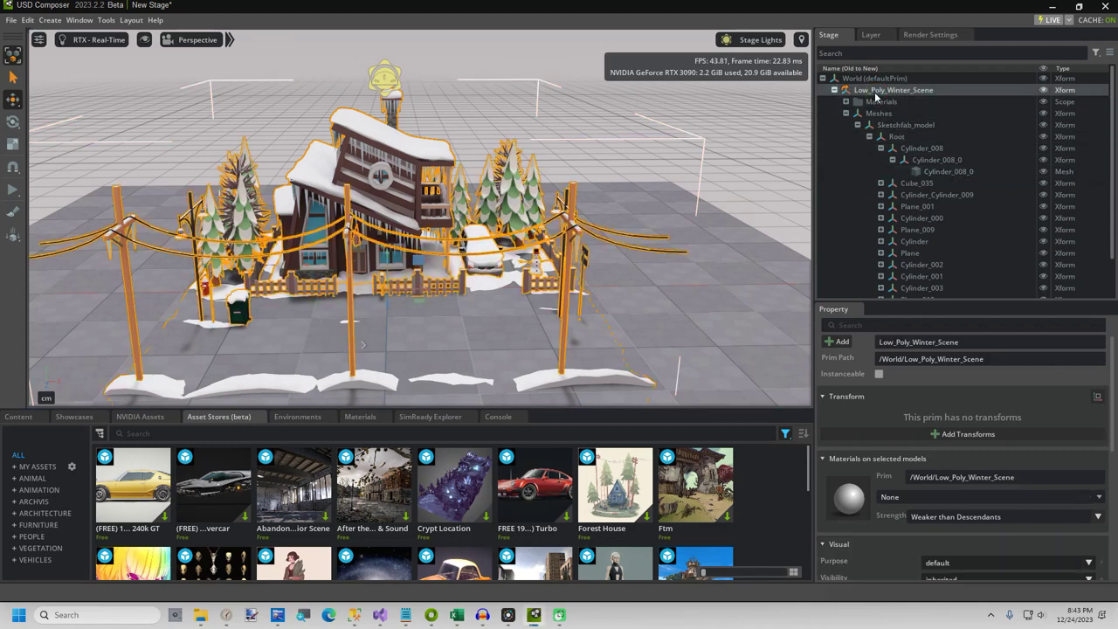
click(845, 114)
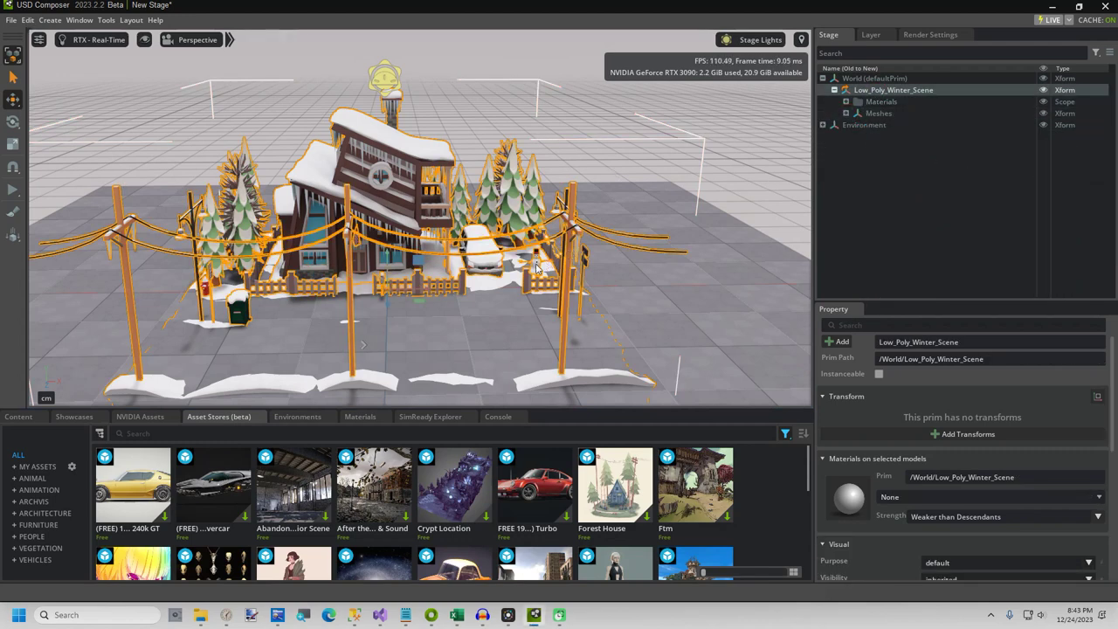
scroll(448, 272, down, 5)
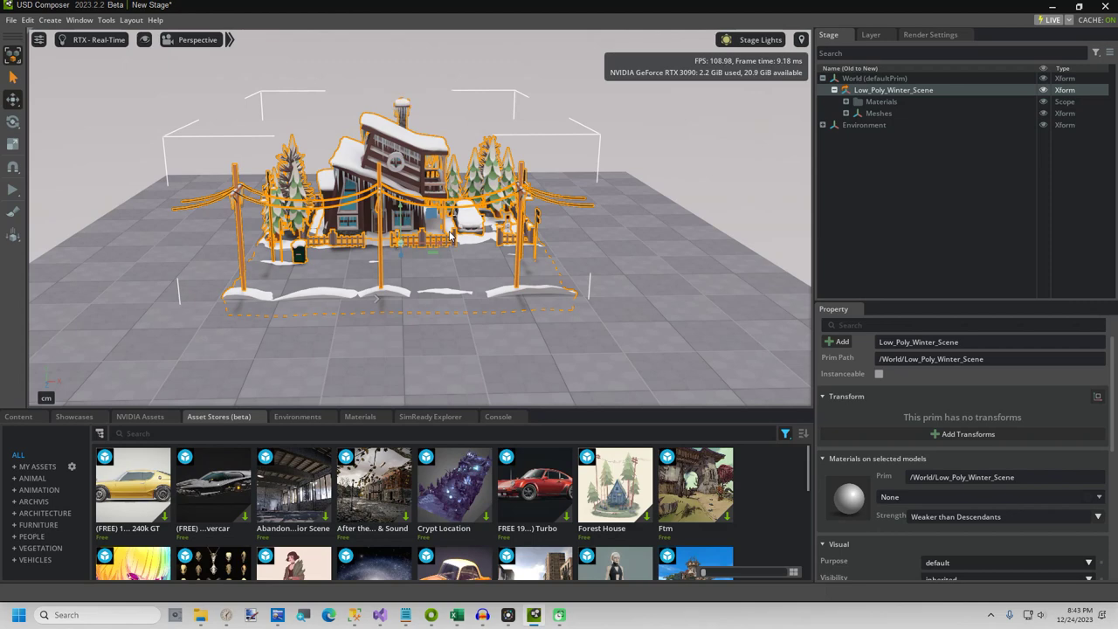
scroll(450, 236, up, 5)
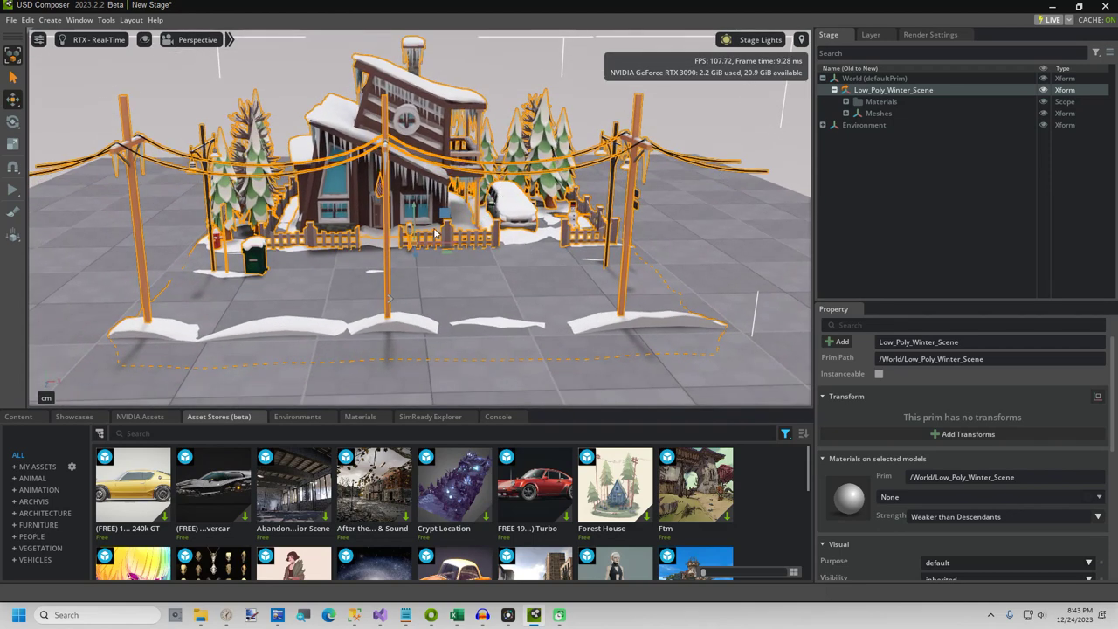
drag(423, 226, 414, 205)
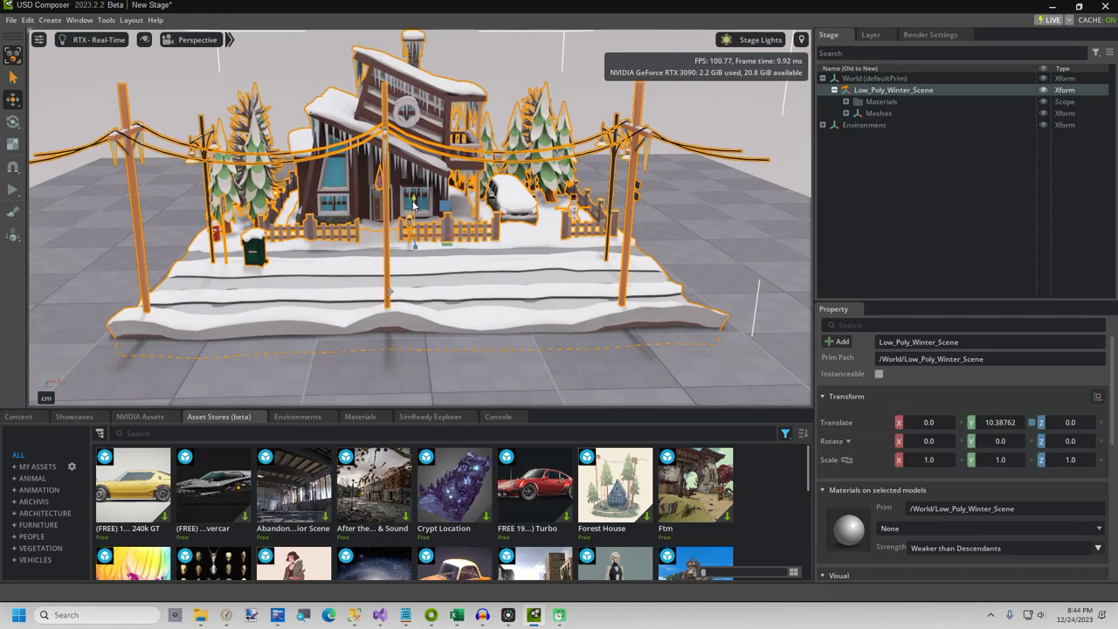
Delete the grey ground mesh and the groundCollider.
scroll(414, 203, down, 3)
middle_drag(414, 204, 434, 155)
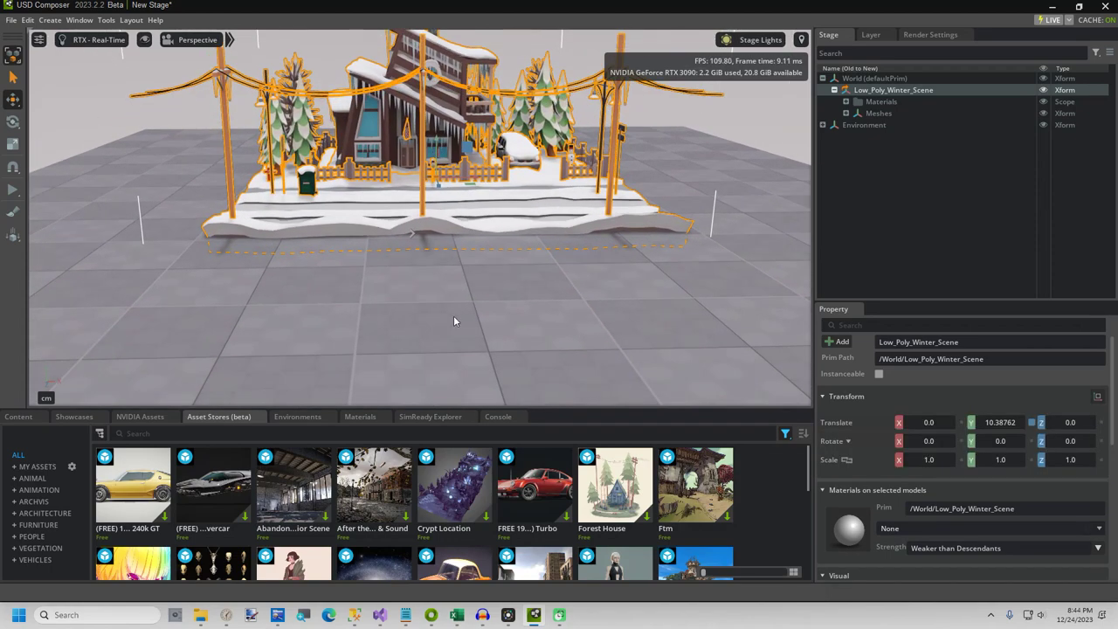
click(512, 367)
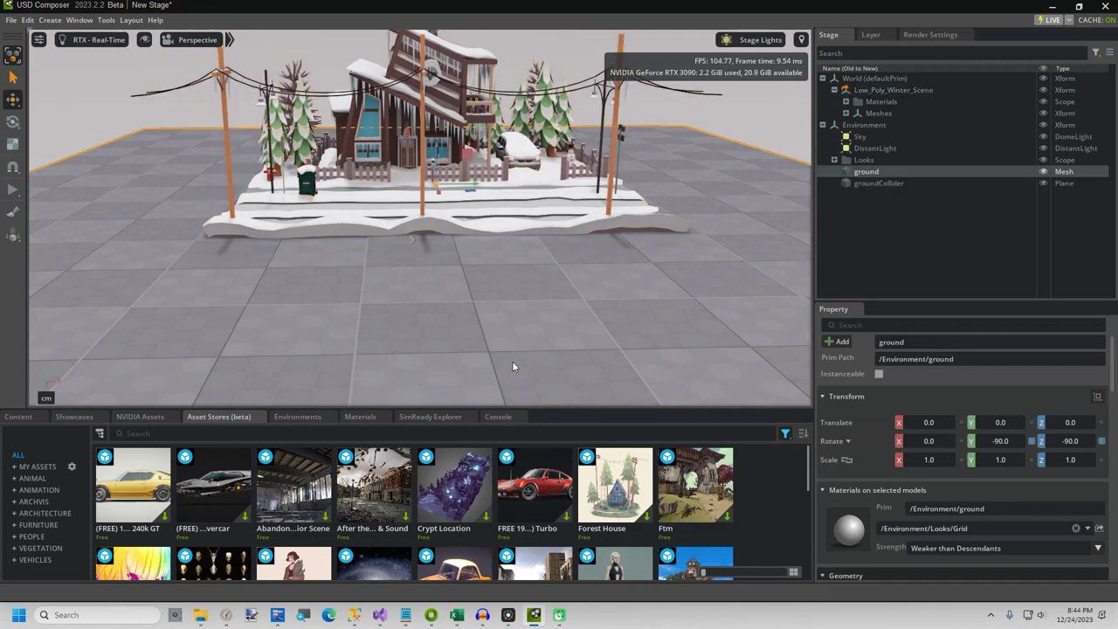
key(Delete)
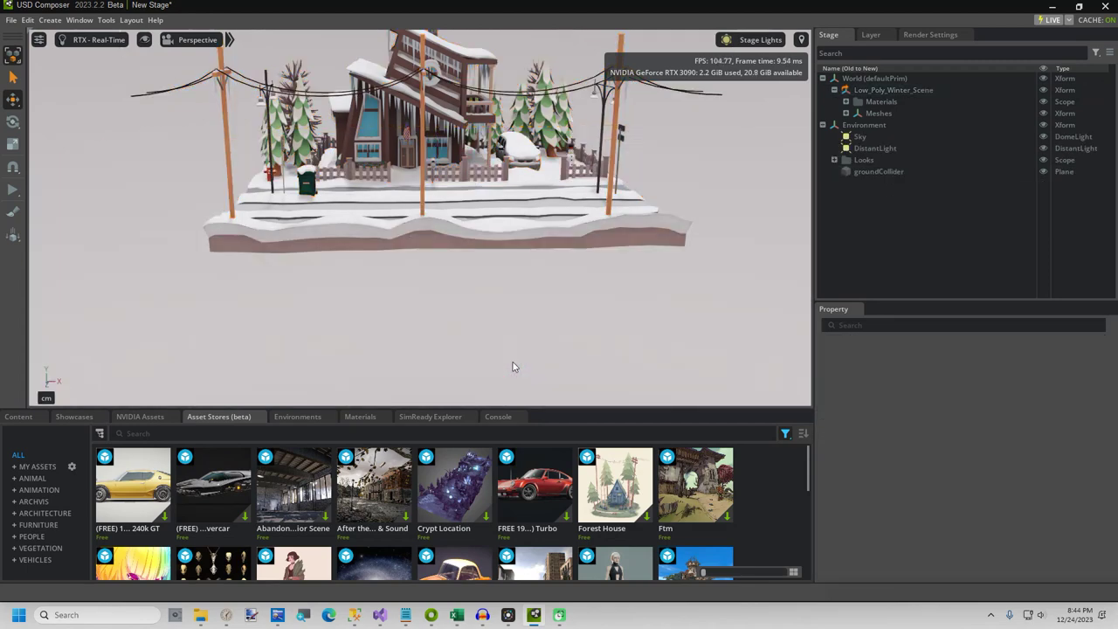
click(865, 172)
key(Delete)
Create a Plane mesh and scale it to 20, 20, 20.
click(50, 20)
mouse_move(63, 44)
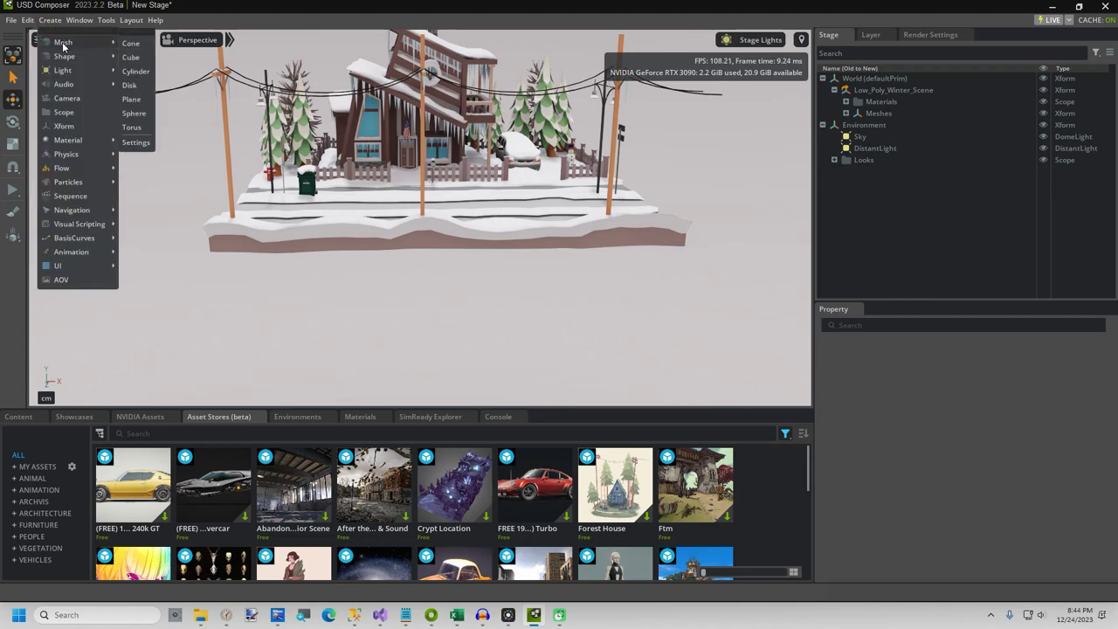
click(131, 99)
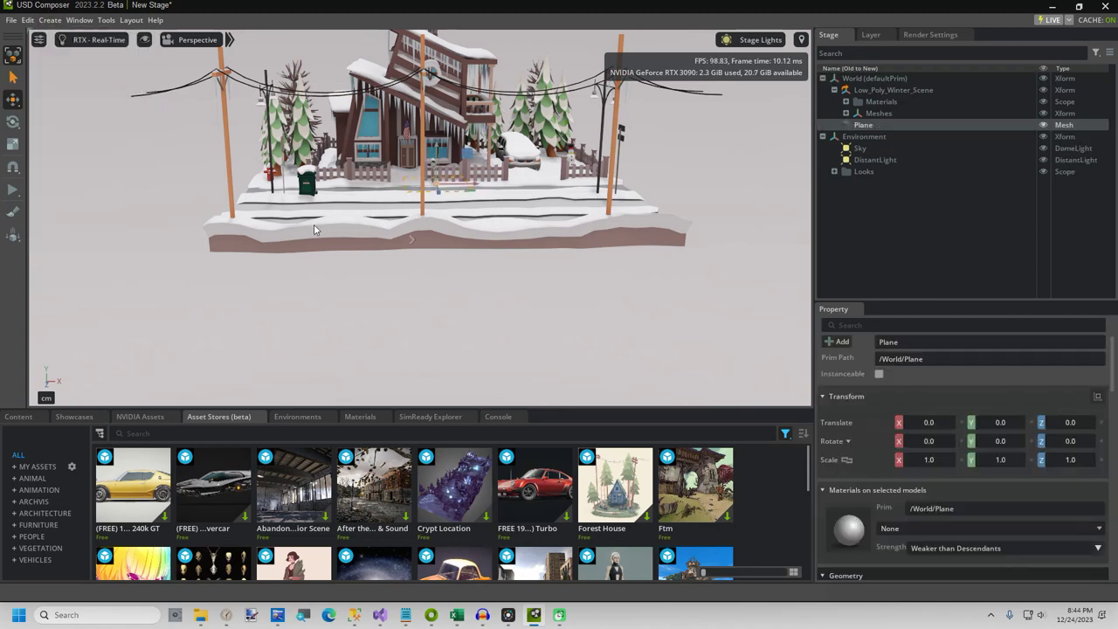
click(931, 459)
text(20)
key(Tab)
text(20)
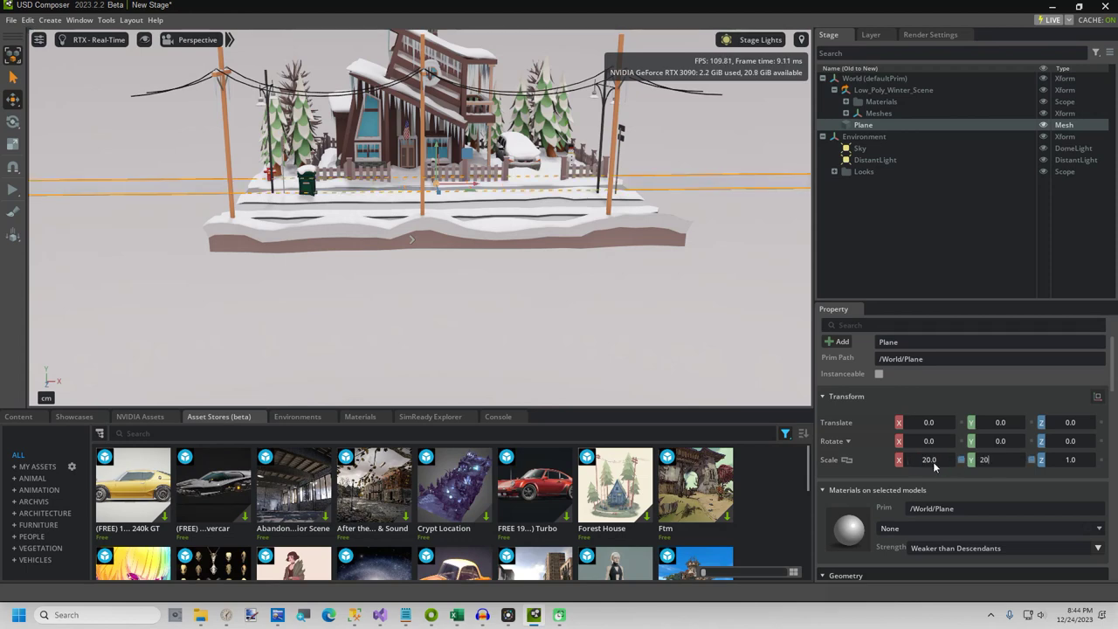
key(Tab)
text(20)
key(Return)
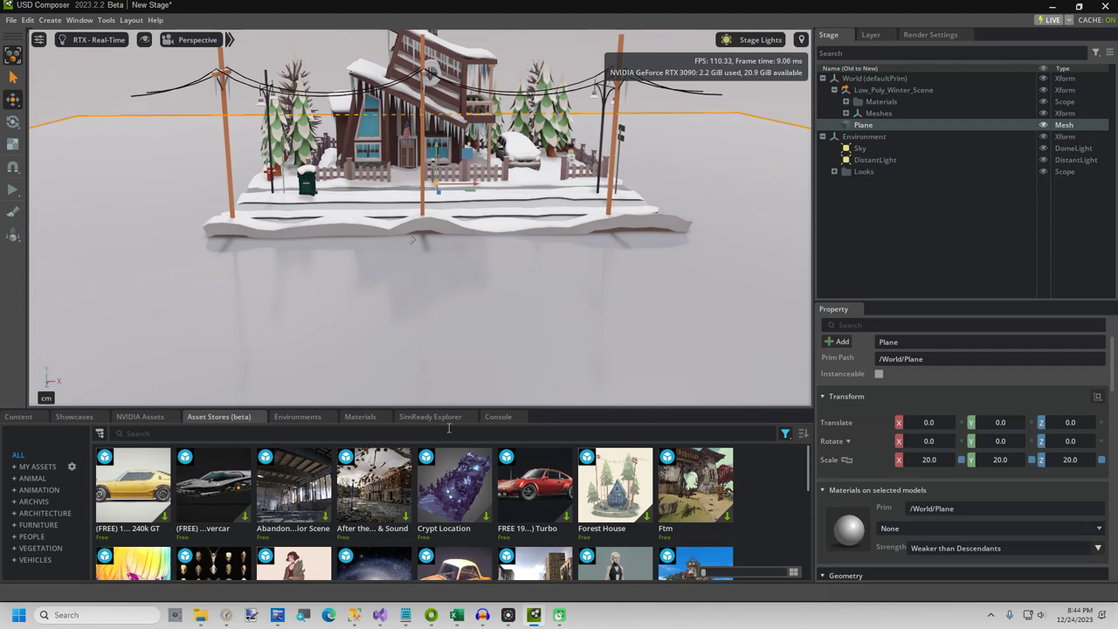
Apply the PLASTICS > Plastic material to the new ground plane.
click(374, 416)
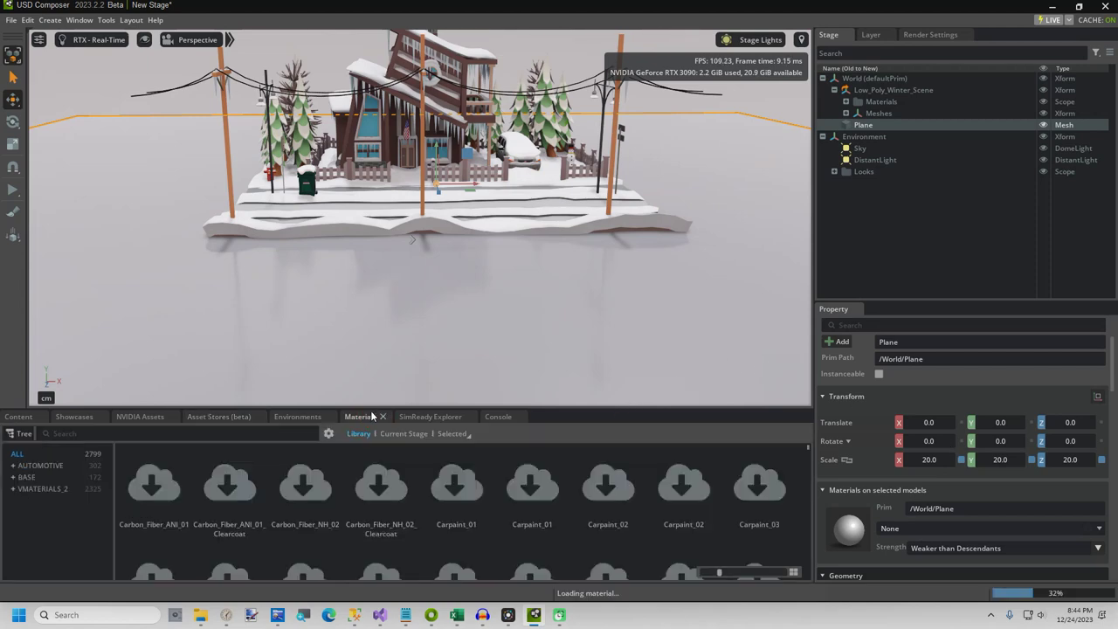
click(13, 477)
scroll(68, 514, down, 2)
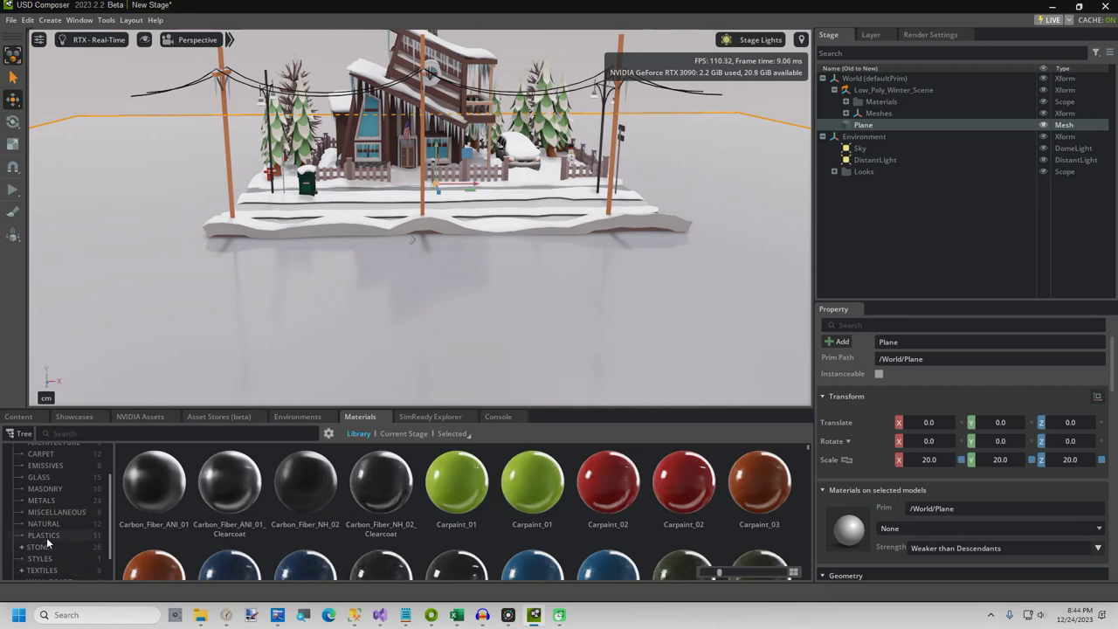
click(46, 536)
drag(141, 503, 468, 374)
scroll(310, 336, up, 3)
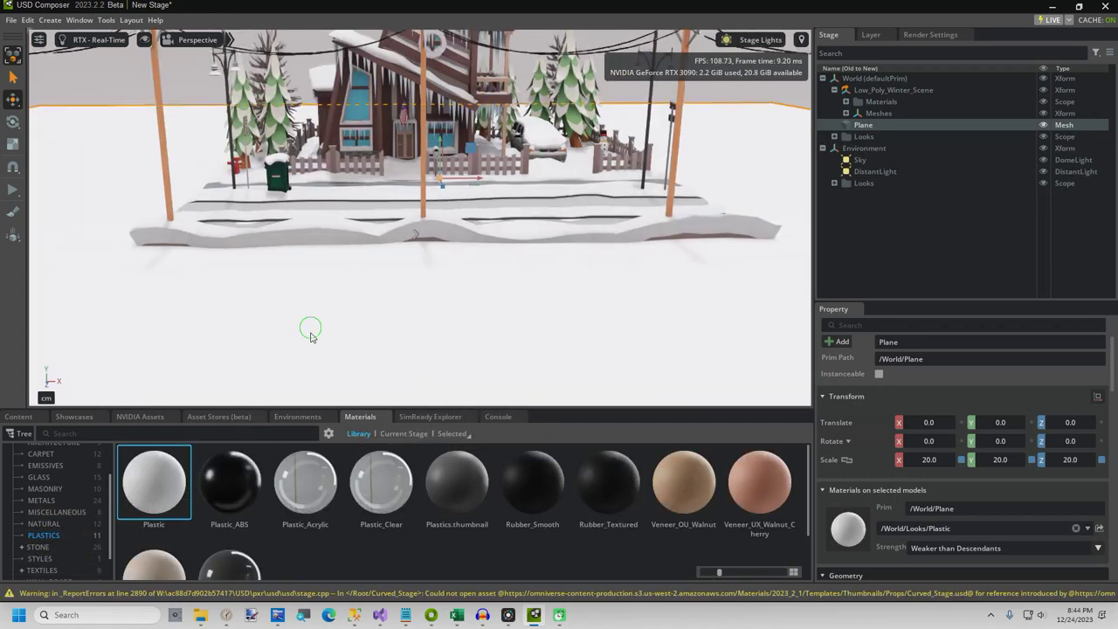
middle_drag(310, 336, 307, 365)
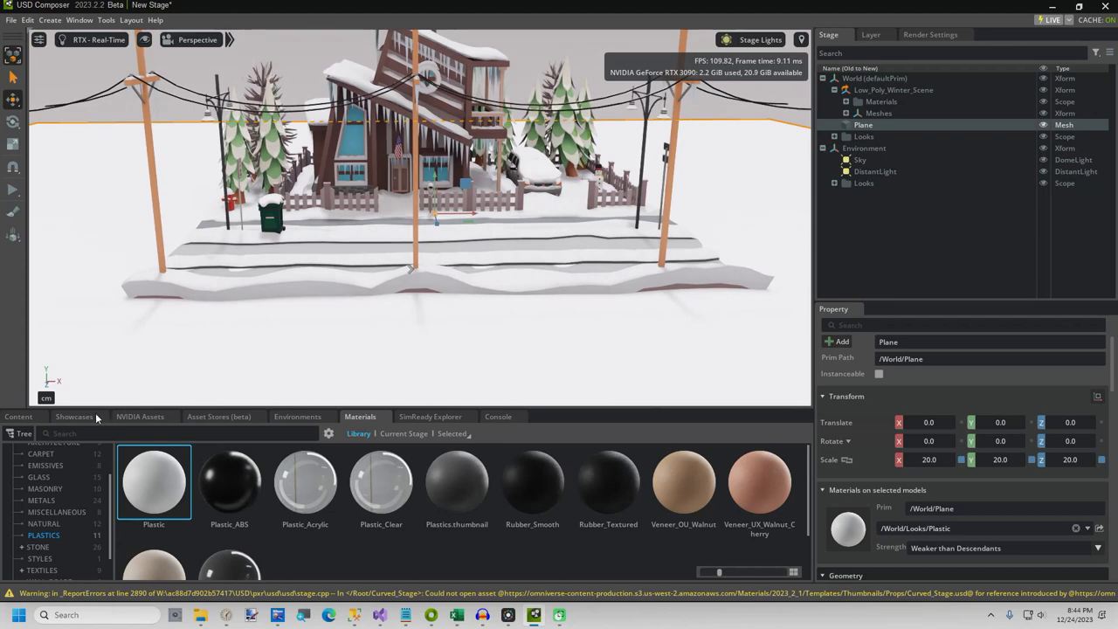
click(93, 417)
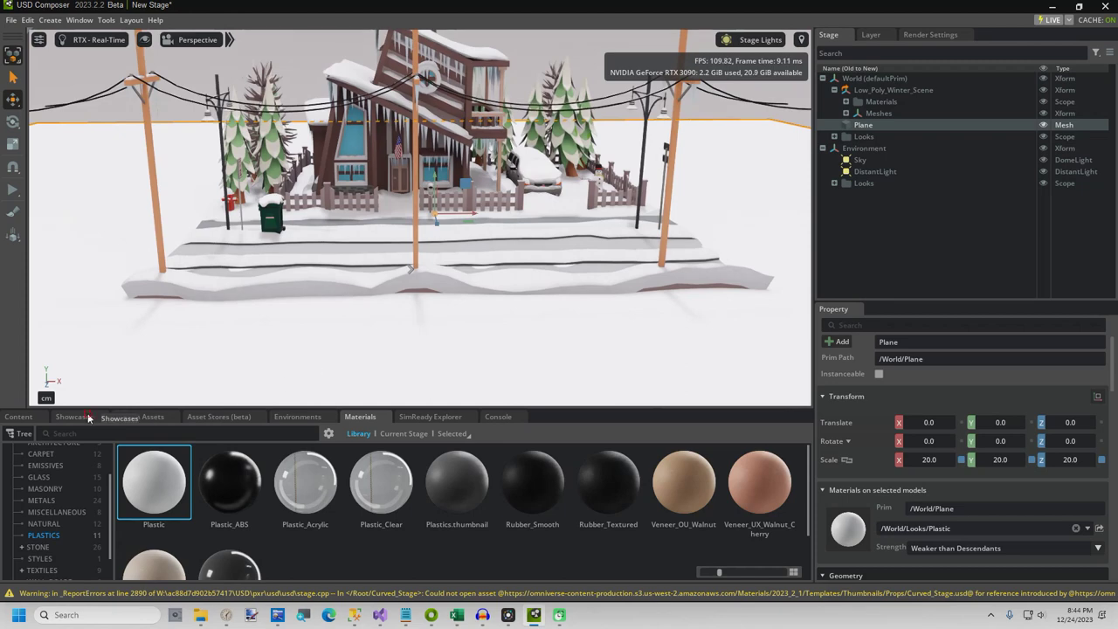
Place Colorado_Spruce, Eastern_Hemlock and Douglas_Fir trees from NVIDIA Assets around the cabin.
click(136, 419)
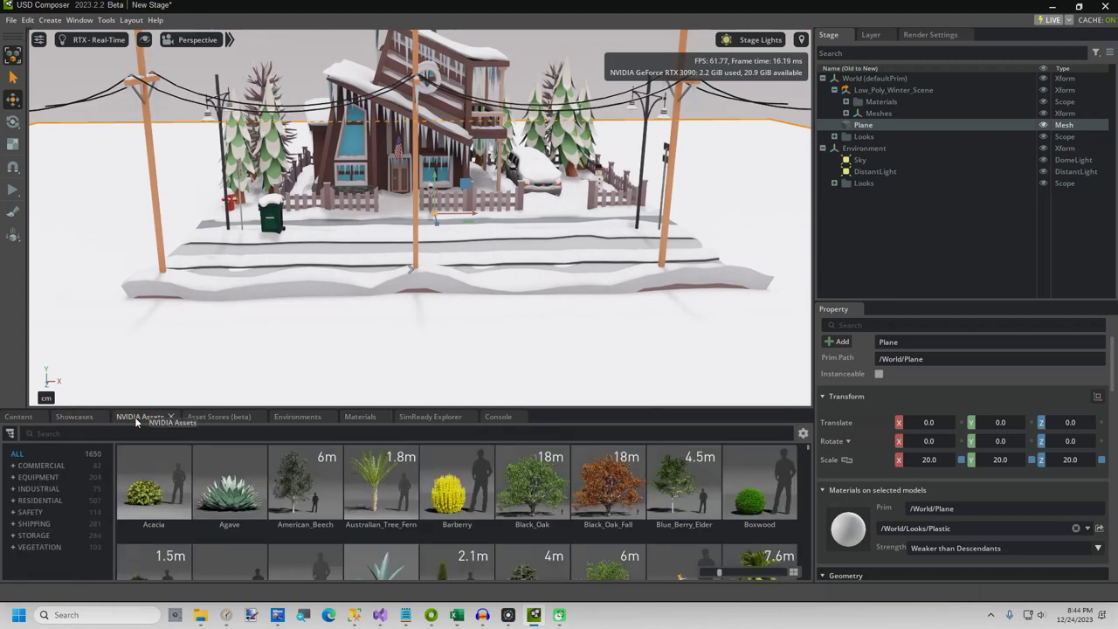
scroll(769, 524, down, 2)
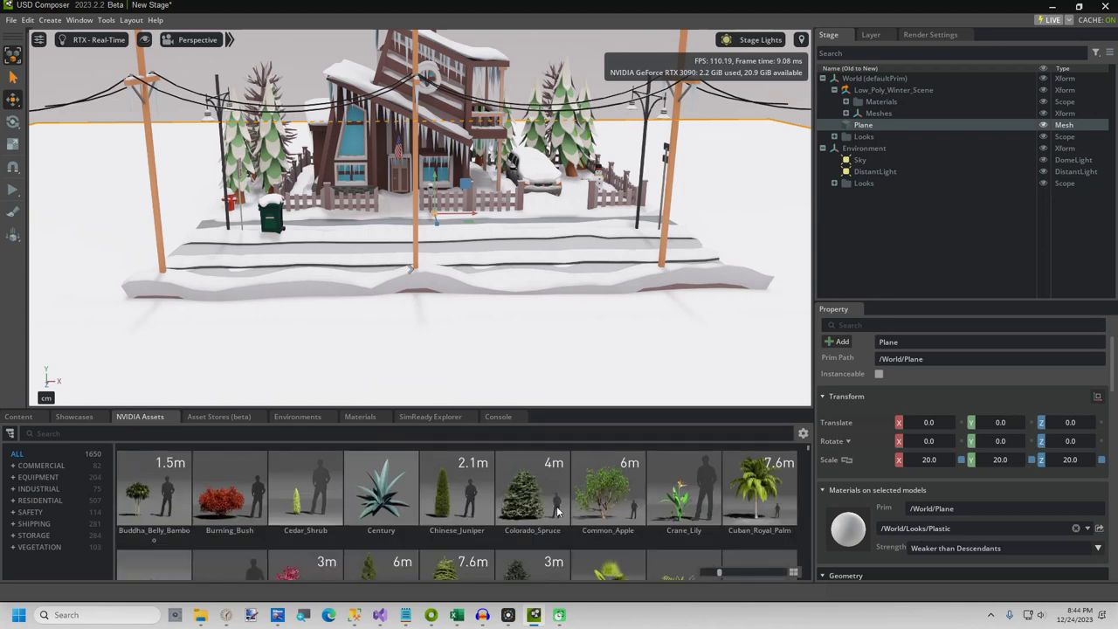
drag(556, 506, 72, 133)
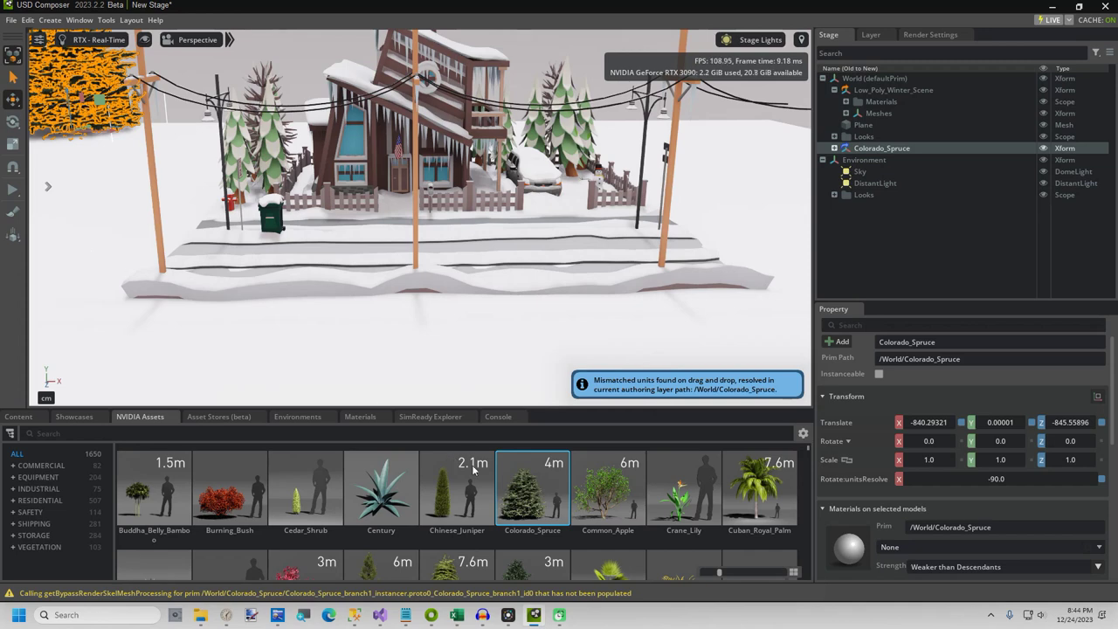
scroll(473, 470, down, 2)
drag(450, 511, 765, 110)
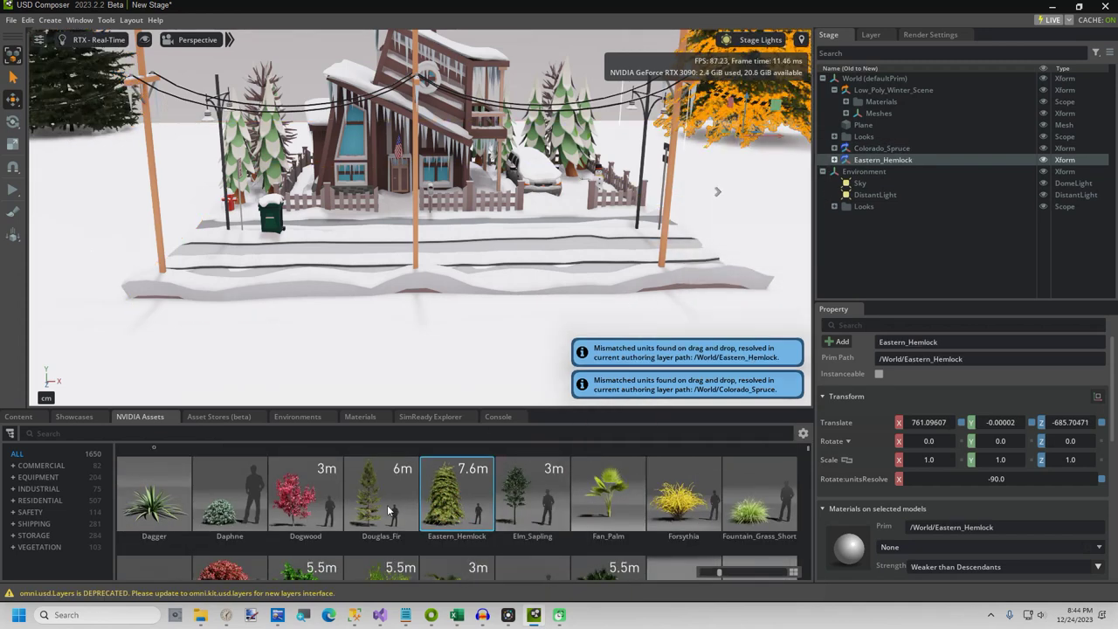
mouse_move(390, 511)
mouse_down()
mouse_move(304, 434)
mouse_move(53, 340)
mouse_move(40, 226)
mouse_up()
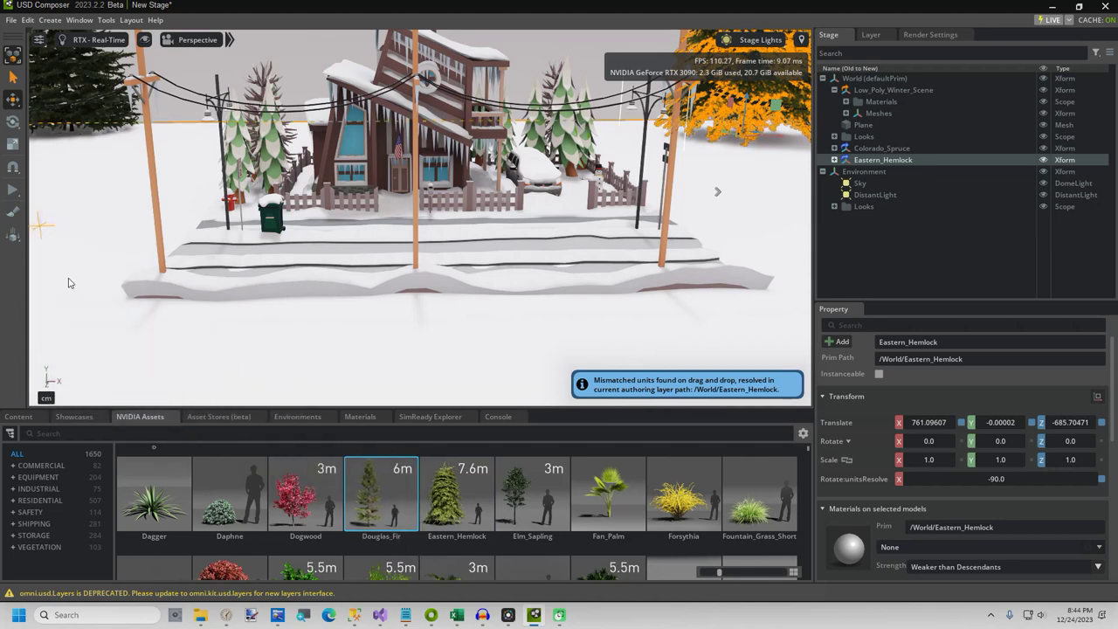
scroll(419, 357, down, 2)
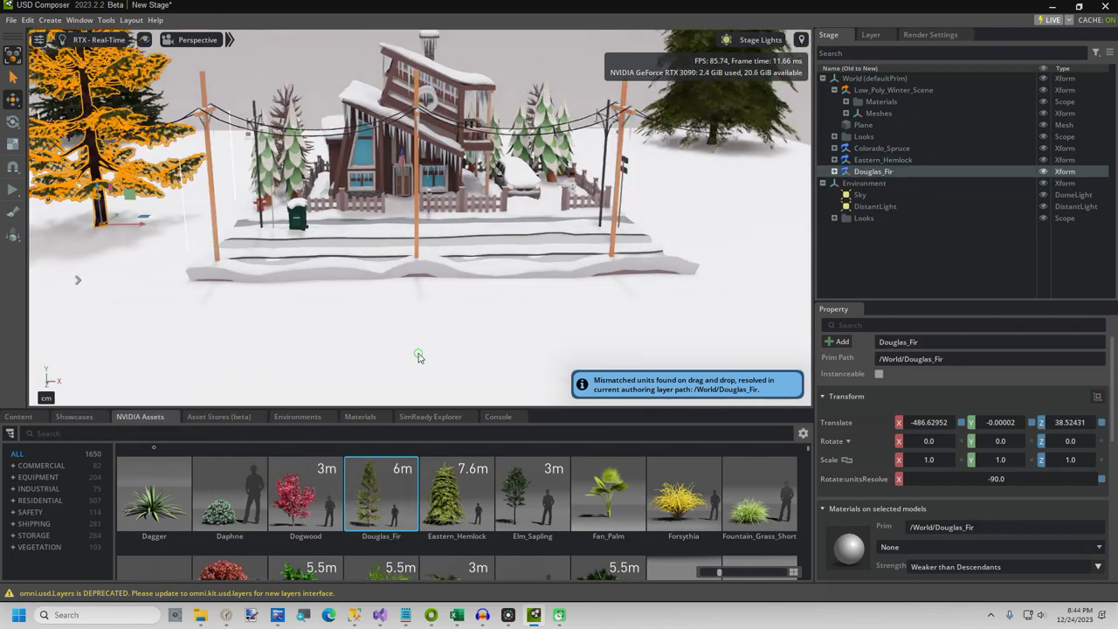
click(481, 360)
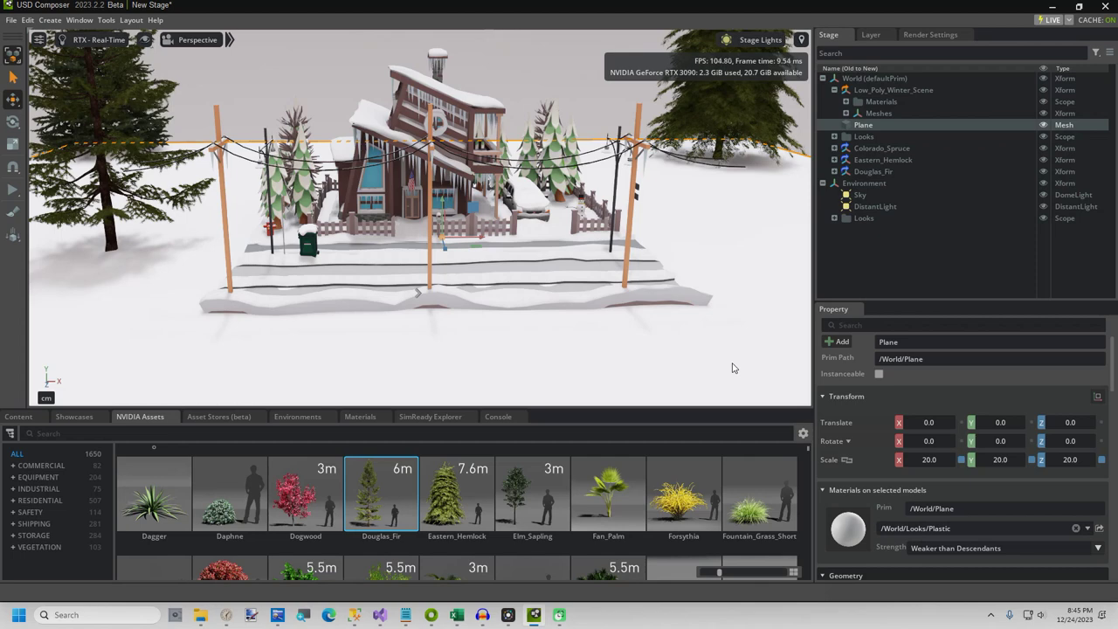
click(48, 19)
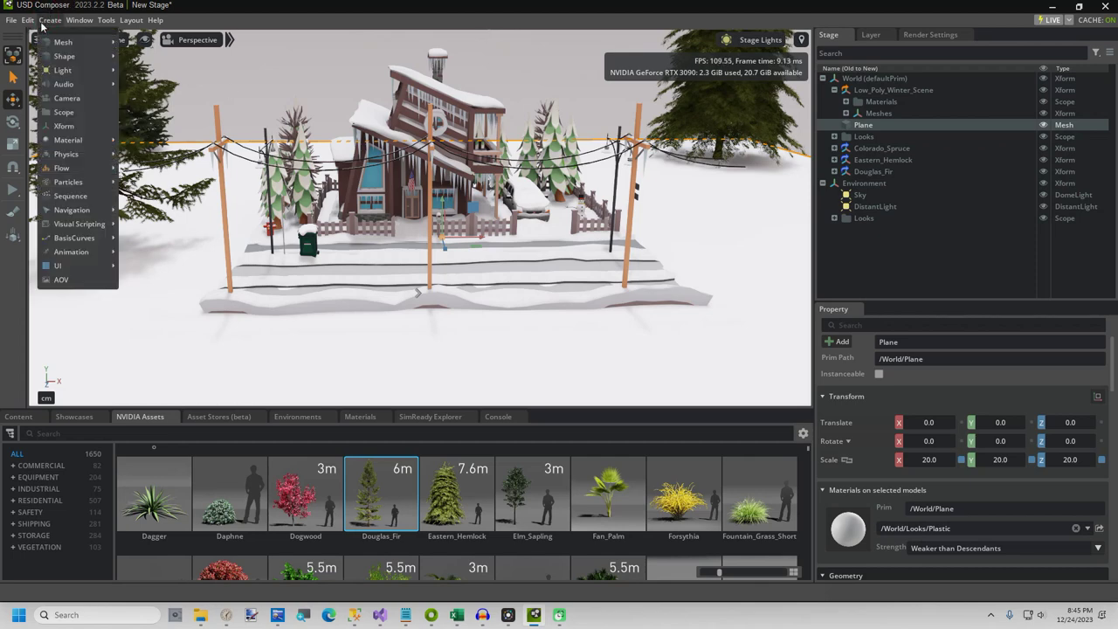
Add a Physics Scene and set its Gravity Magnitude to 20.
mouse_move(66, 155)
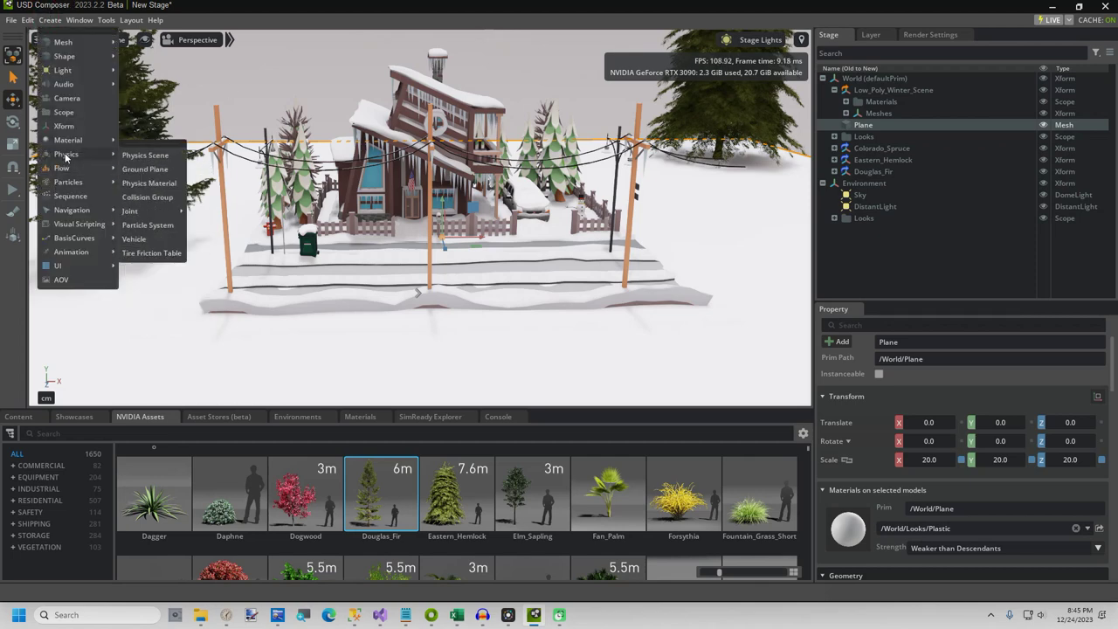
click(145, 155)
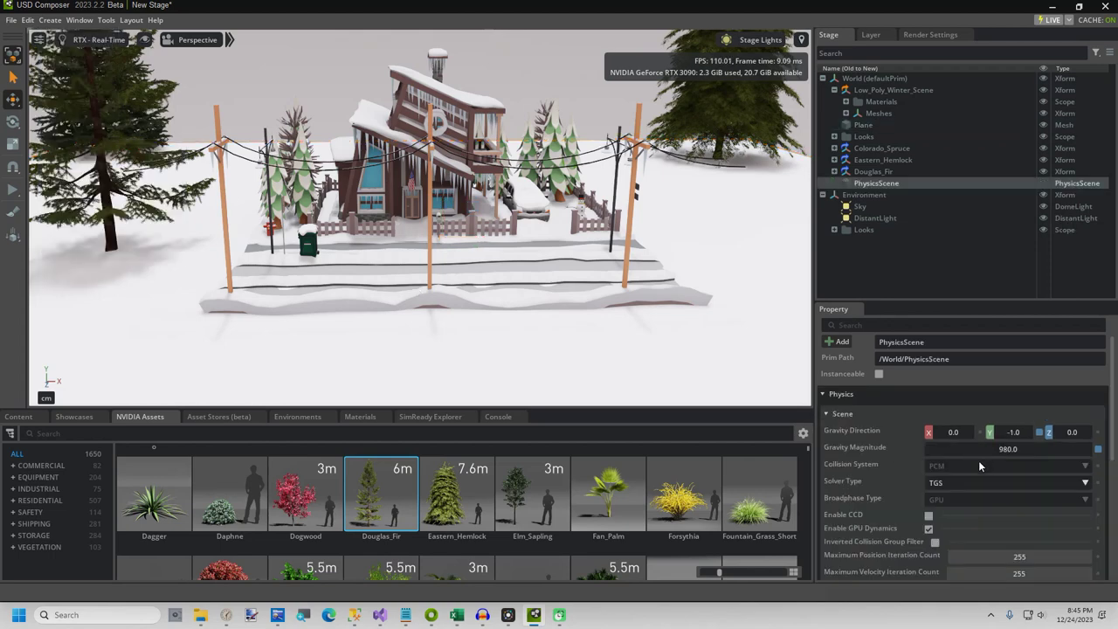
double_click(1006, 452)
text(20)
key(Return)
click(49, 19)
Create a Sphere mesh and drag it high above and left of the scene.
mouse_move(56, 44)
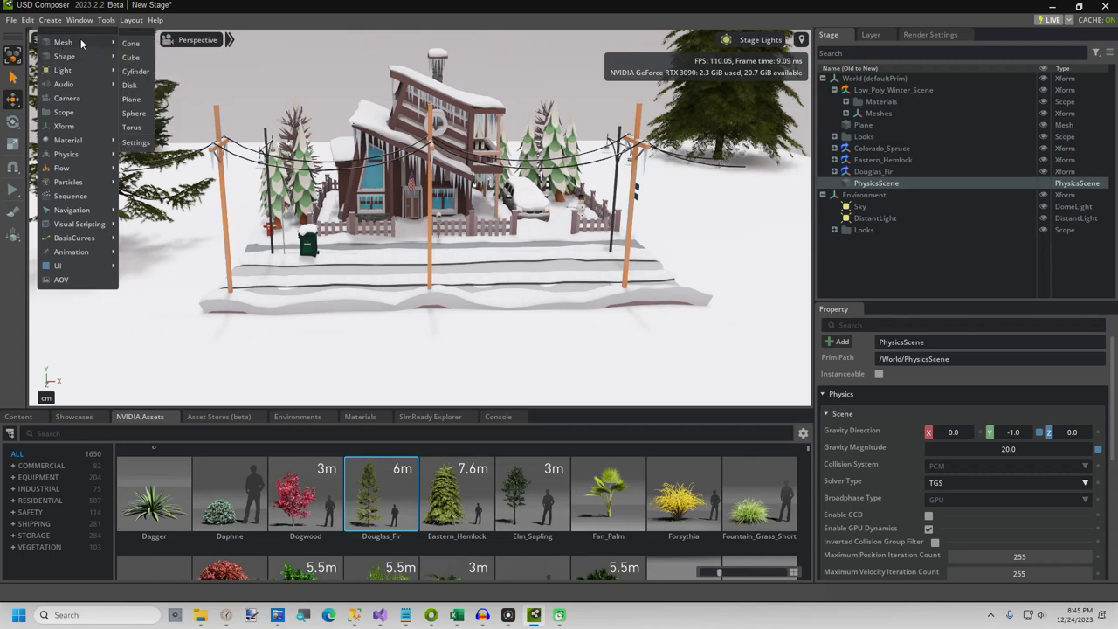
click(134, 113)
scroll(476, 222, down, 5)
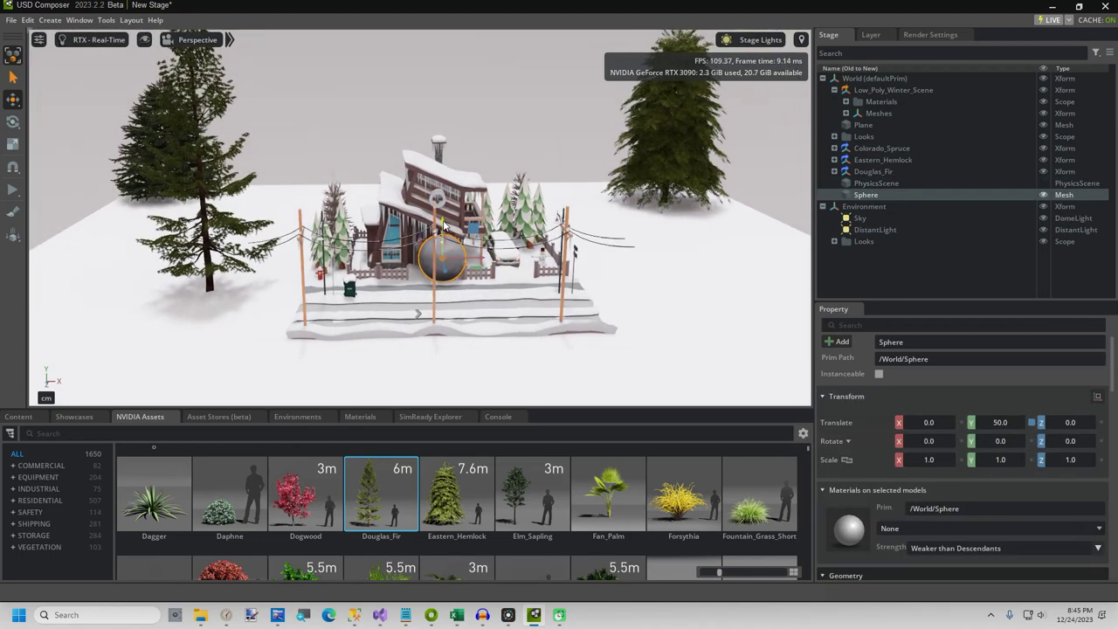
drag(443, 225, 444, 45)
drag(487, 83, 80, 85)
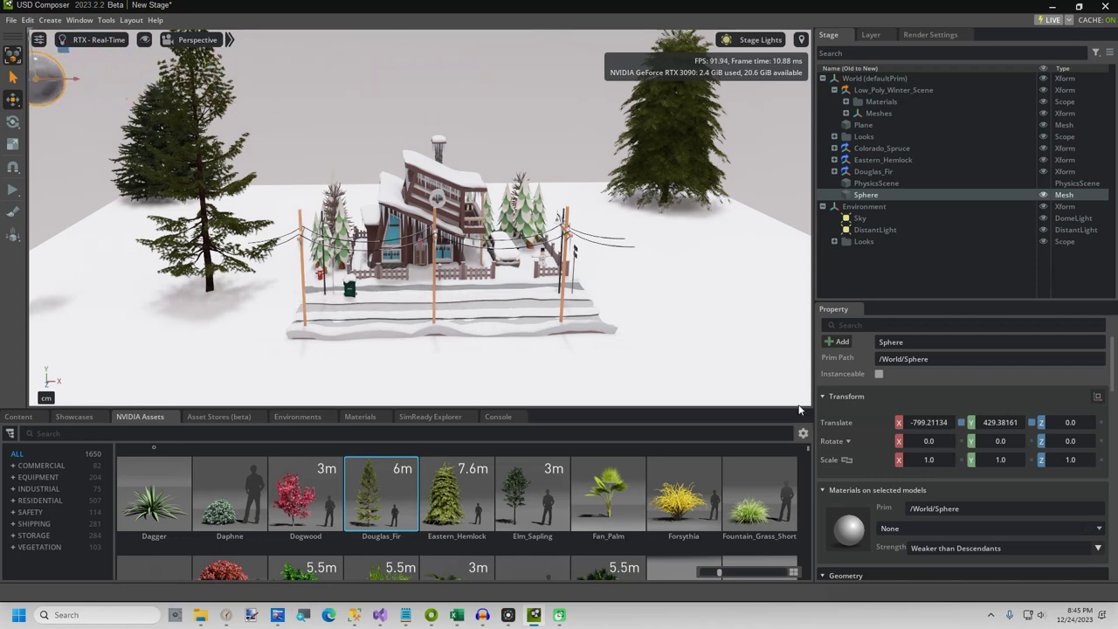
Slide the sphere back toward the cabin, about X 902, Y 429, and hide it.
alt+drag(559, 360, 292, 215)
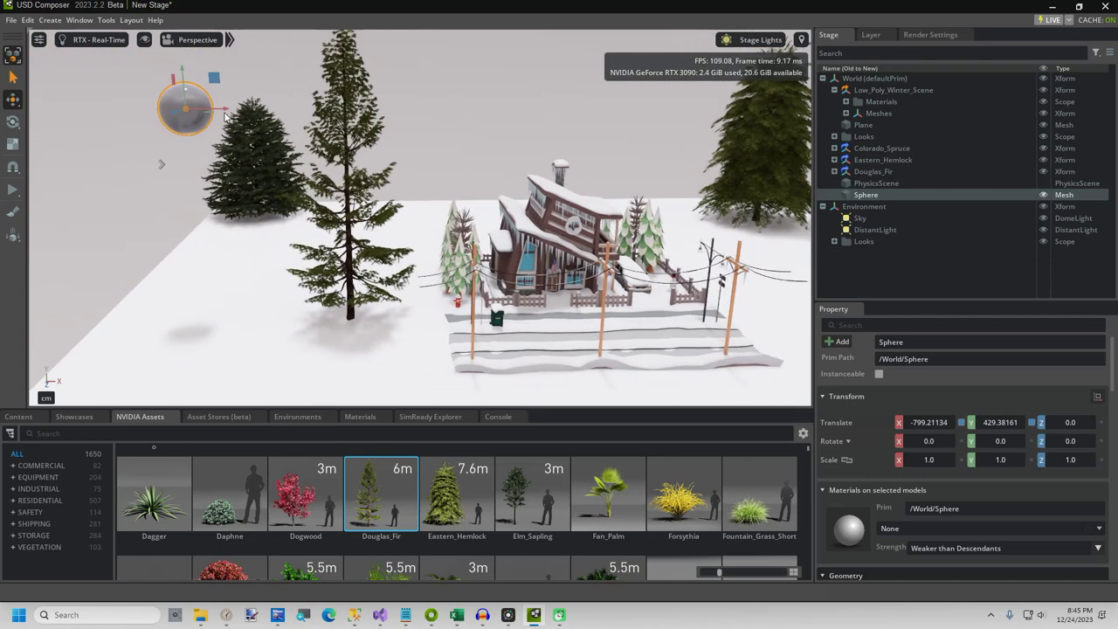
drag(218, 108, 833, 135)
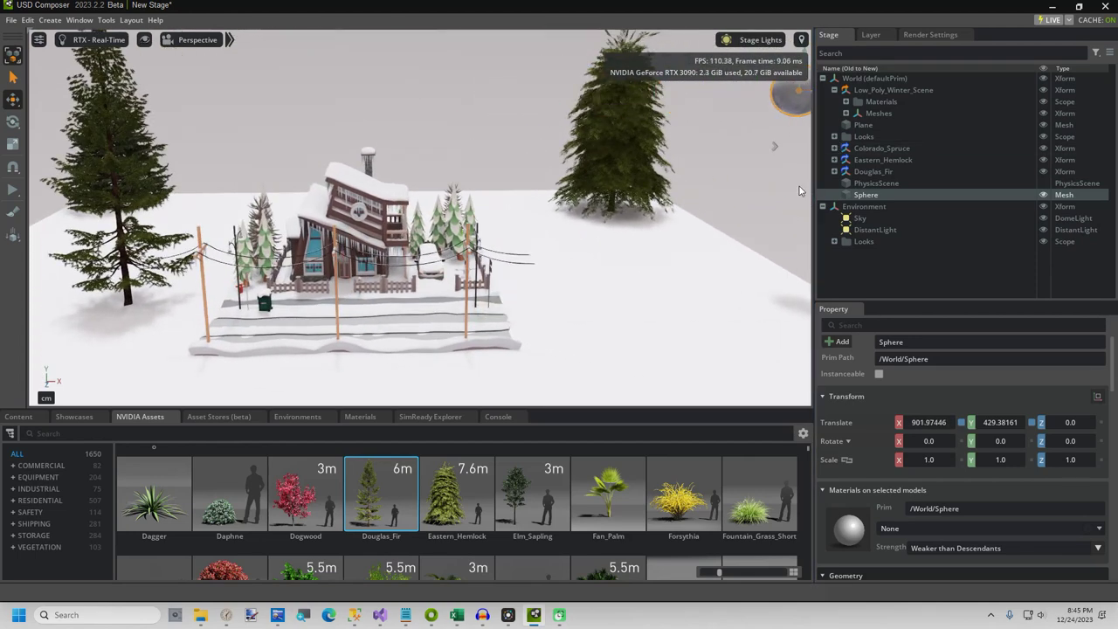
alt+drag(799, 186, 743, 203)
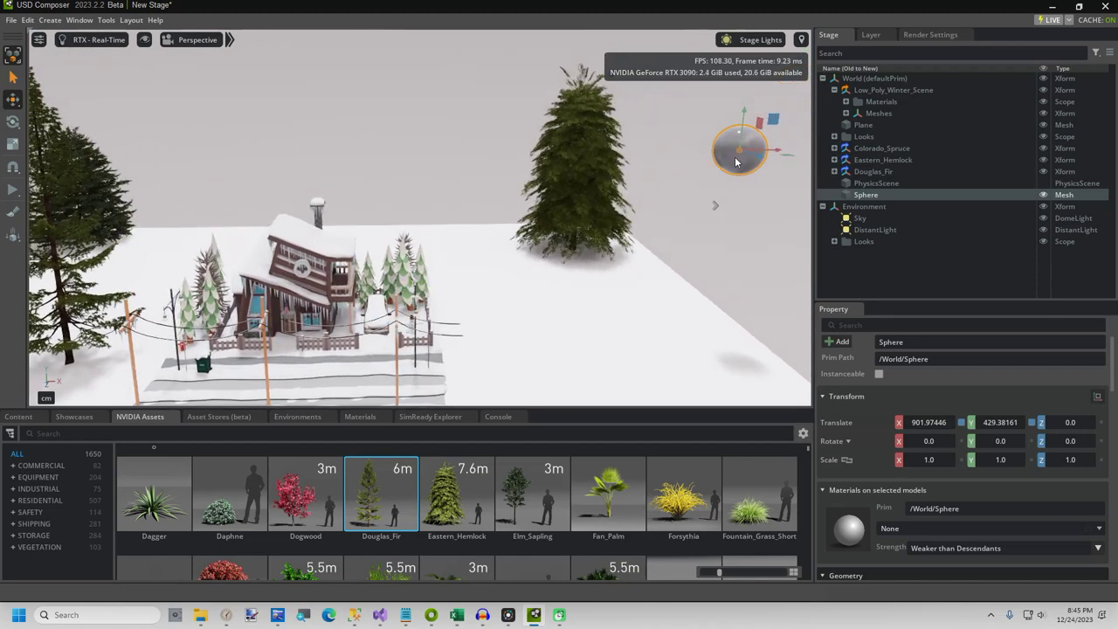
click(1043, 196)
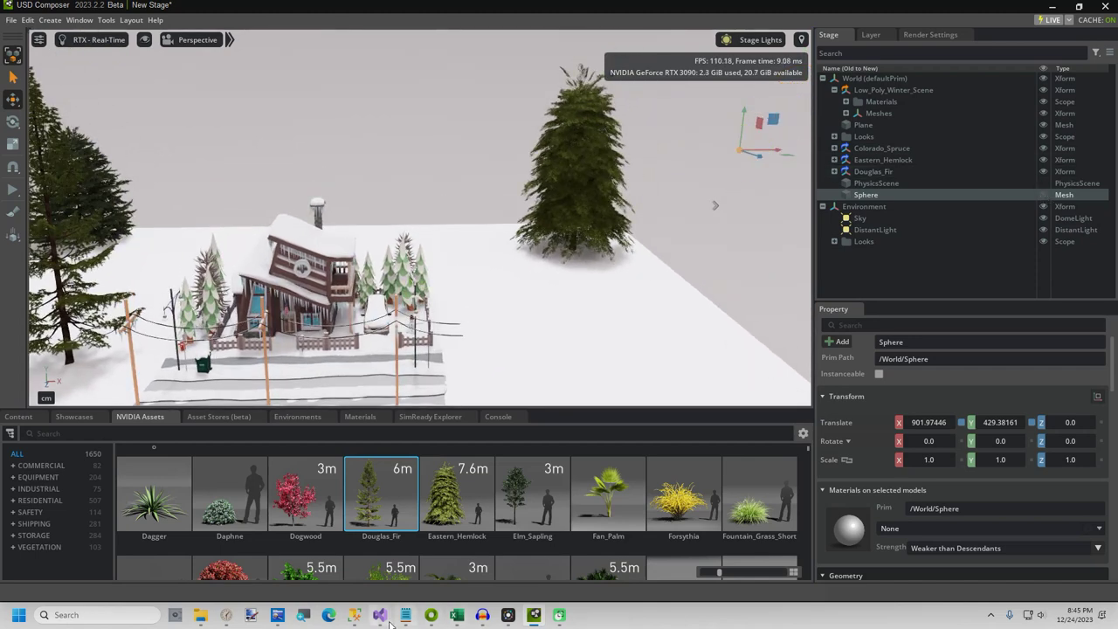
Load the Snow Creator site snowcreator.datajuggler.com in Edge.
click(332, 613)
click(298, 31)
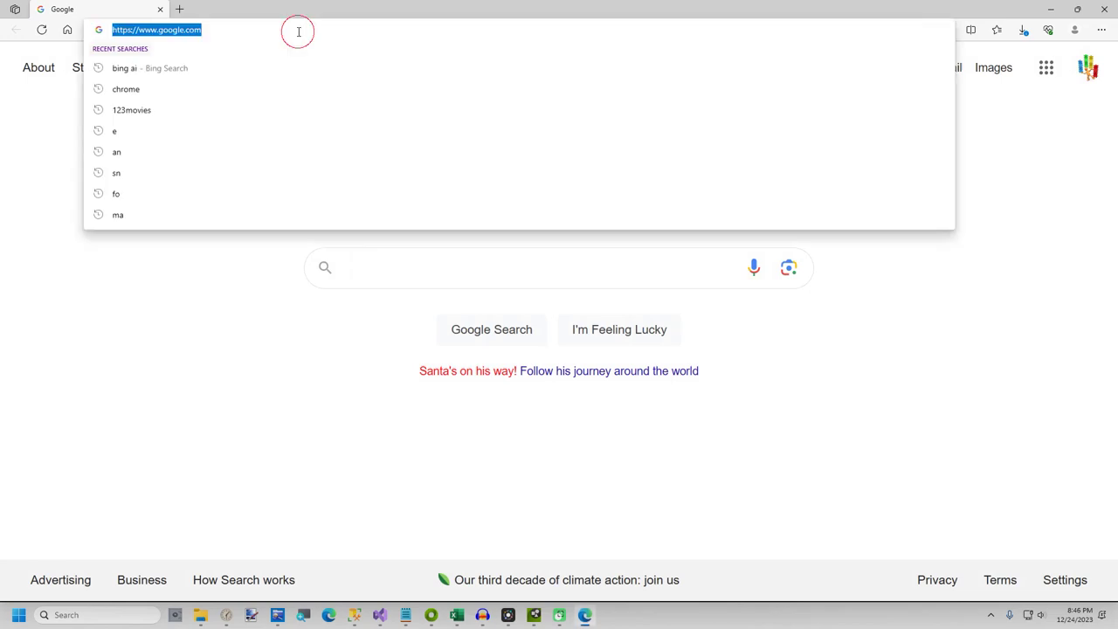
text(xno)
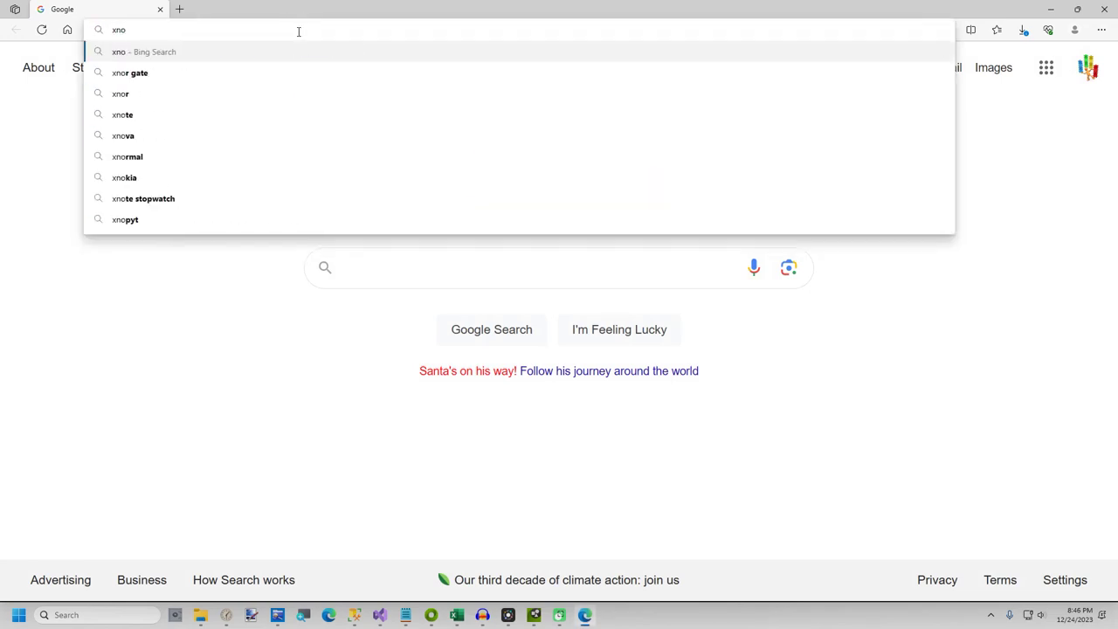
text(w)
key(BackSpace)
key(BackSpace)
key(BackSpace)
key(BackSpace)
text(sn)
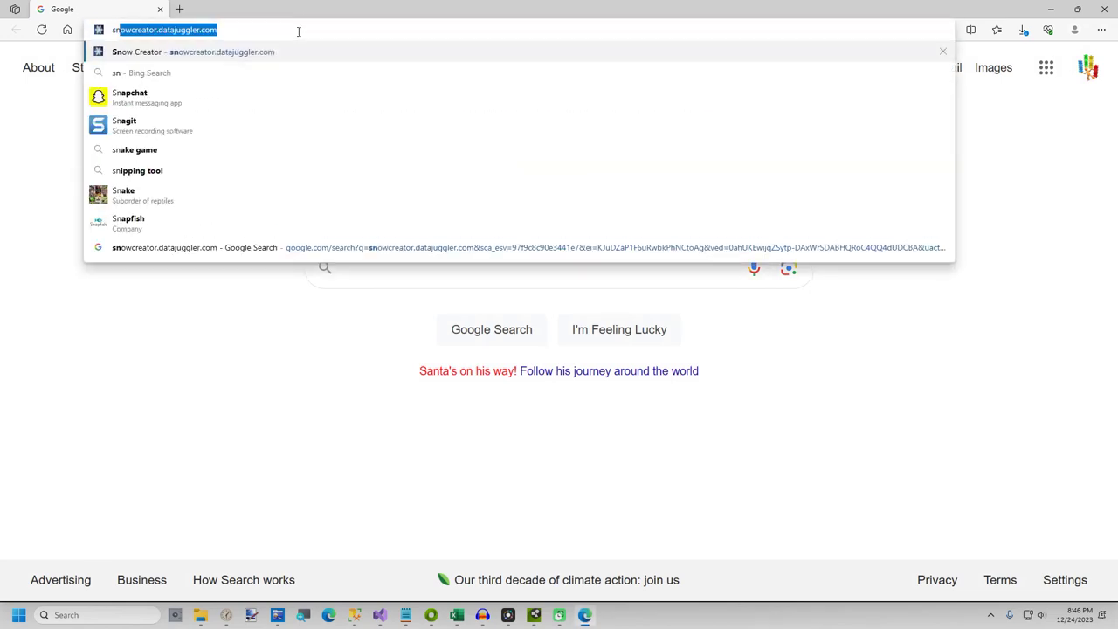
key(Return)
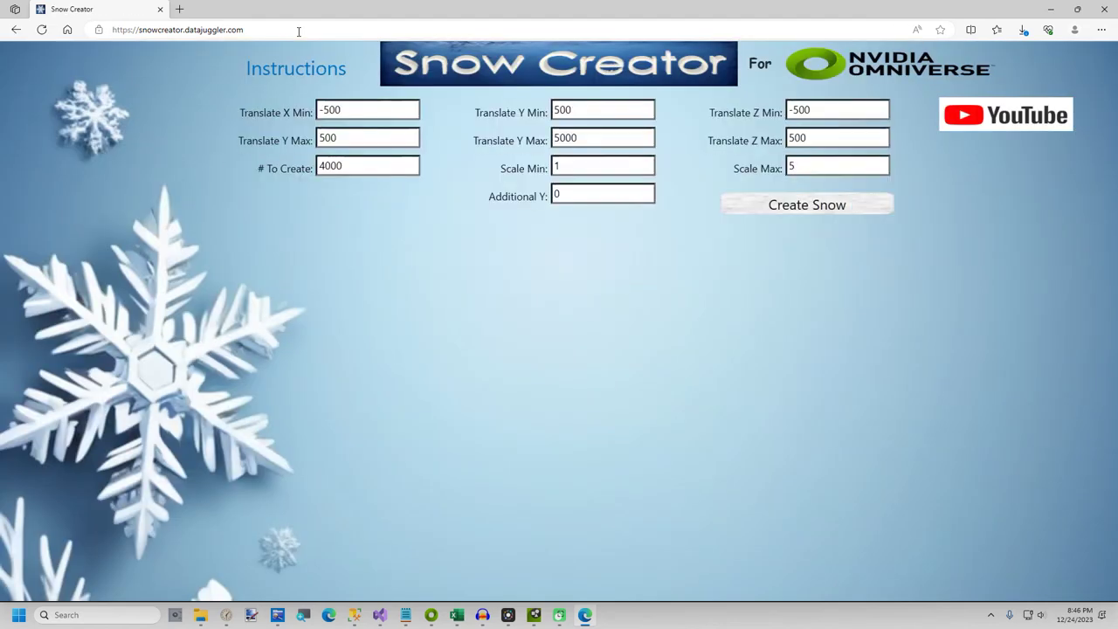
Widen the Translate X and Z ranges to -1000 through 1000.
click(358, 112)
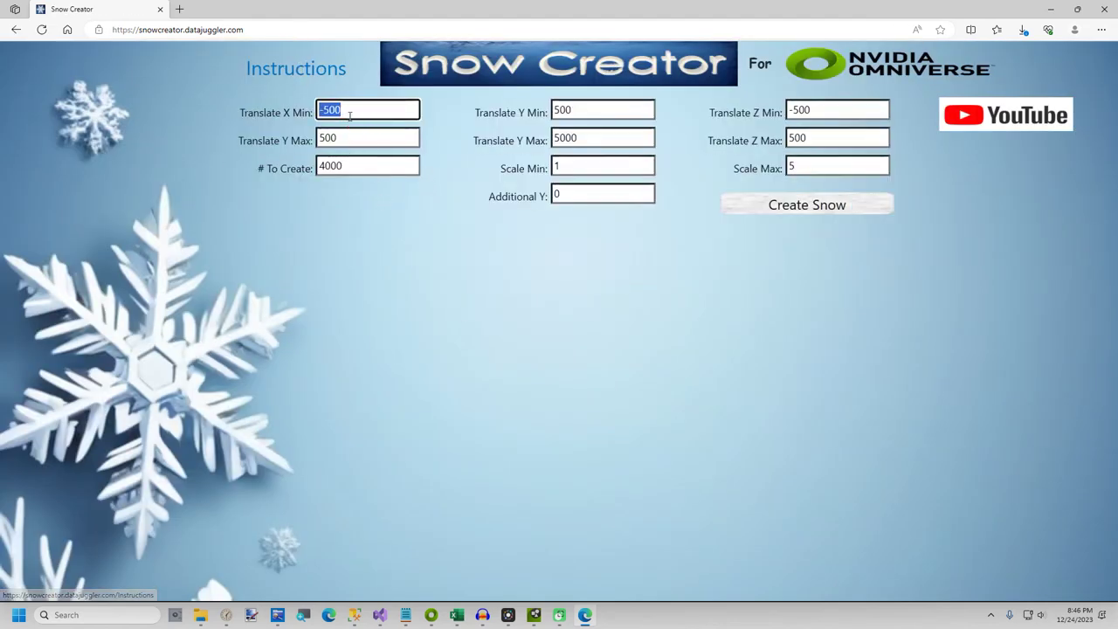
text(-1000)
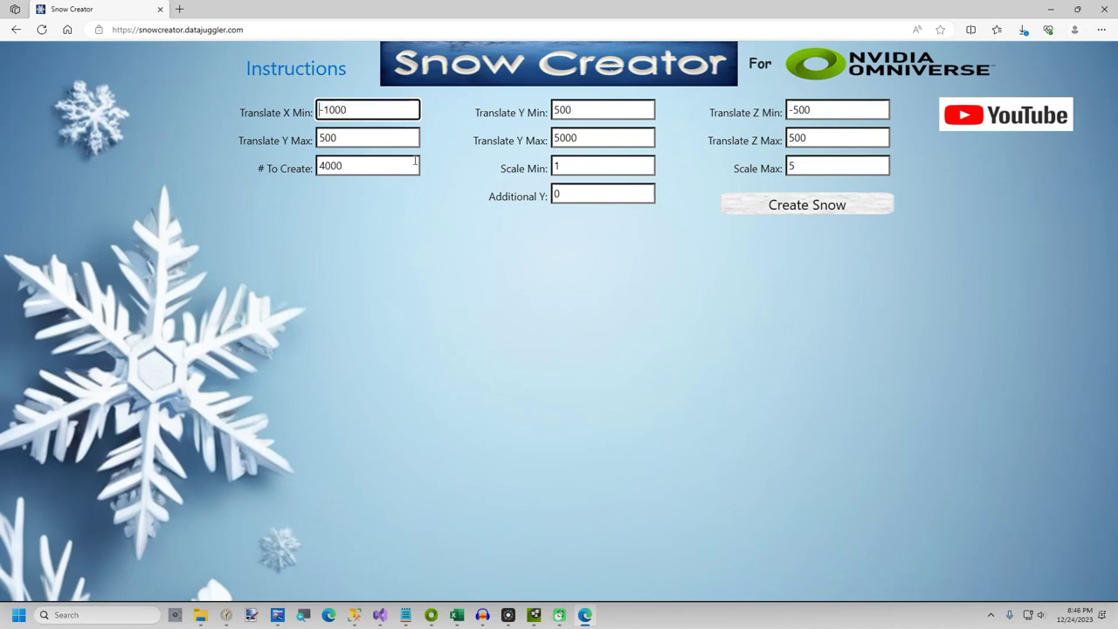
key(ctrl+a)
key(ctrl+c)
click(848, 111)
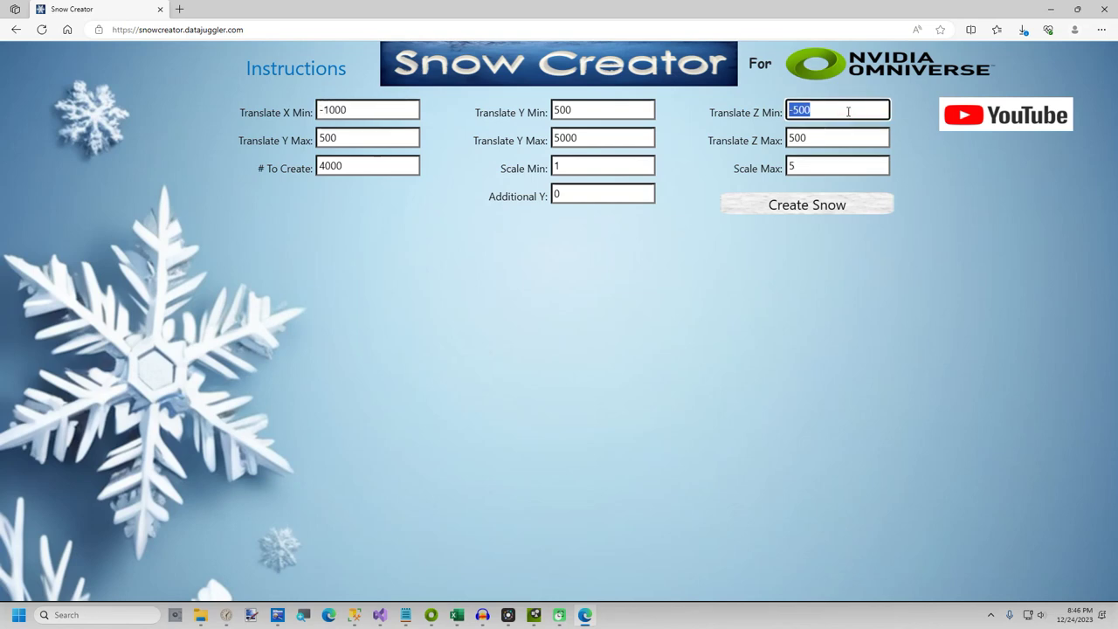
key(ctrl+v)
click(349, 138)
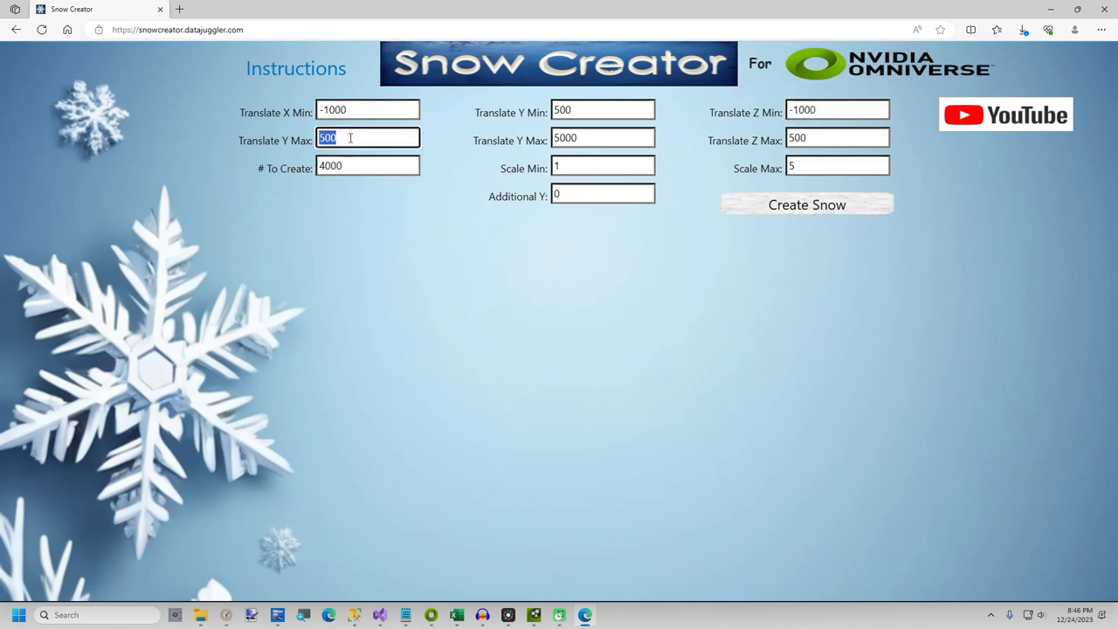
text(1000)
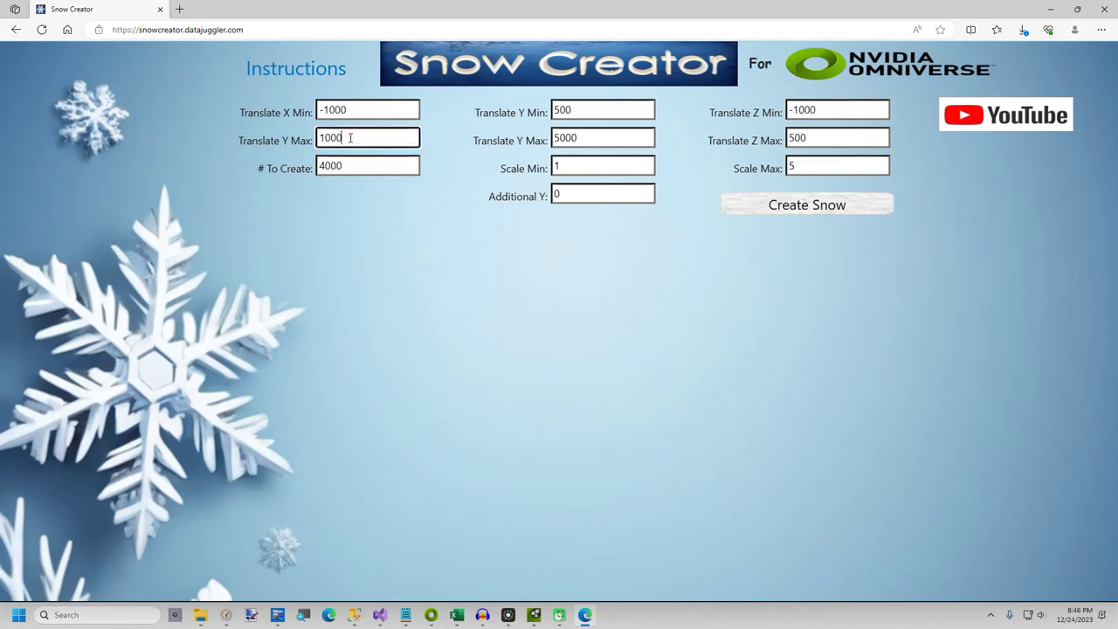
key(Tab)
click(829, 133)
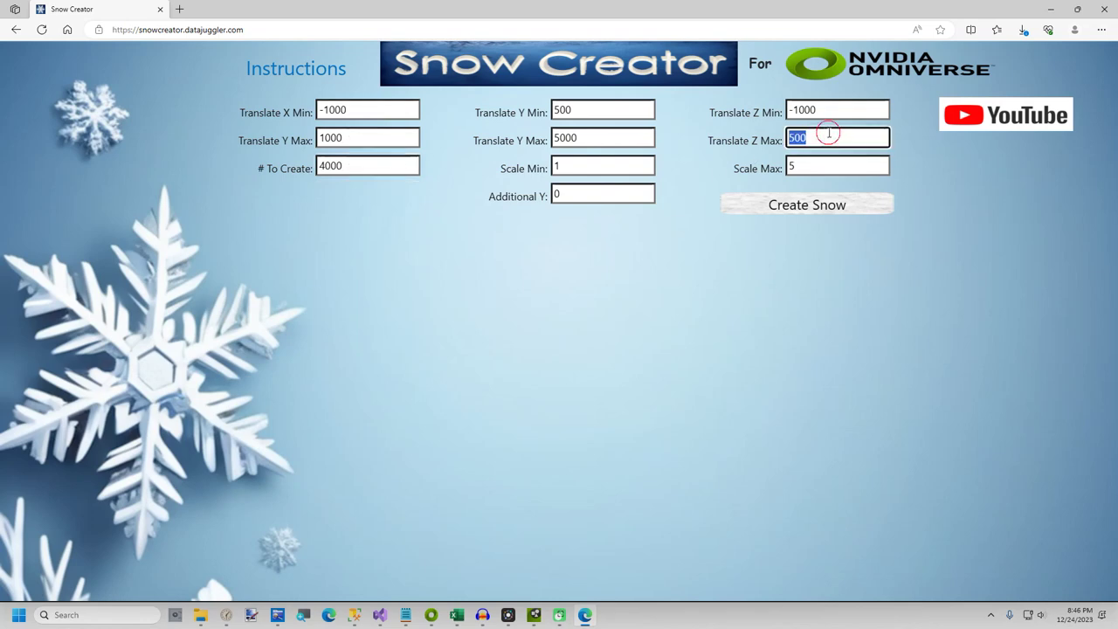
text(1000)
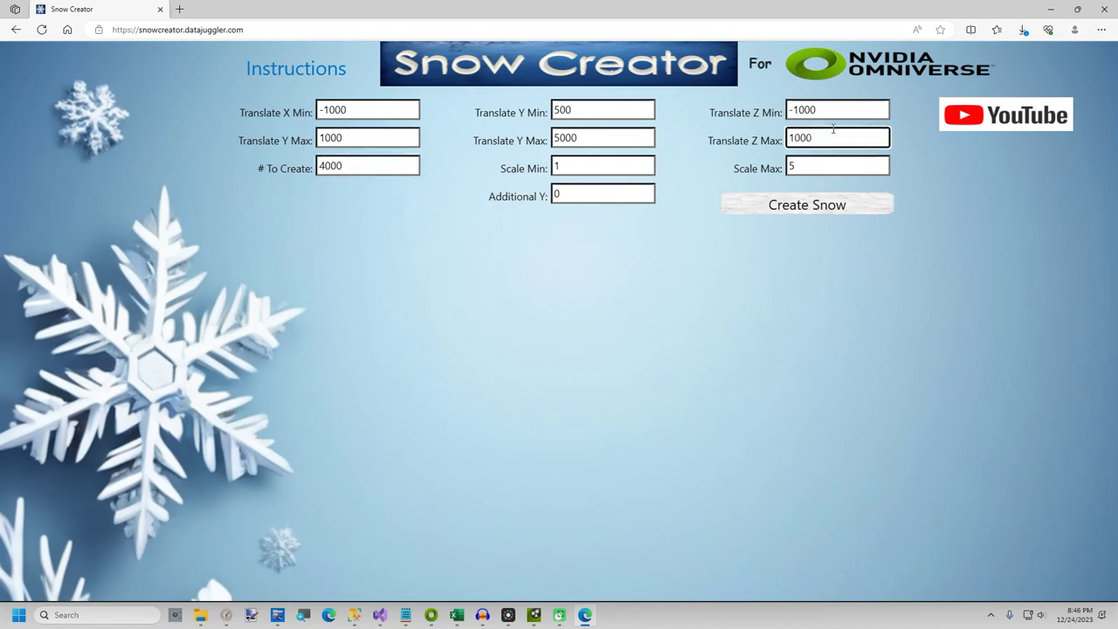
Request 6000 flakes with Scale Max 4 and generate the snow.
double_click(386, 166)
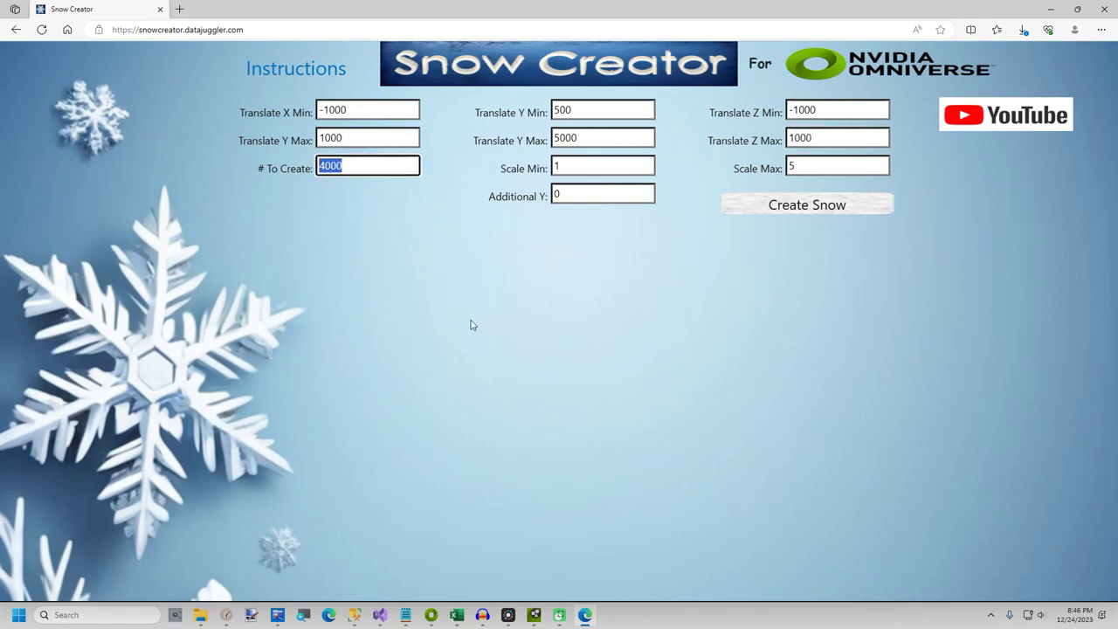
text(60)
click(419, 308)
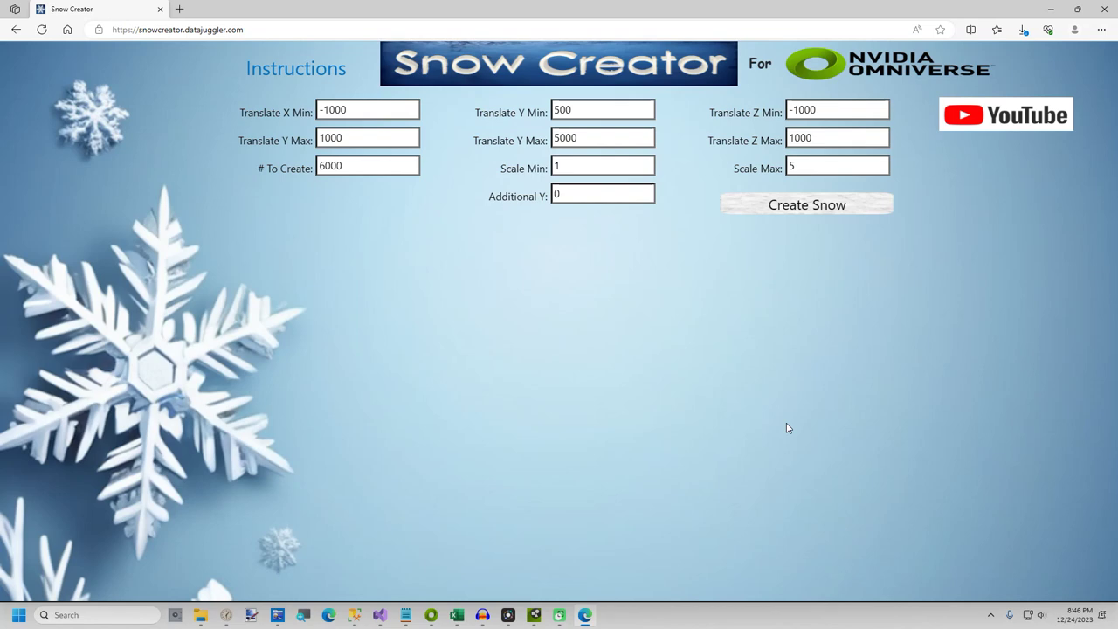
double_click(840, 166)
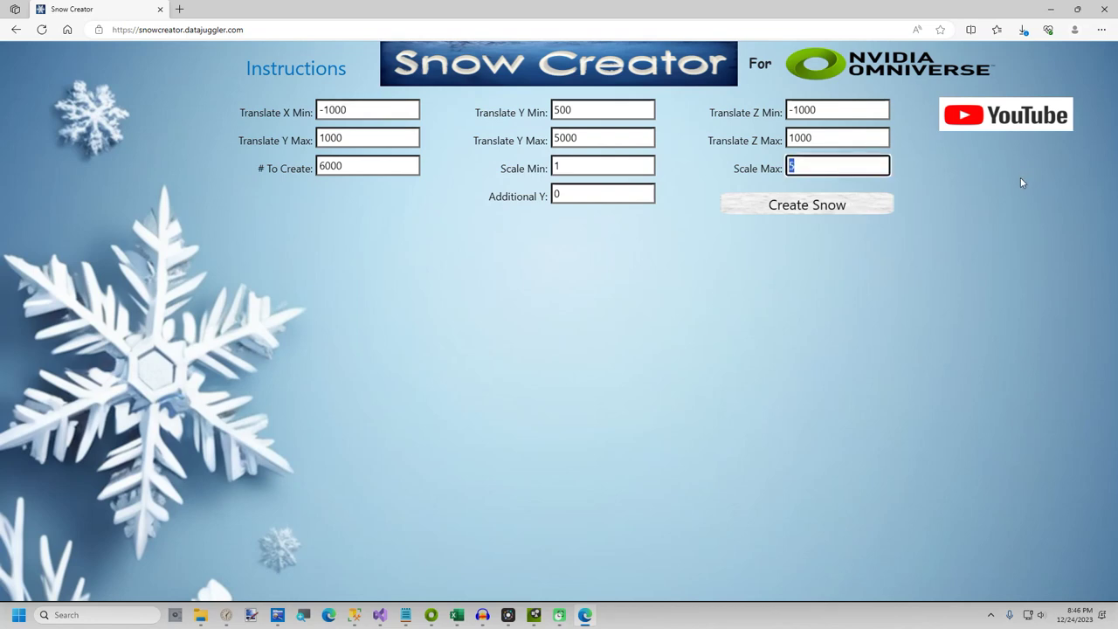
text(4)
click(751, 206)
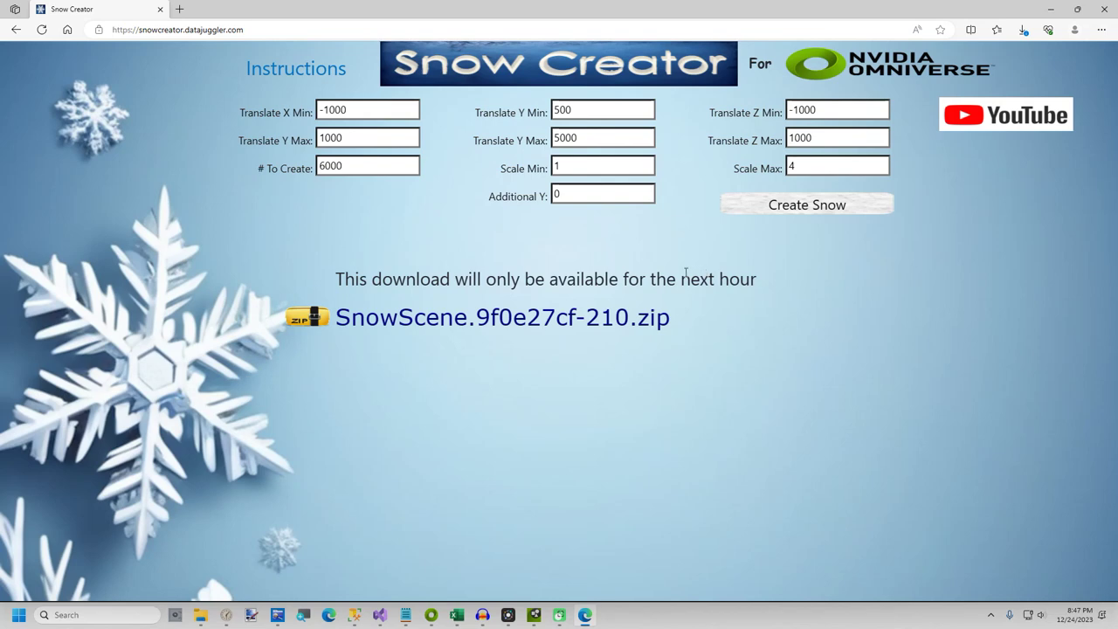
Download SnowScene.9f0e27cf-210.zip and save it to C:\Temp under its suggested name.
click(648, 326)
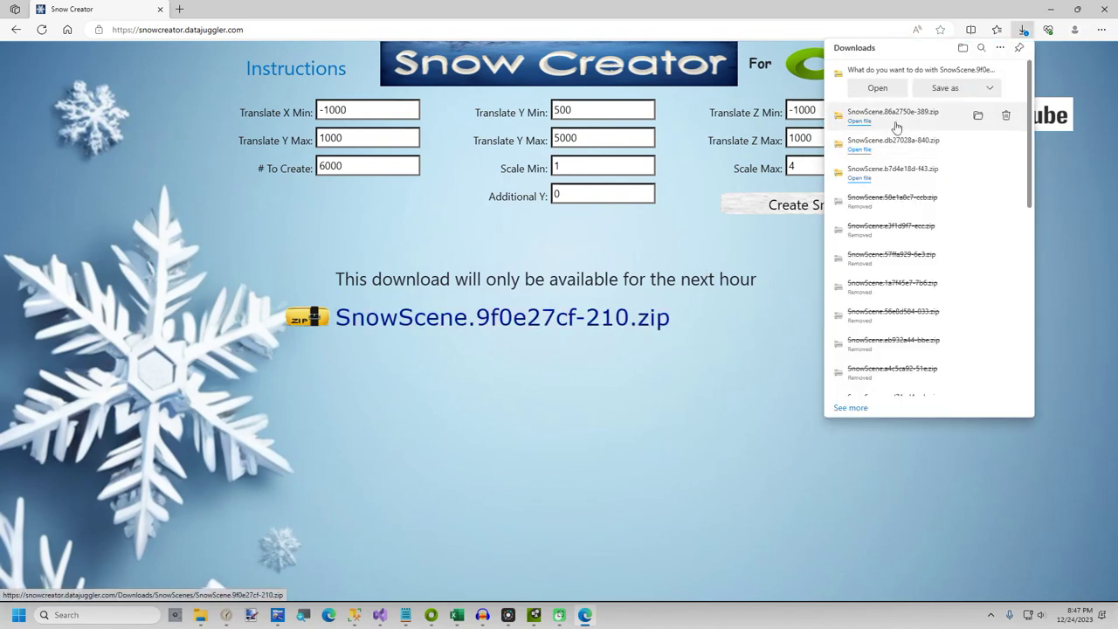
click(958, 91)
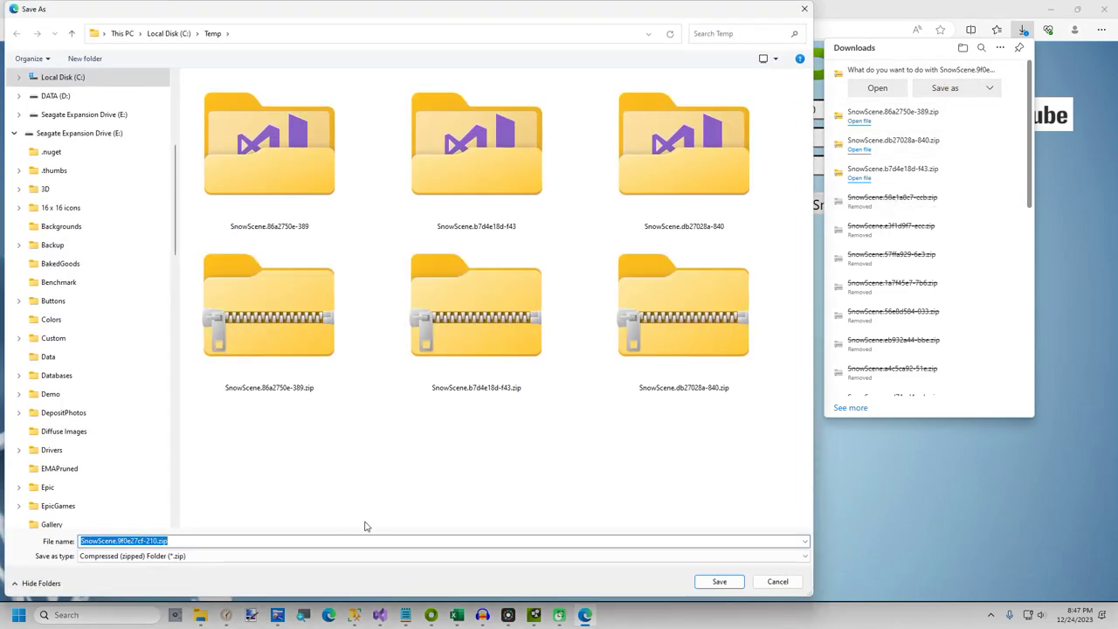
click(338, 543)
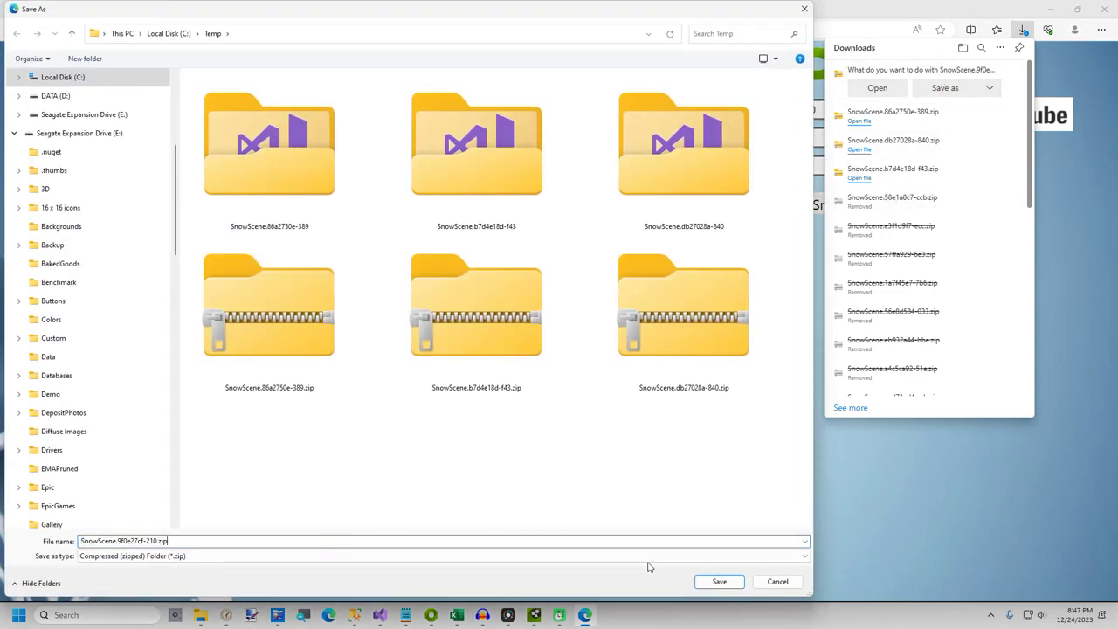
click(708, 583)
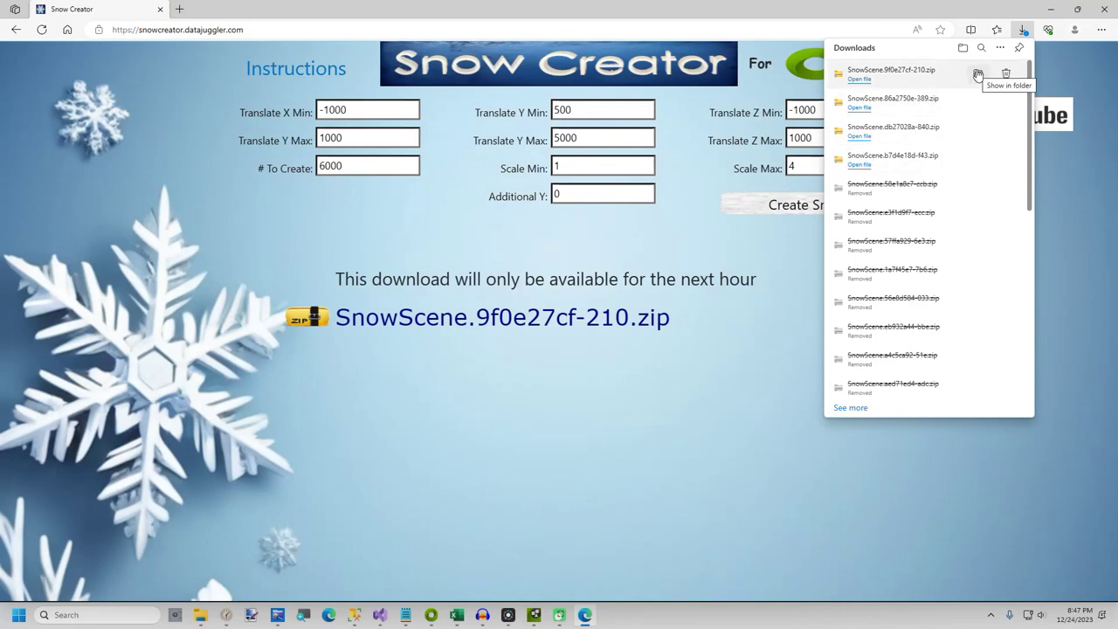
Extract SnowScene.9f0e27cf-210.zip into a SnowScene.9f0e27cf-210 folder in C:\Temp.
click(977, 73)
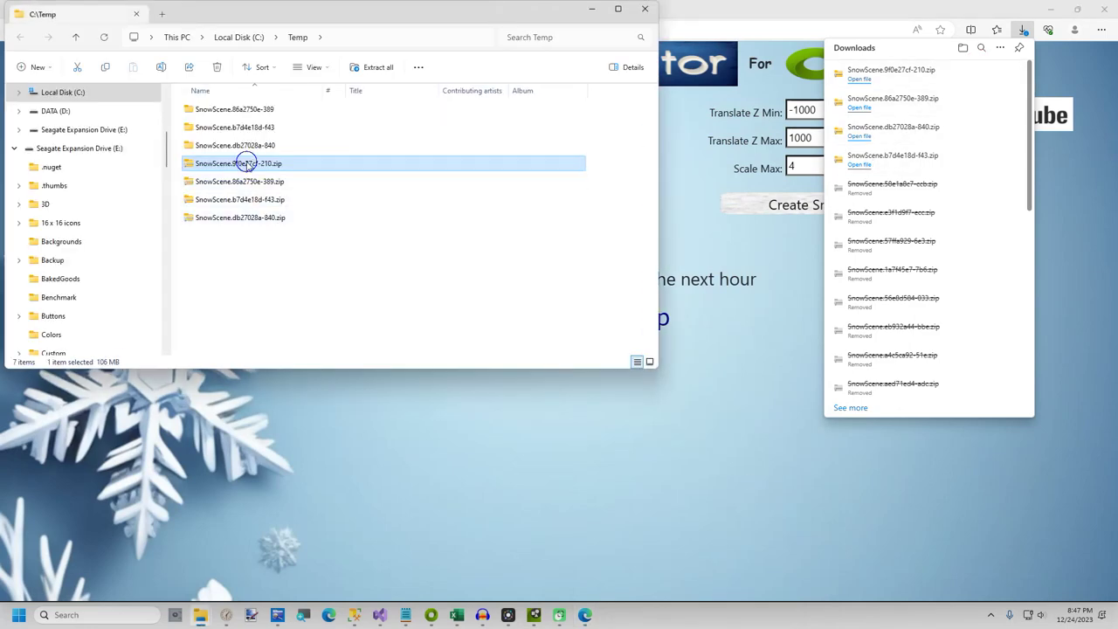
right_click(250, 165)
click(281, 251)
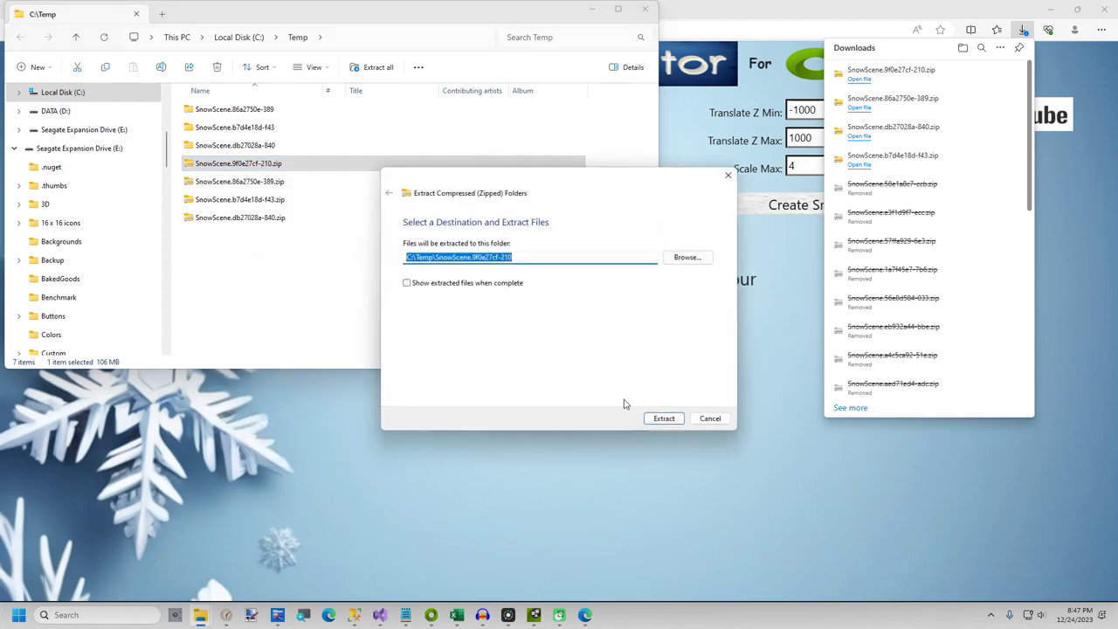
click(671, 419)
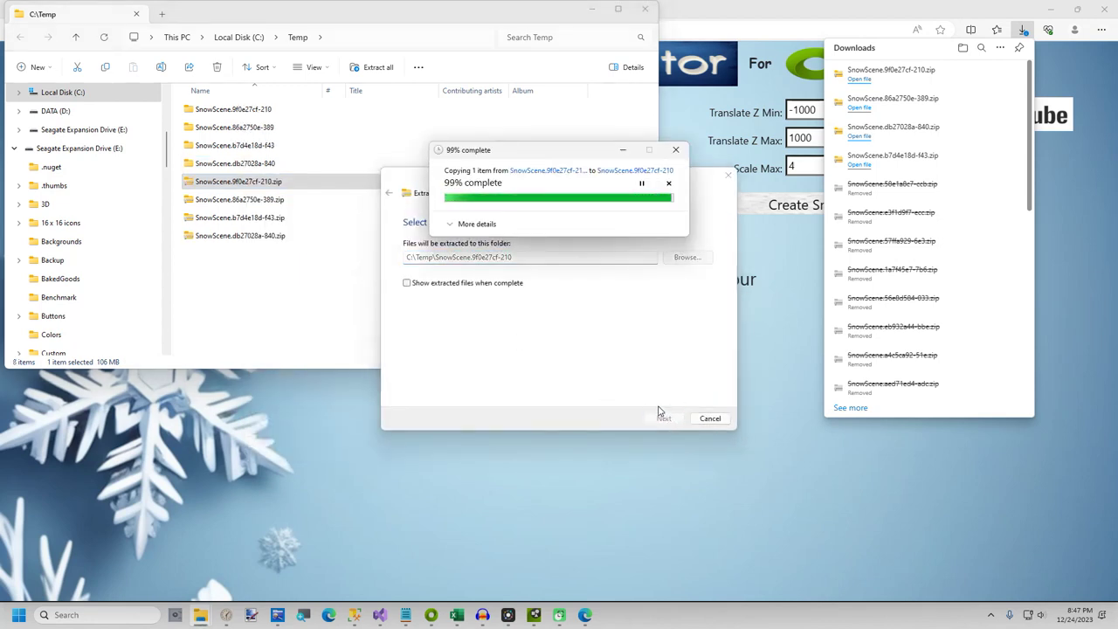
click(533, 615)
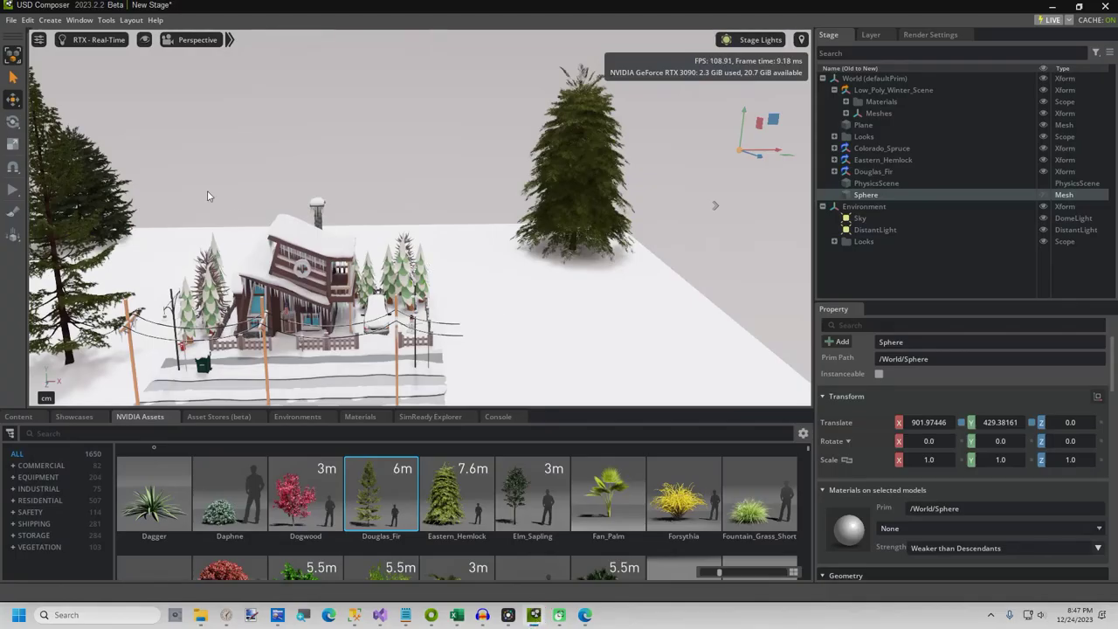
In the Content browser, go to C:/Temp and open the SnowScene.9f0e27cf-210 folder.
alt+drag(101, 185, 461, 186)
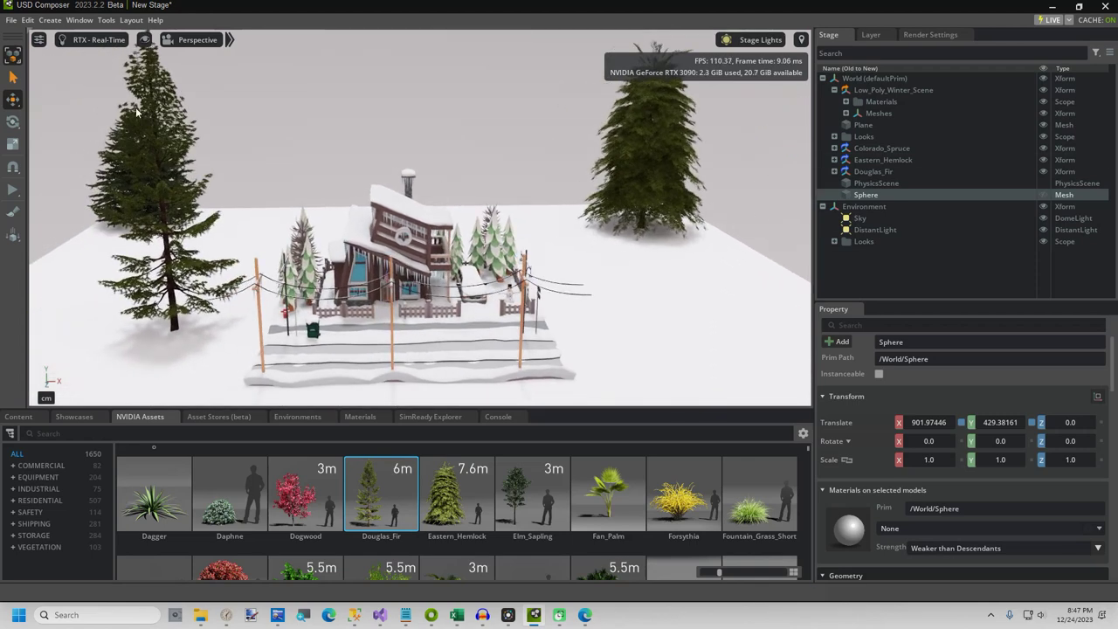
click(27, 418)
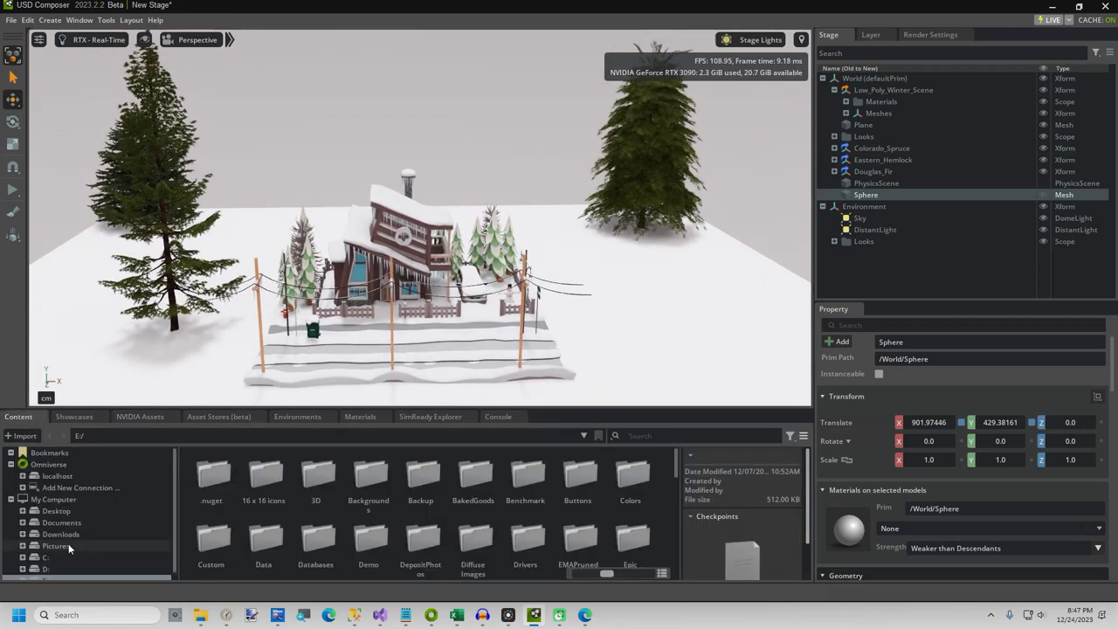
click(48, 559)
scroll(454, 517, down, 3)
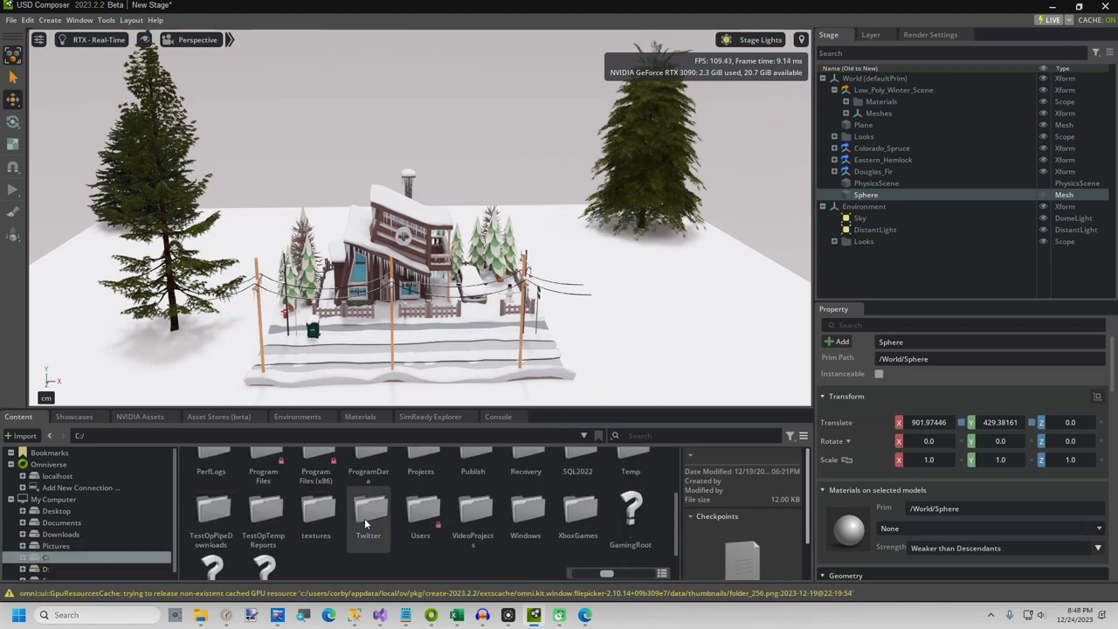
double_click(619, 465)
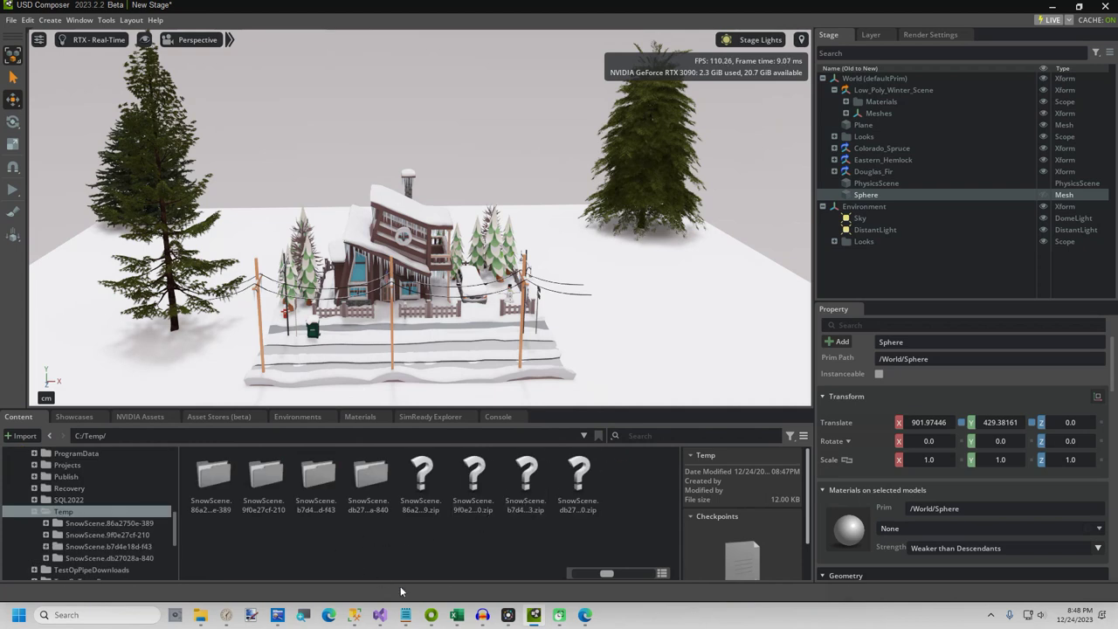
click(585, 618)
click(587, 616)
double_click(264, 476)
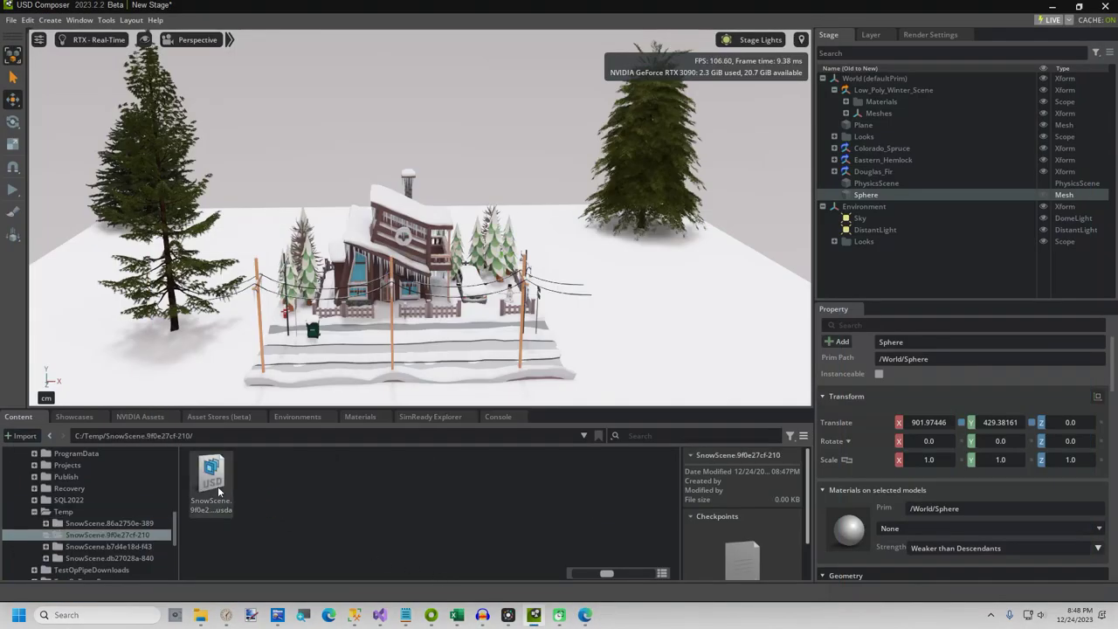
Drag SnowScene_9f0e27cf_210.usda onto the Stage and view the snowflakes above the cabin.
drag(227, 490, 849, 272)
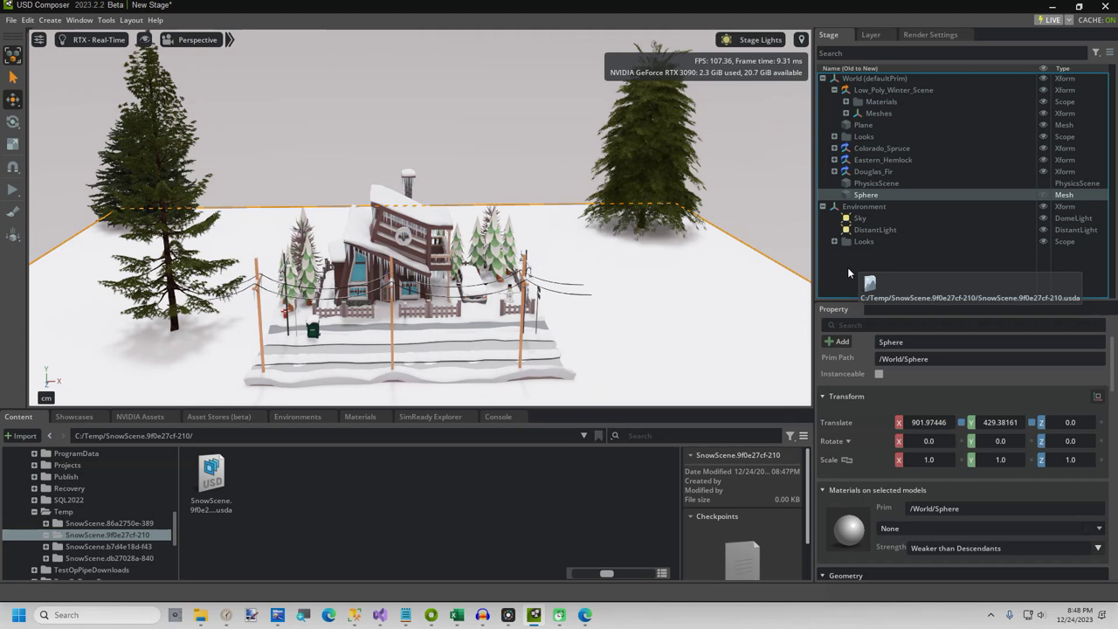
drag(848, 273, 848, 273)
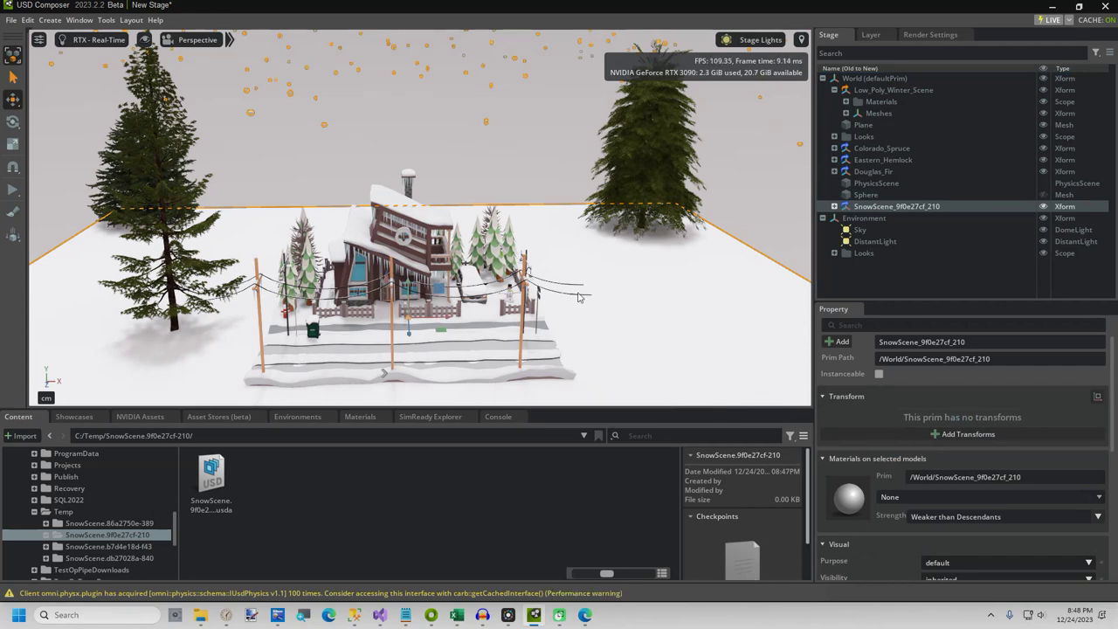
middle_drag(598, 167, 598, 213)
alt+drag(599, 213, 607, 181)
key(Up)
key(Up)
key(Up)
key(Up)
key(Up)
key(Up)
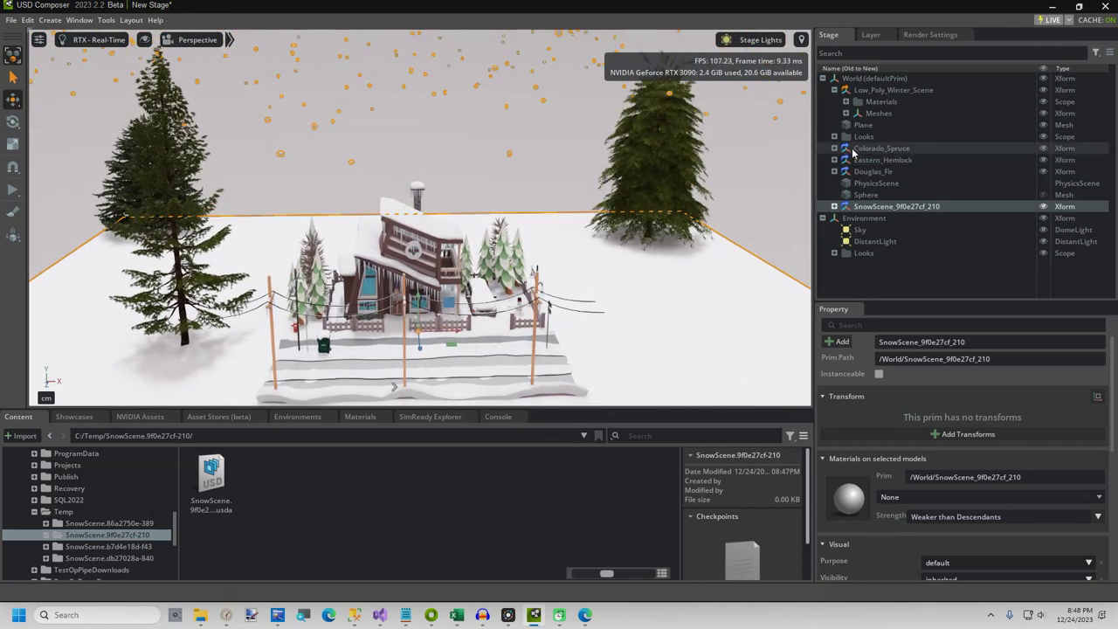
alt+drag(615, 192, 611, 192)
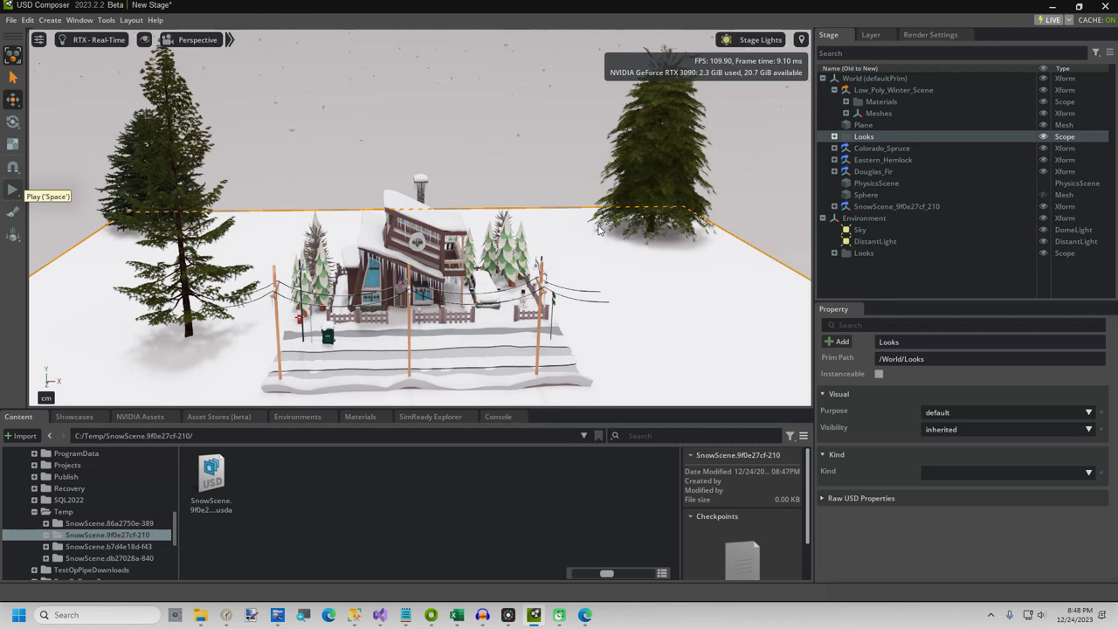
Play the simulation with Space and watch the snow batch fall across the winter cabin.
key(space)
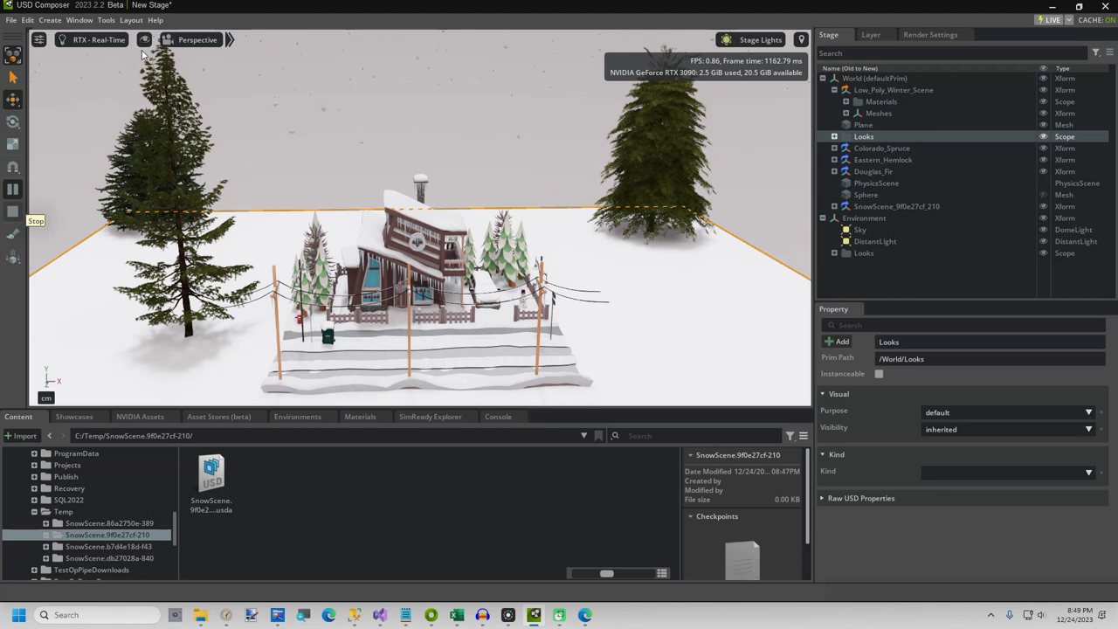
click(75, 21)
Find 'Fabric' in the Extensions manager and enable PhysX Fabric so output uses Fabric CPU.
click(97, 294)
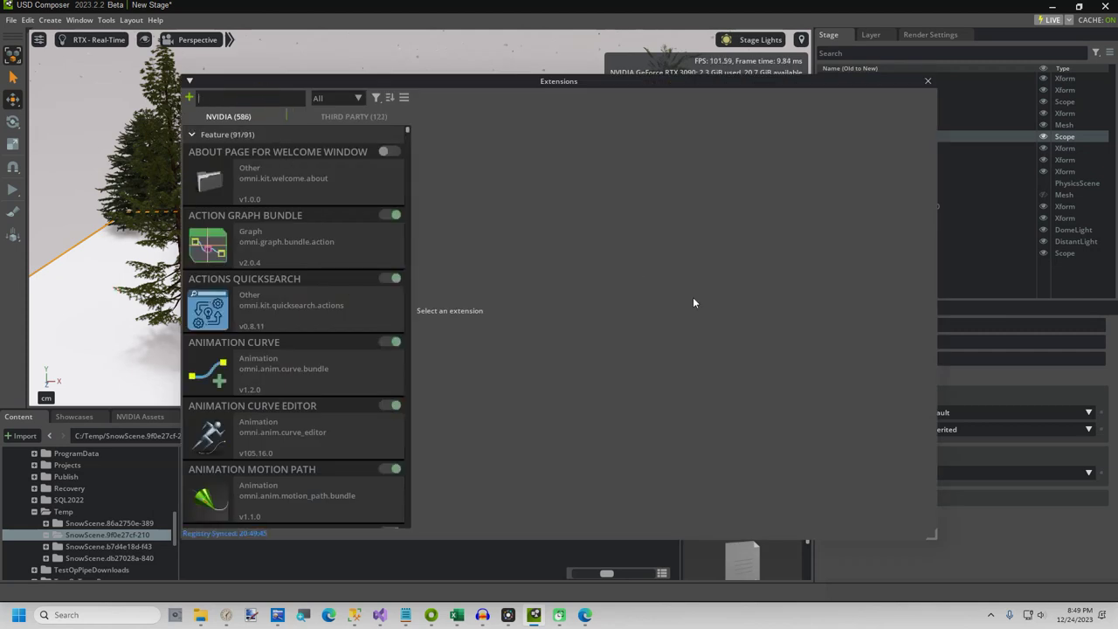
text(Fabric)
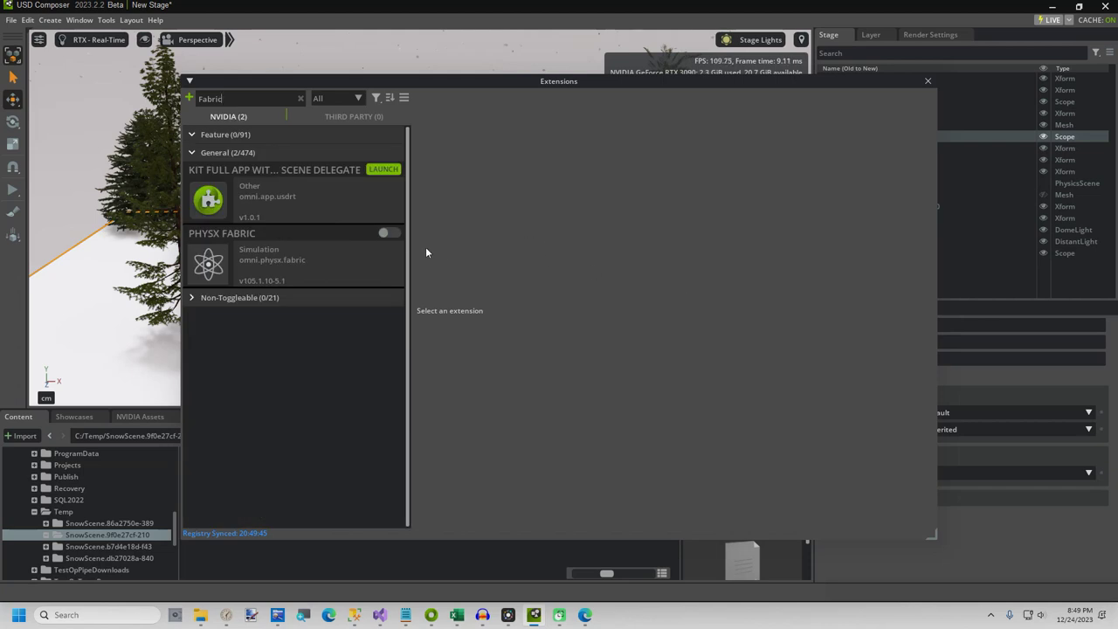
click(390, 233)
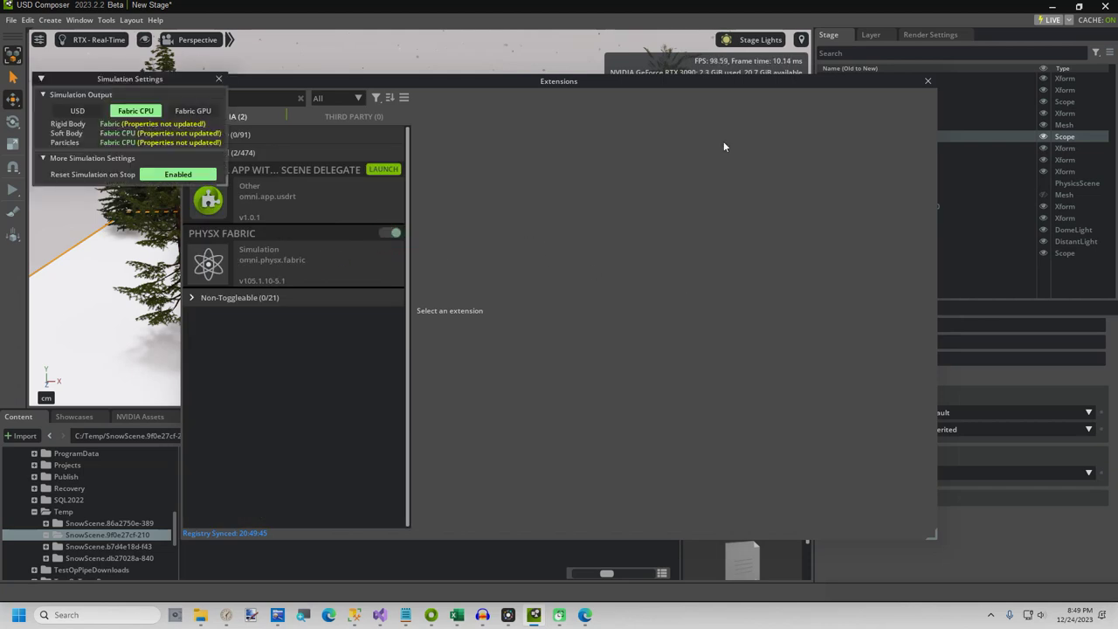
click(929, 80)
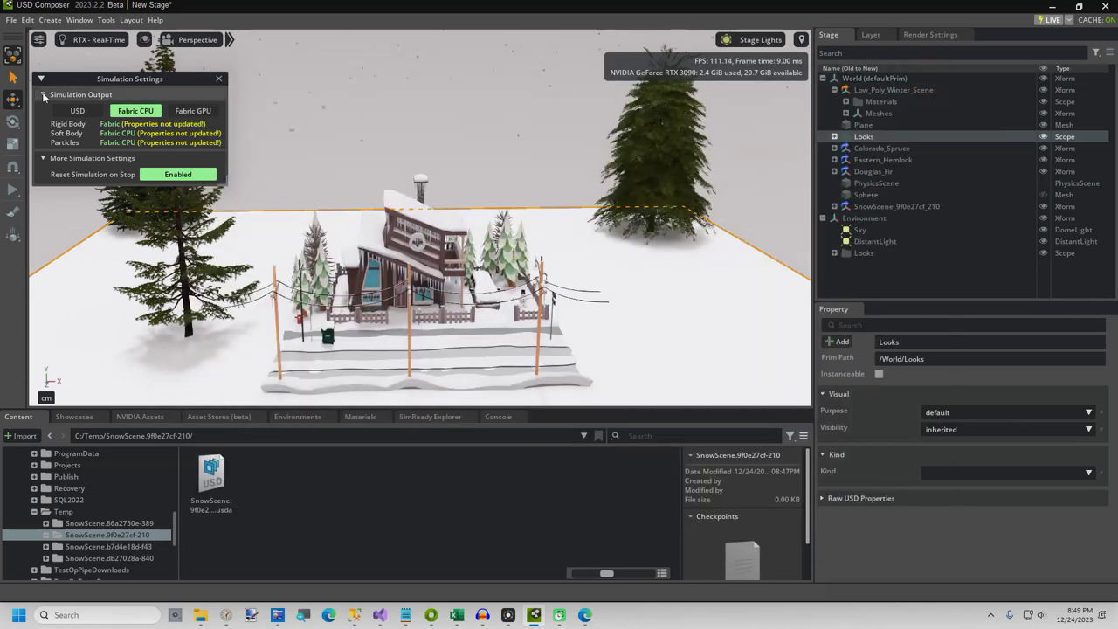
Move the Simulation Settings panel to the lower right, then play and pause the snowfall.
drag(88, 79, 660, 470)
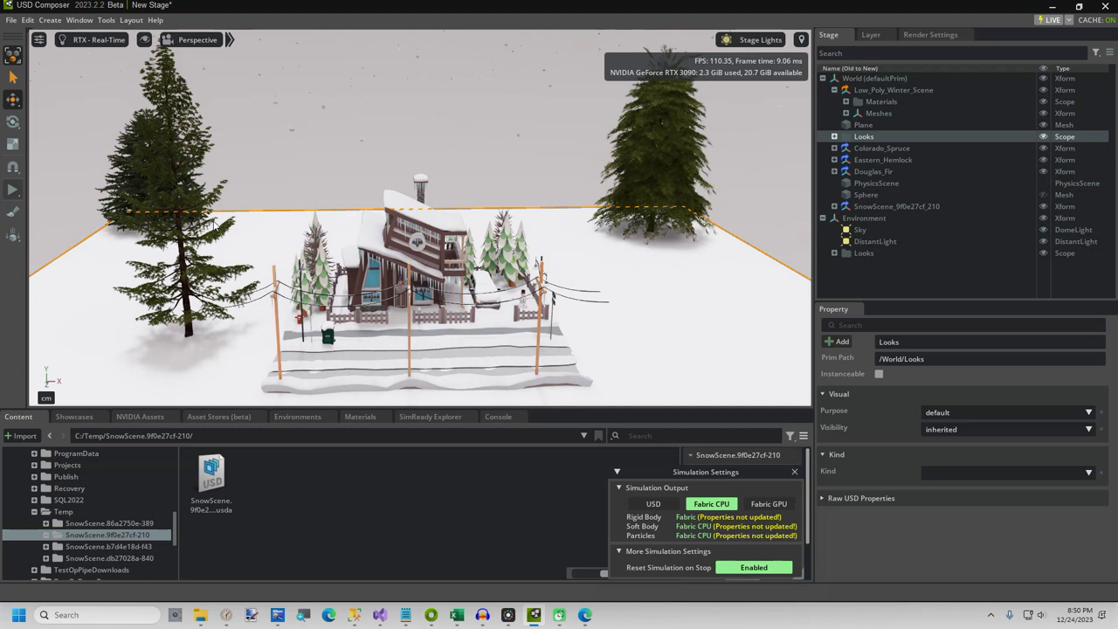
key(space)
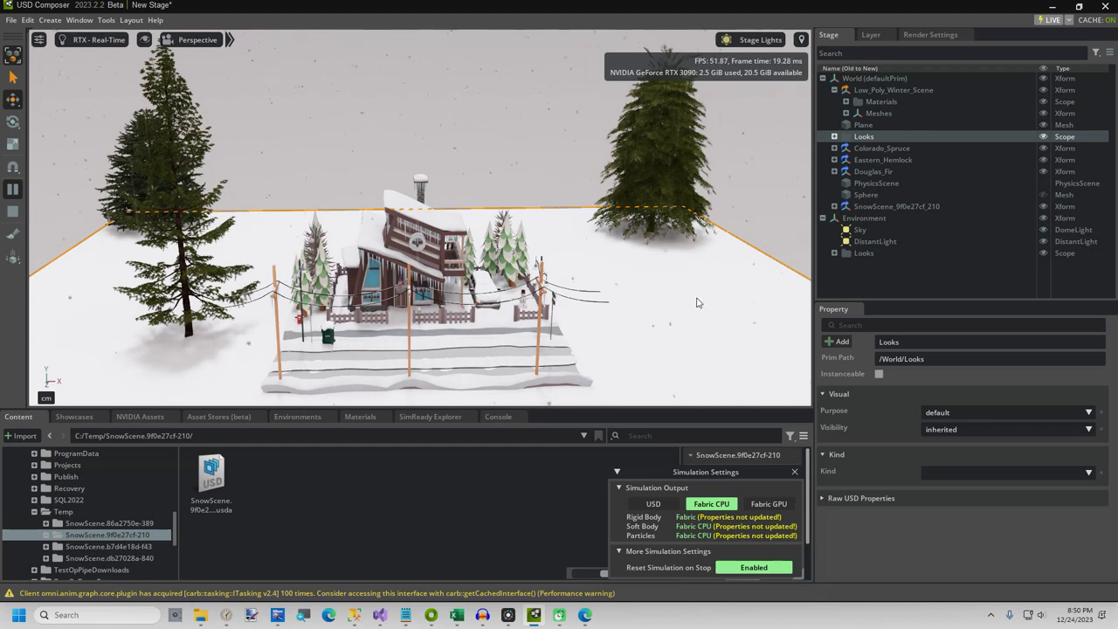
click(12, 189)
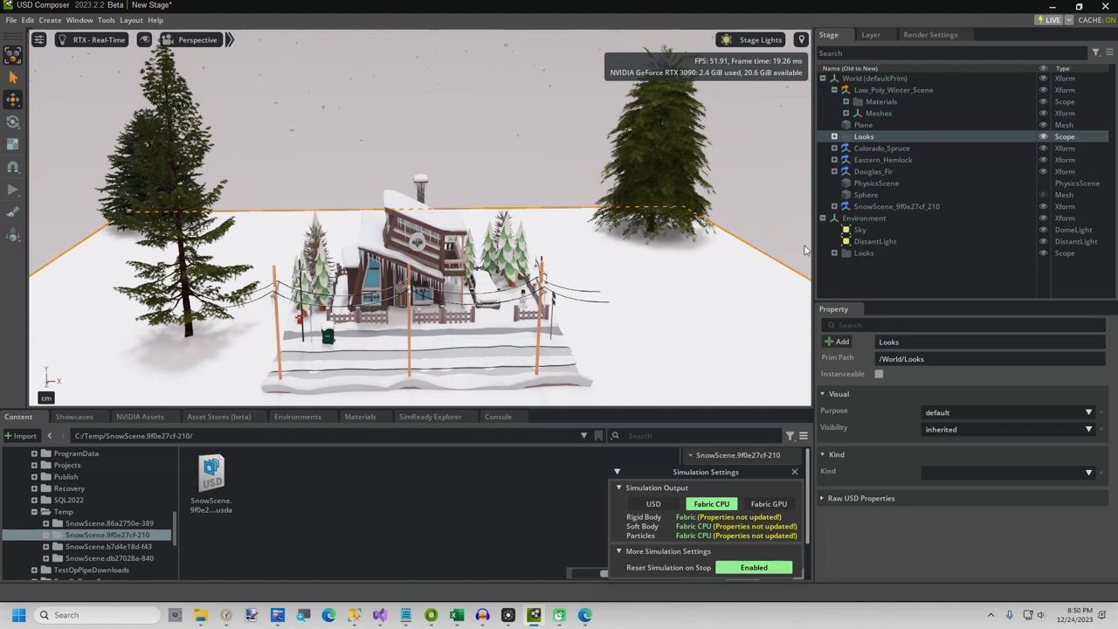
Set the Sky dome light colour to a dark reddish tone for a night look.
click(860, 230)
click(1085, 528)
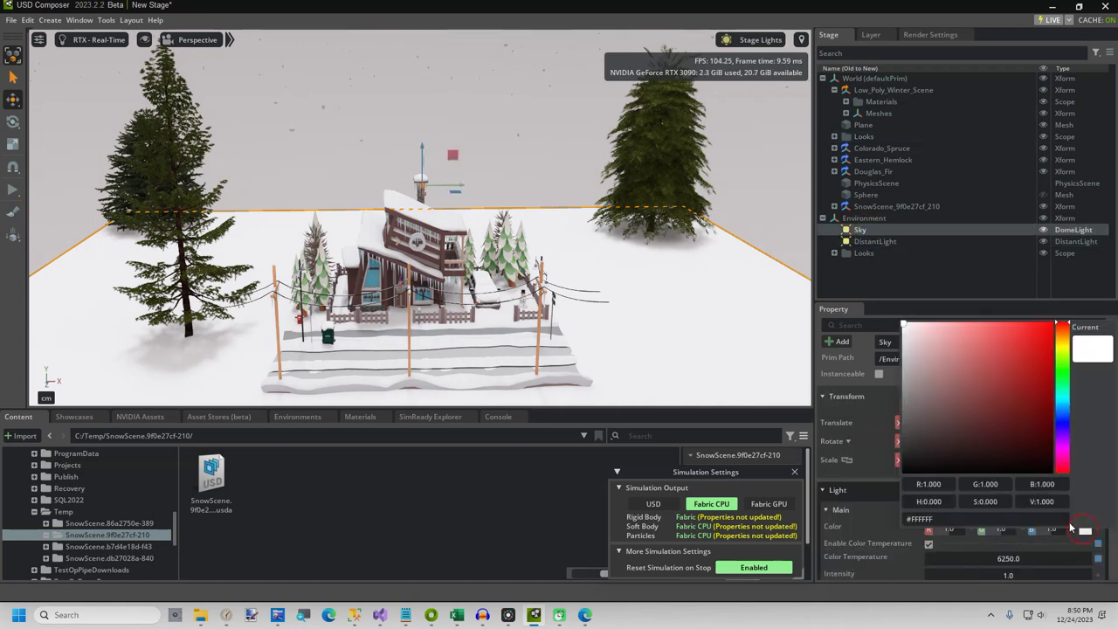
click(924, 451)
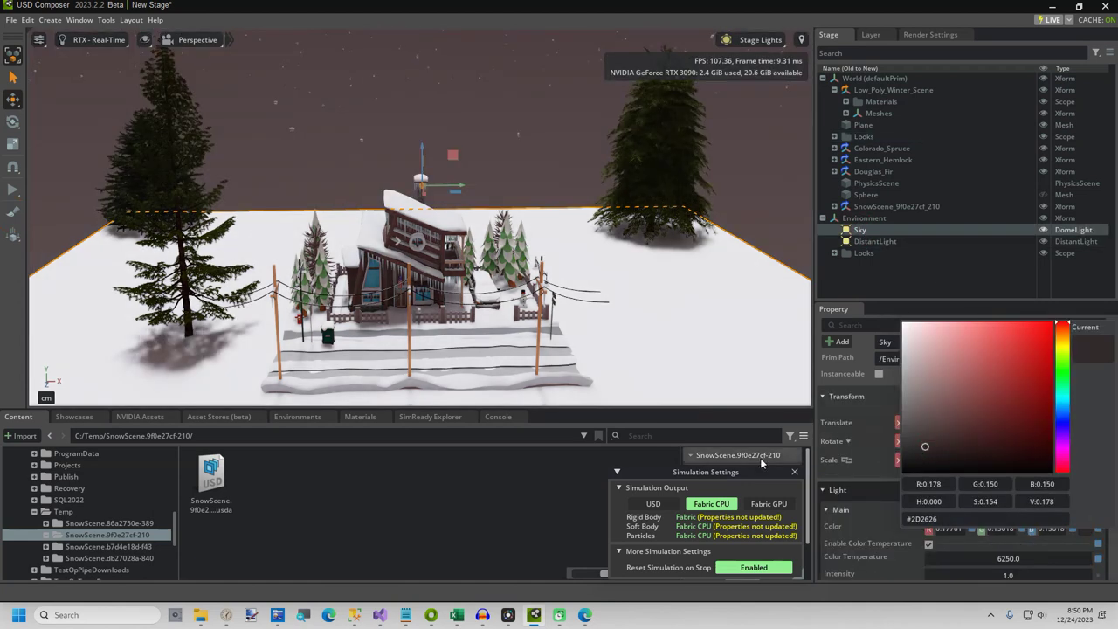
click(495, 514)
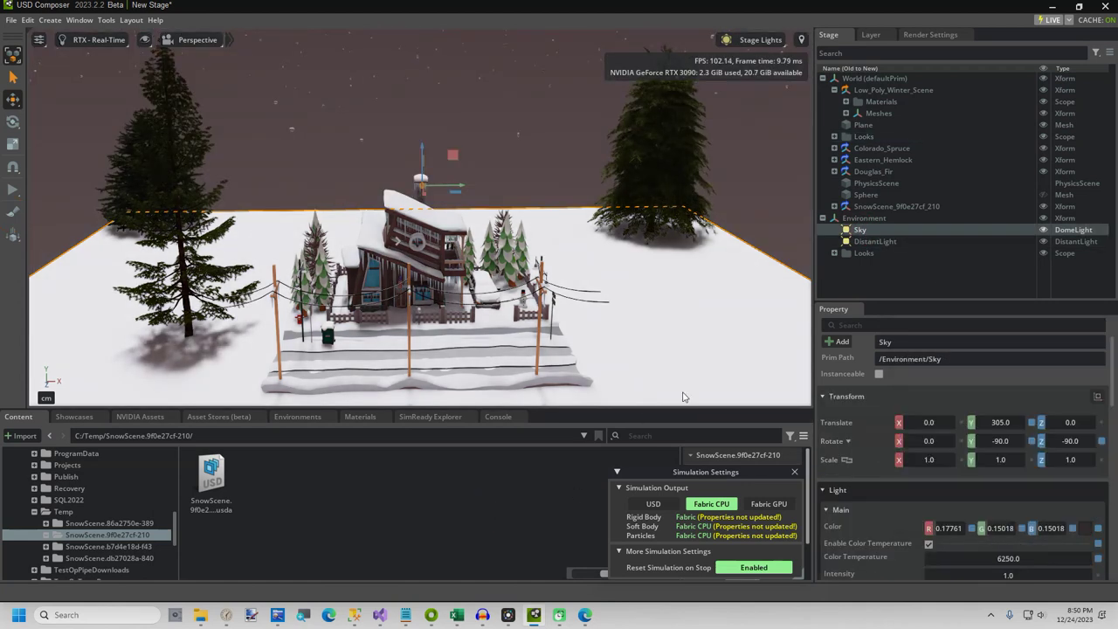
click(863, 136)
Run the snowfall, zoom and orbit in toward the cabin, then stop and reset.
click(13, 190)
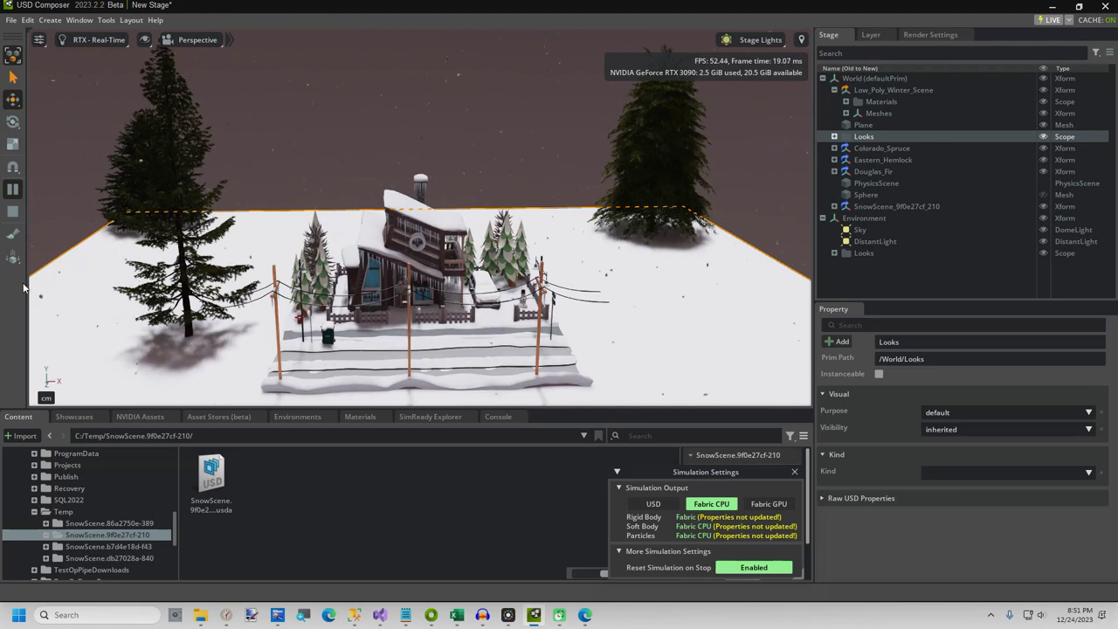
scroll(64, 187, up, 5)
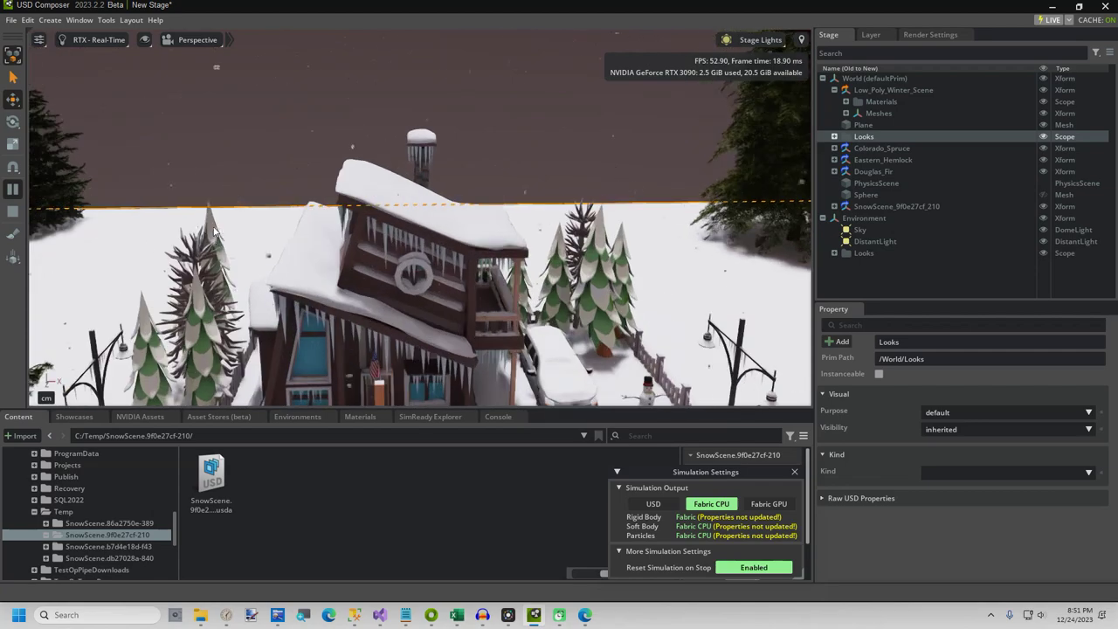
scroll(229, 170, up, 3)
alt+drag(229, 170, 269, 113)
alt+drag(242, 158, 105, 201)
click(12, 212)
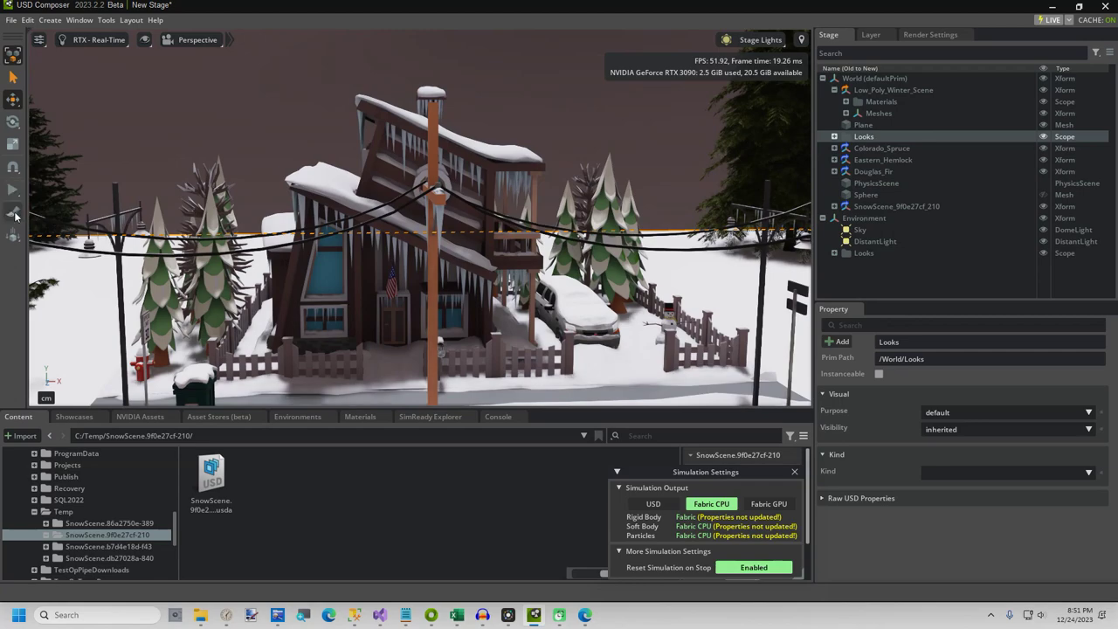
scroll(251, 265, down, 6)
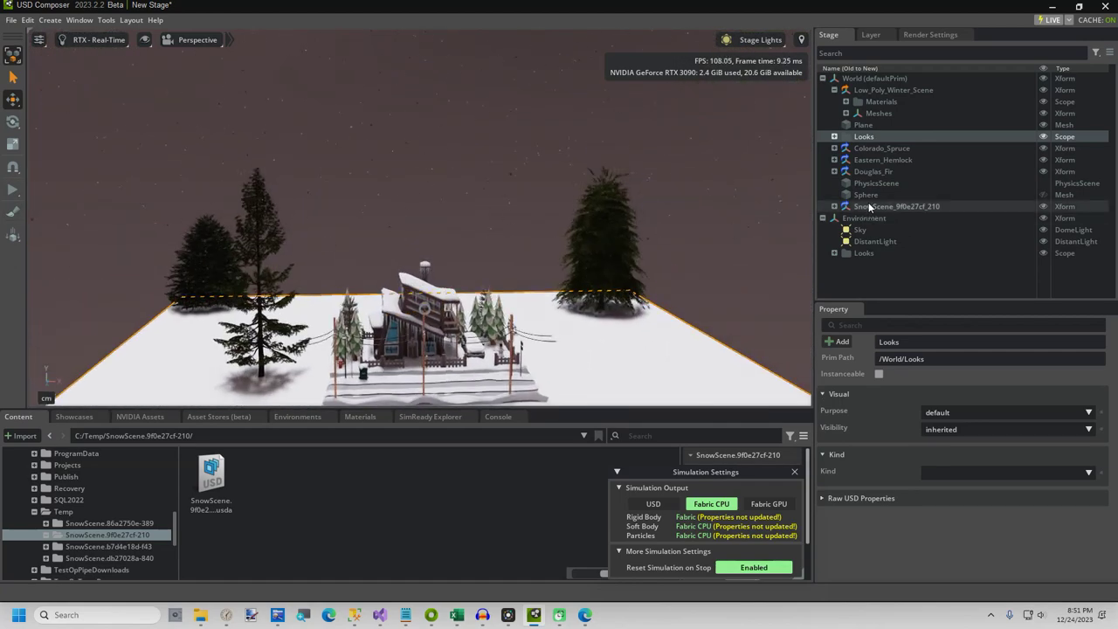
click(903, 195)
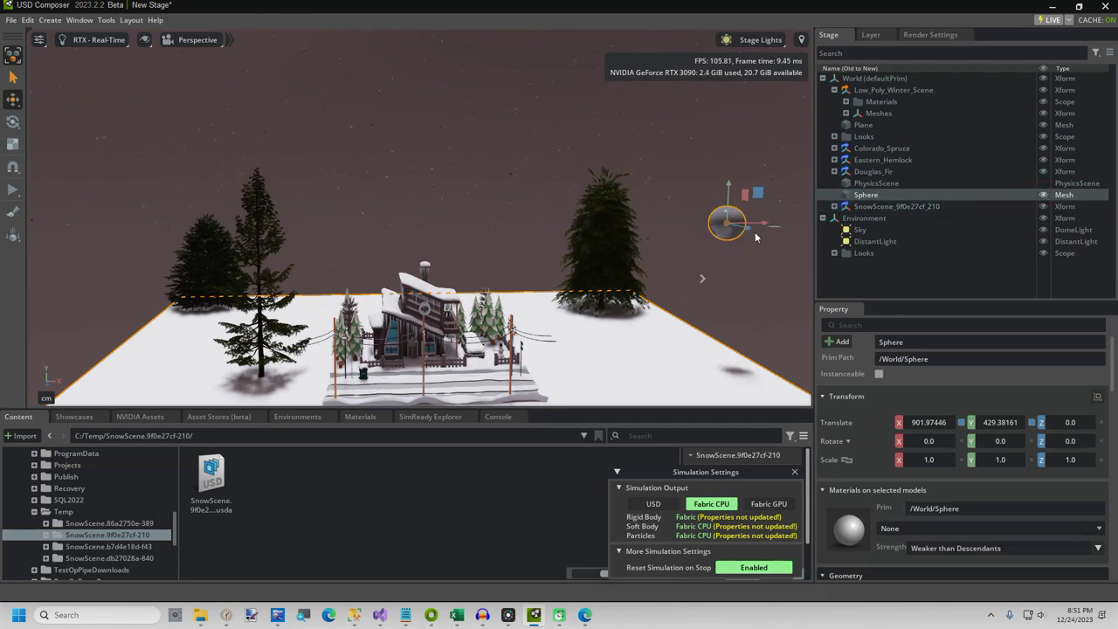
Move the sphere over the cabin, scale it uniformly to 5, and raise it above the trees.
drag(763, 219, 448, 220)
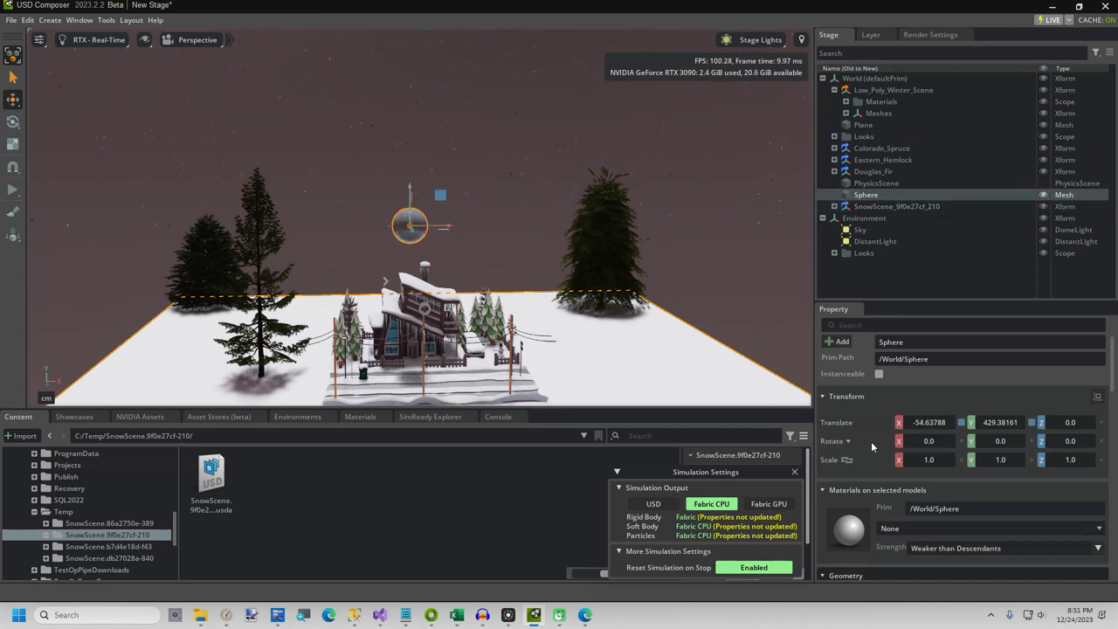
double_click(930, 460)
text(5)
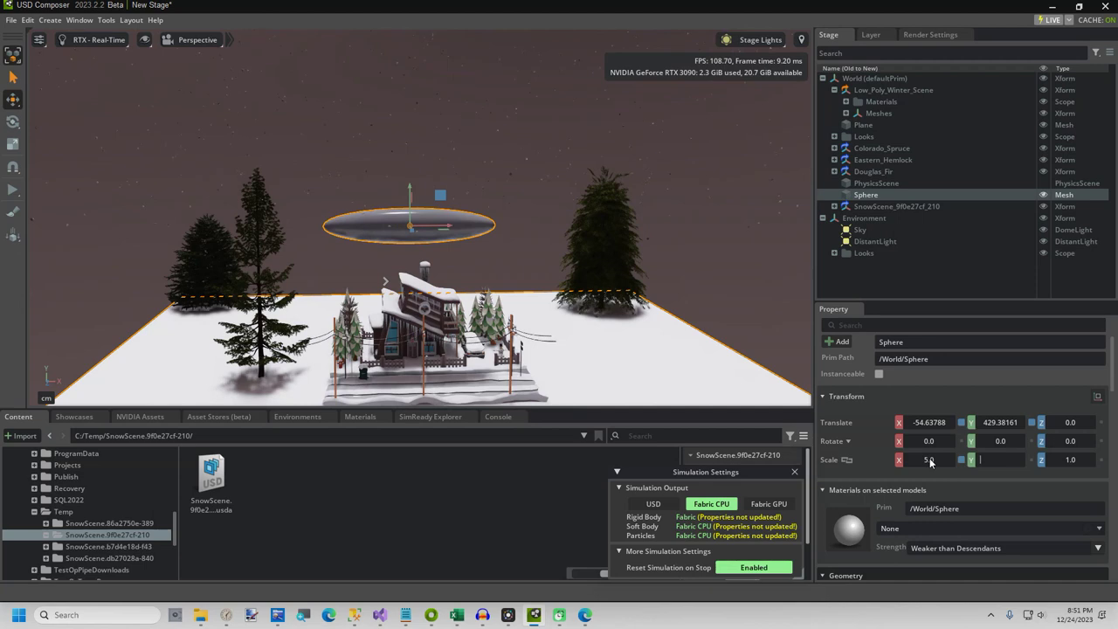
key(Return)
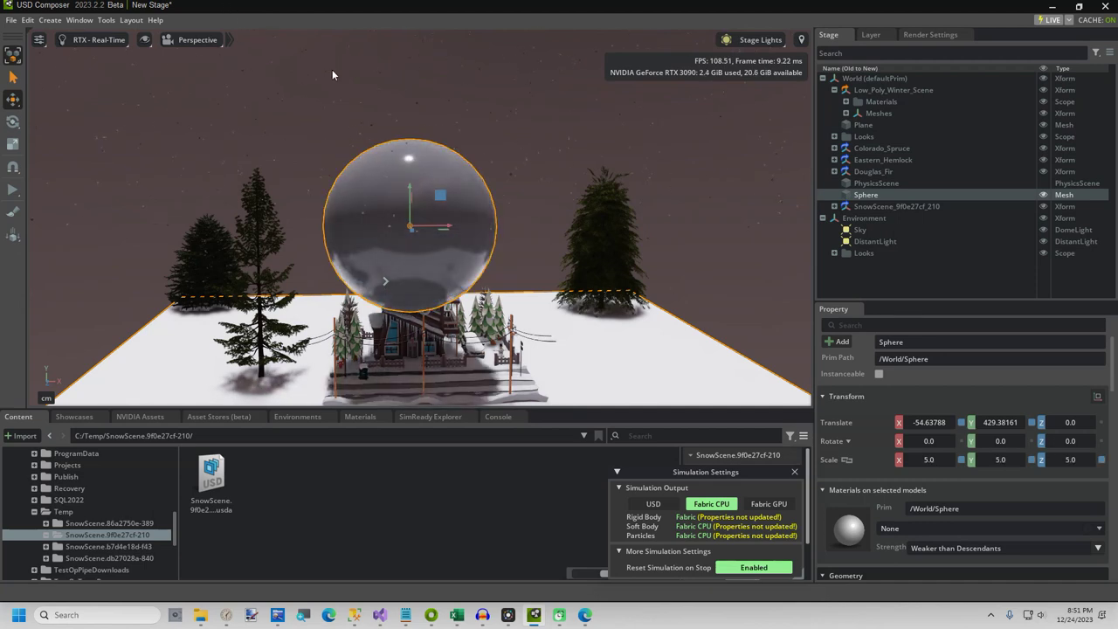
scroll(363, 122, down, 3)
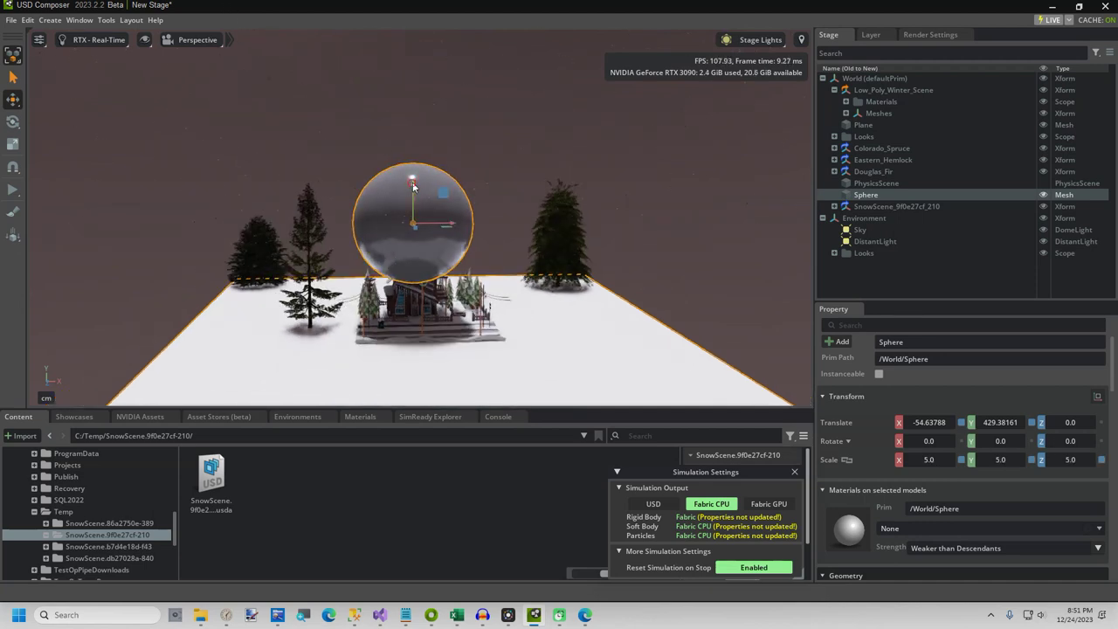
drag(413, 186, 416, 53)
drag(456, 106, 328, 109)
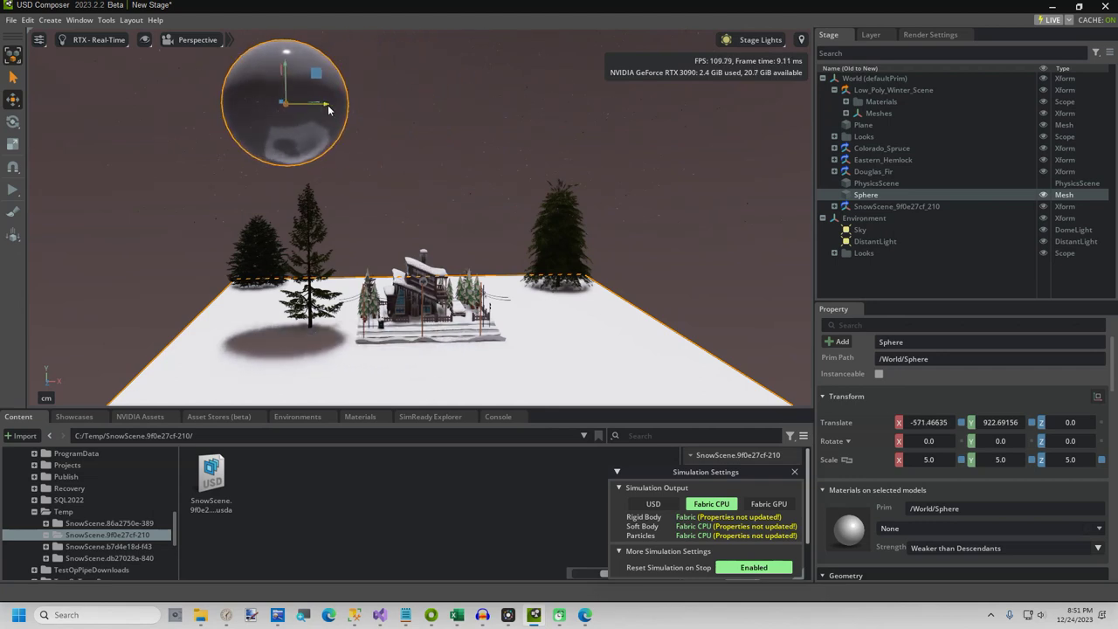
drag(329, 109, 290, 268)
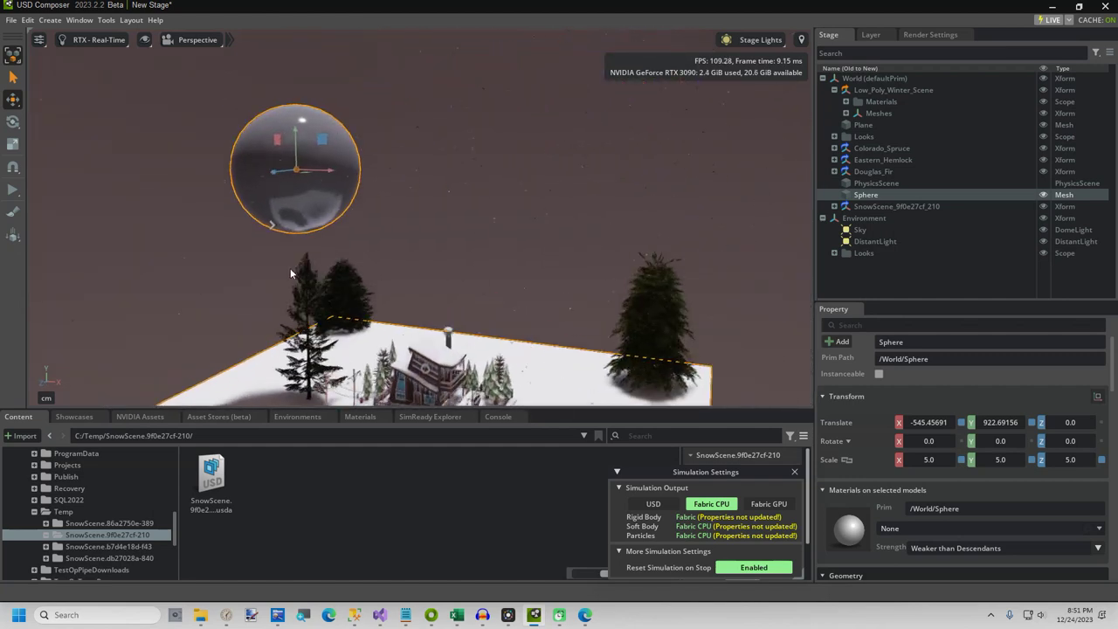
Flatten and widen the sphere into a disc tilted to Rotate Z -30.
key(r)
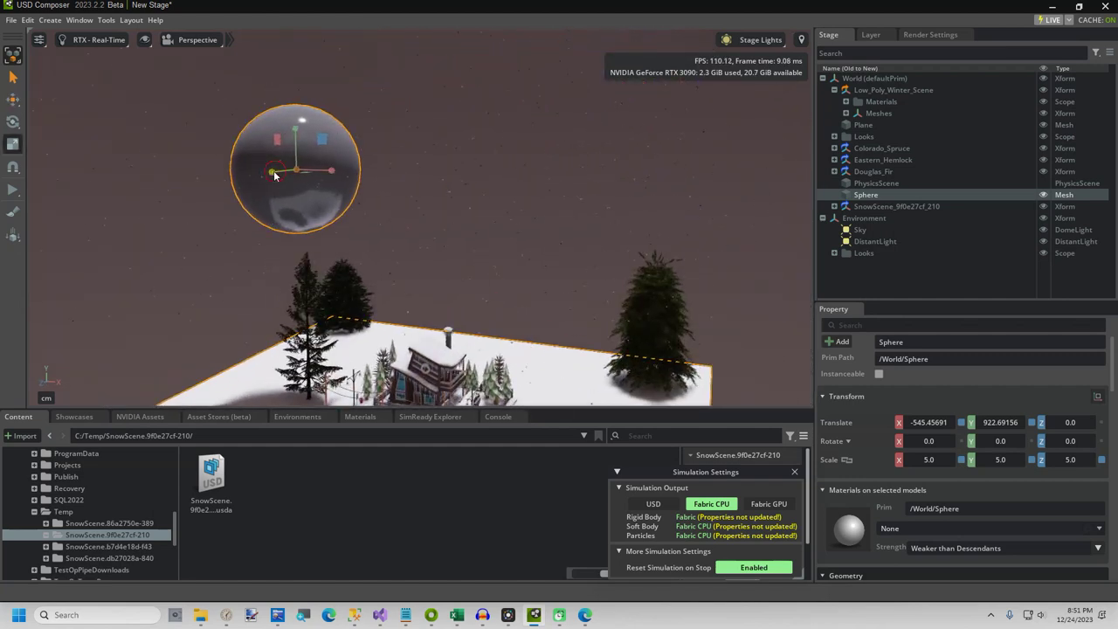
drag(274, 174, 164, 205)
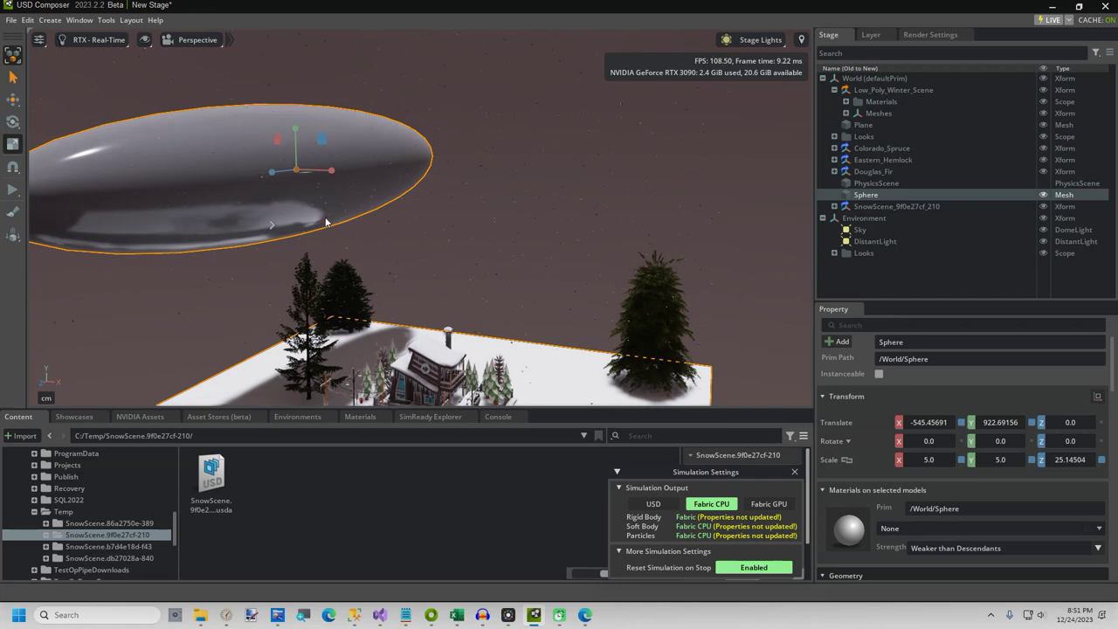
drag(331, 170, 697, 303)
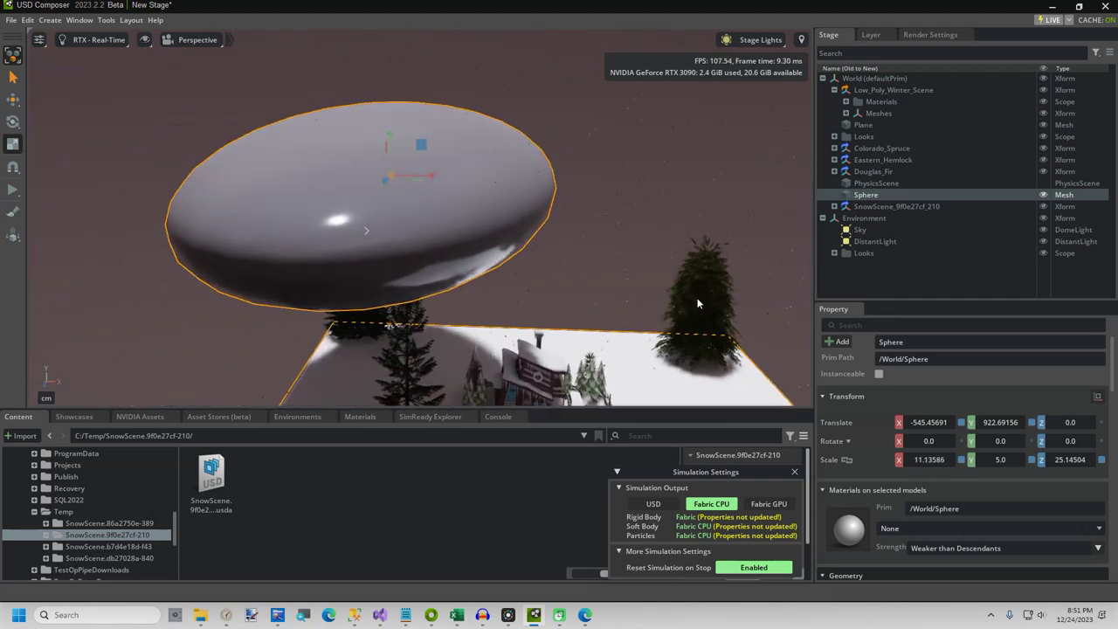
double_click(1073, 443)
text(-3)
key(Return)
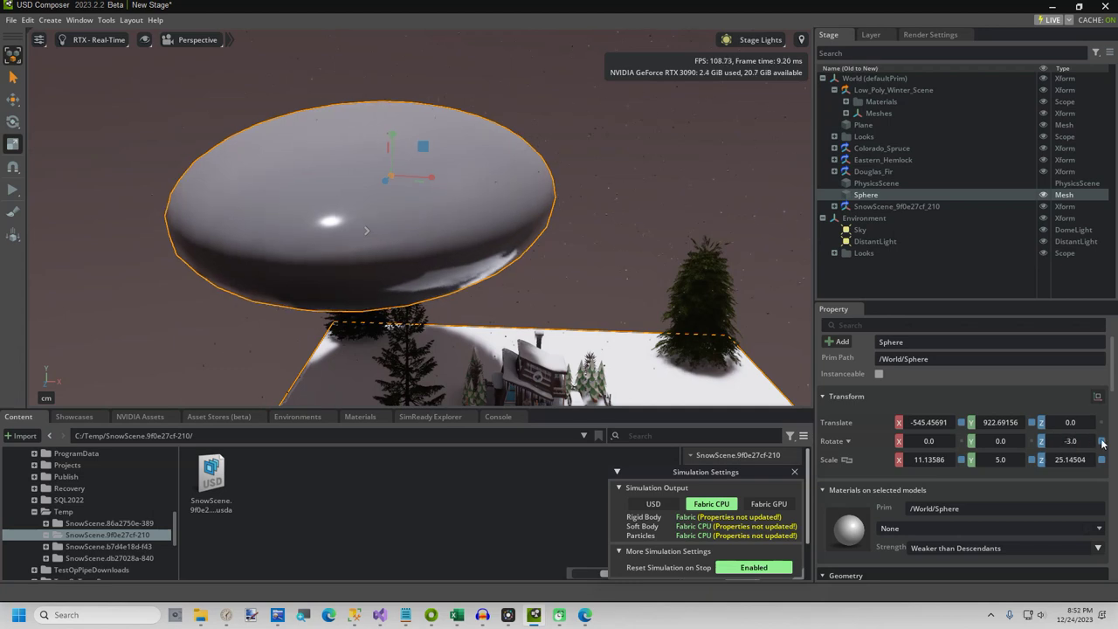
double_click(1071, 441)
text(-30)
key(Return)
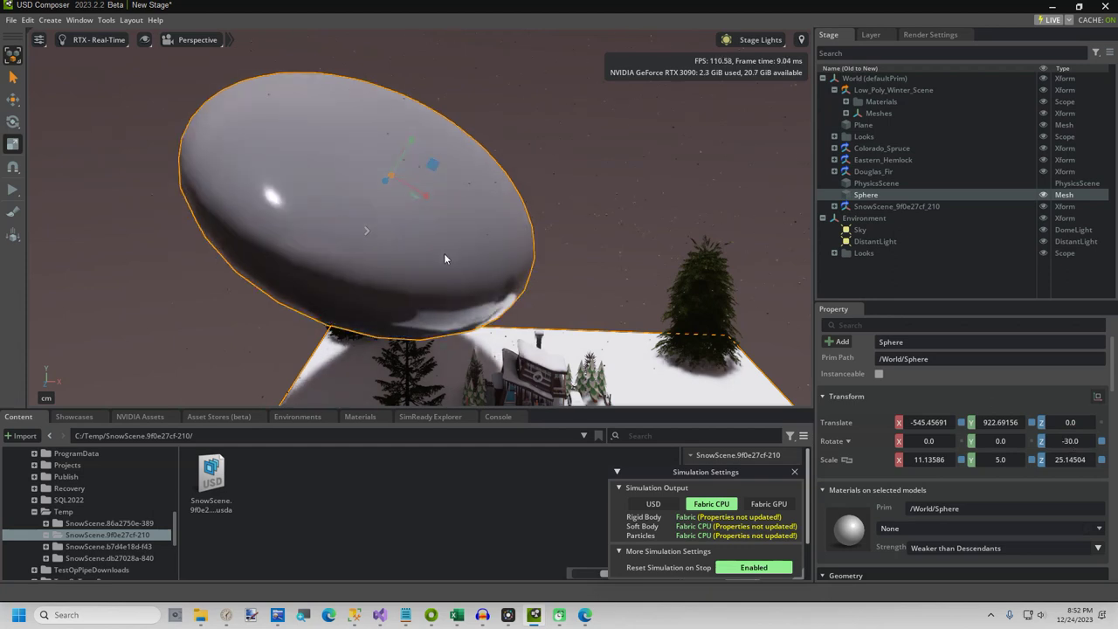
Shift the flattened sphere further left to Translate X -745.07208 and reframe the view.
key(w)
key(w)
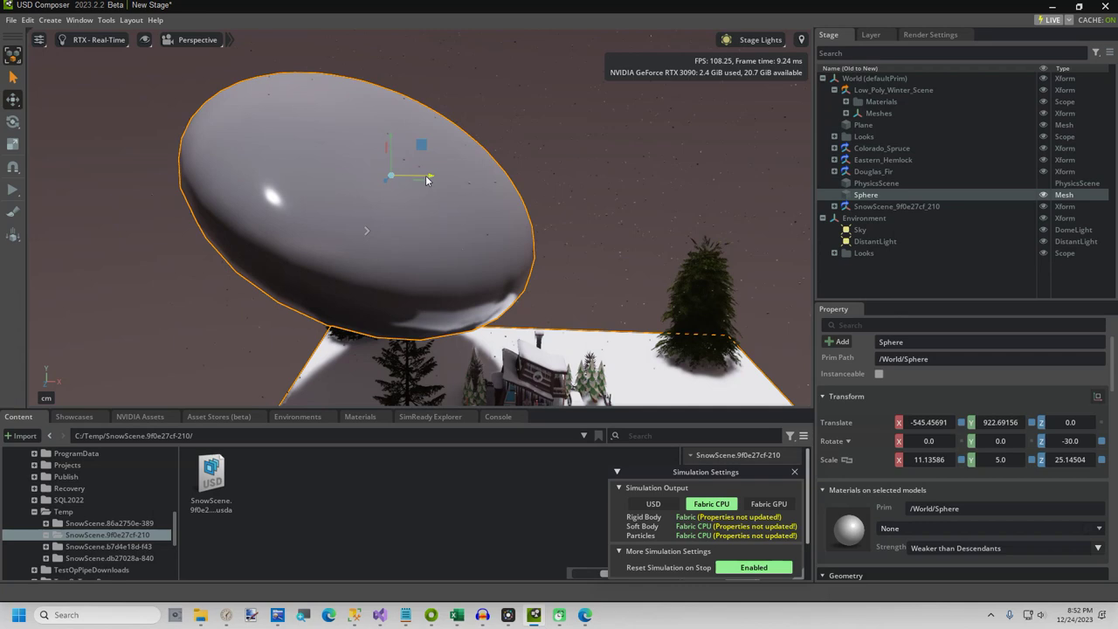
drag(427, 179, 525, 232)
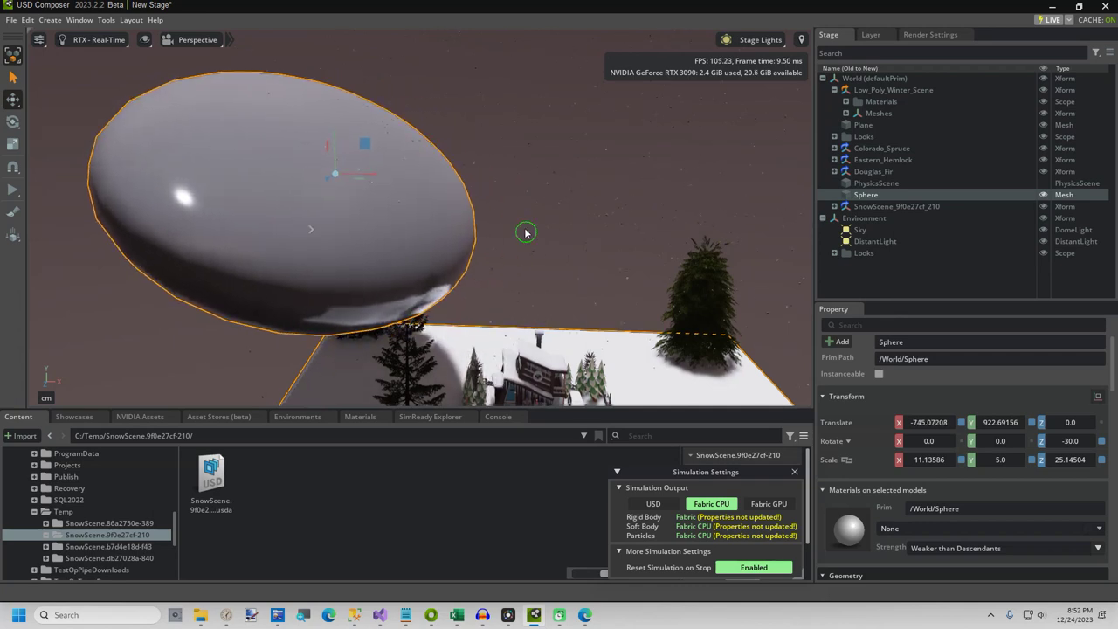
middle_drag(525, 232, 493, 182)
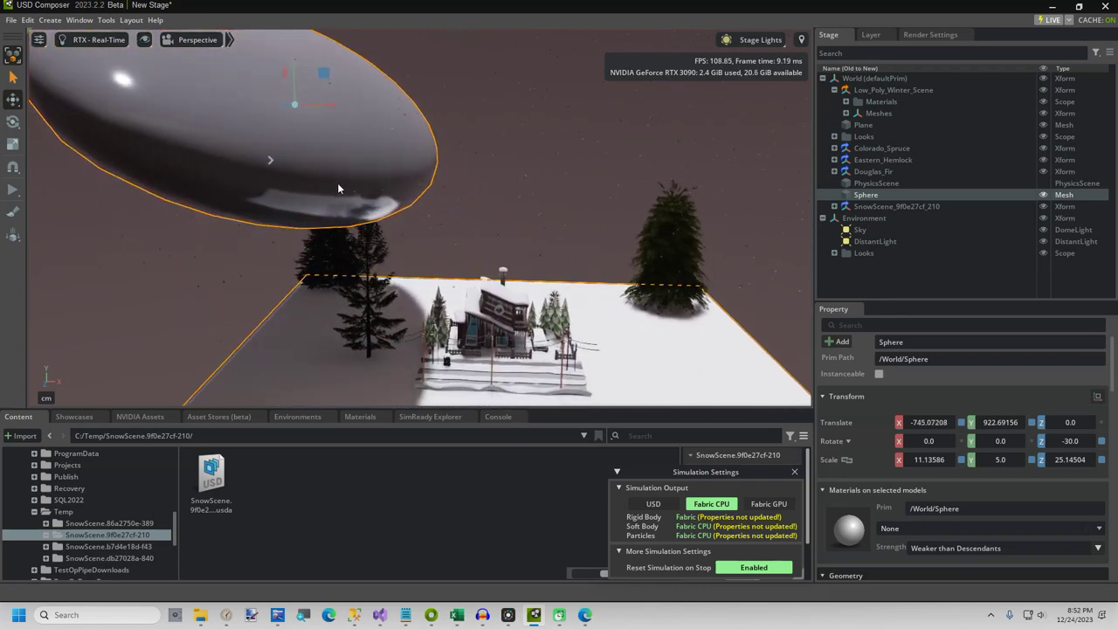
Apply the Physics Colliders Preset to the flattened sphere and zoom out over the scene.
right_click(318, 196)
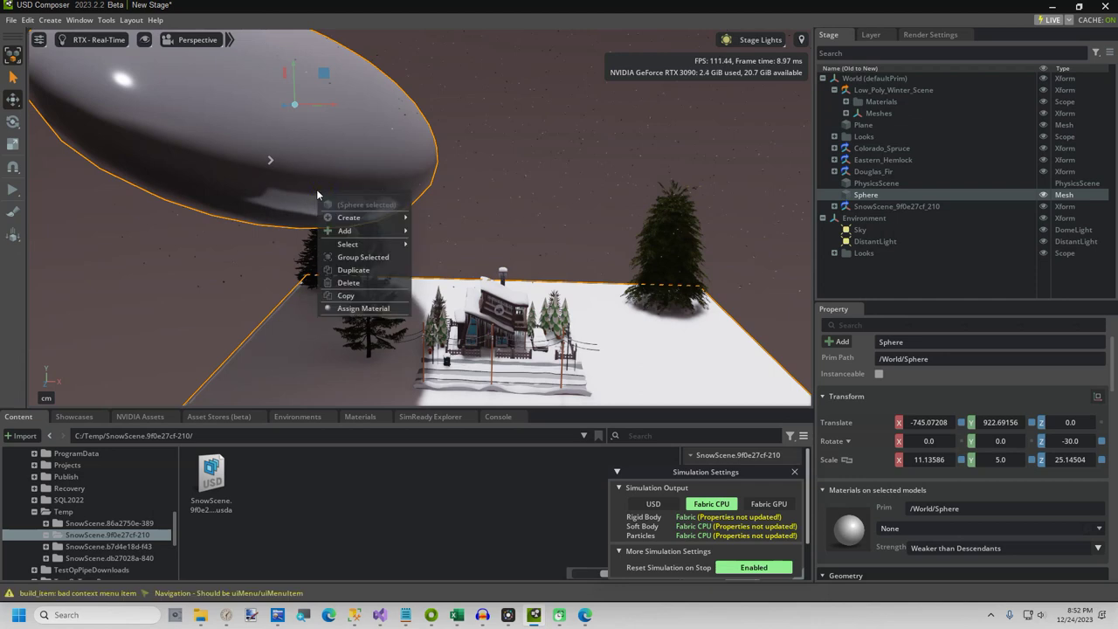
mouse_move(352, 231)
mouse_move(450, 400)
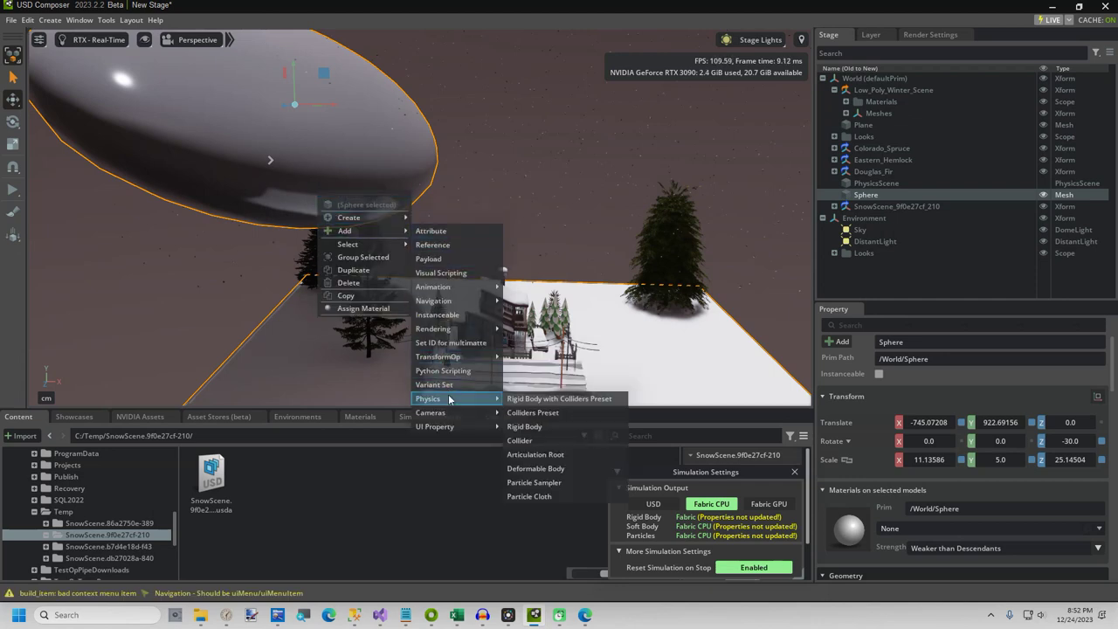
click(519, 412)
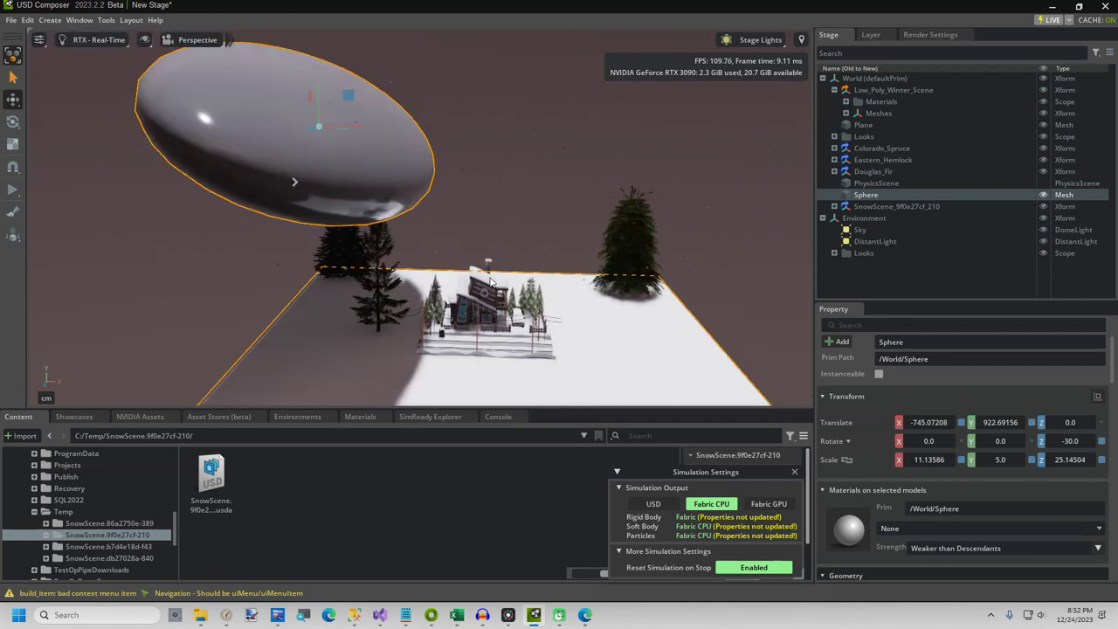
scroll(494, 279, down, 3)
right_drag(533, 297, 540, 303)
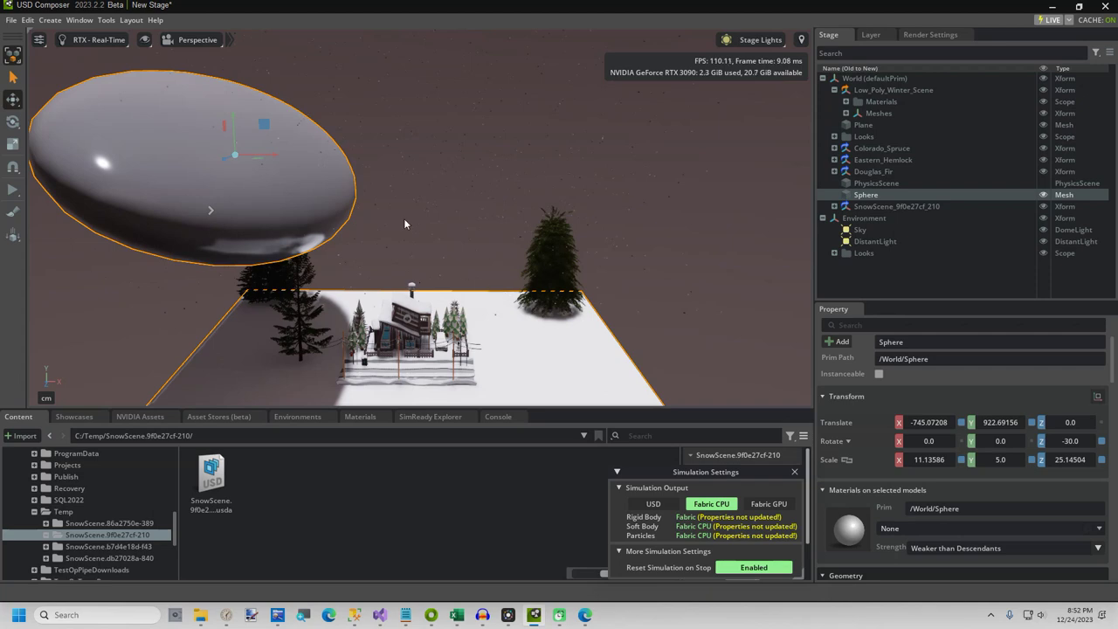
click(38, 39)
Create Sphere_01 via Mesh > Sphere, raise it to X -611.87598, Y 1242.11012, and copy X.
mouse_move(59, 45)
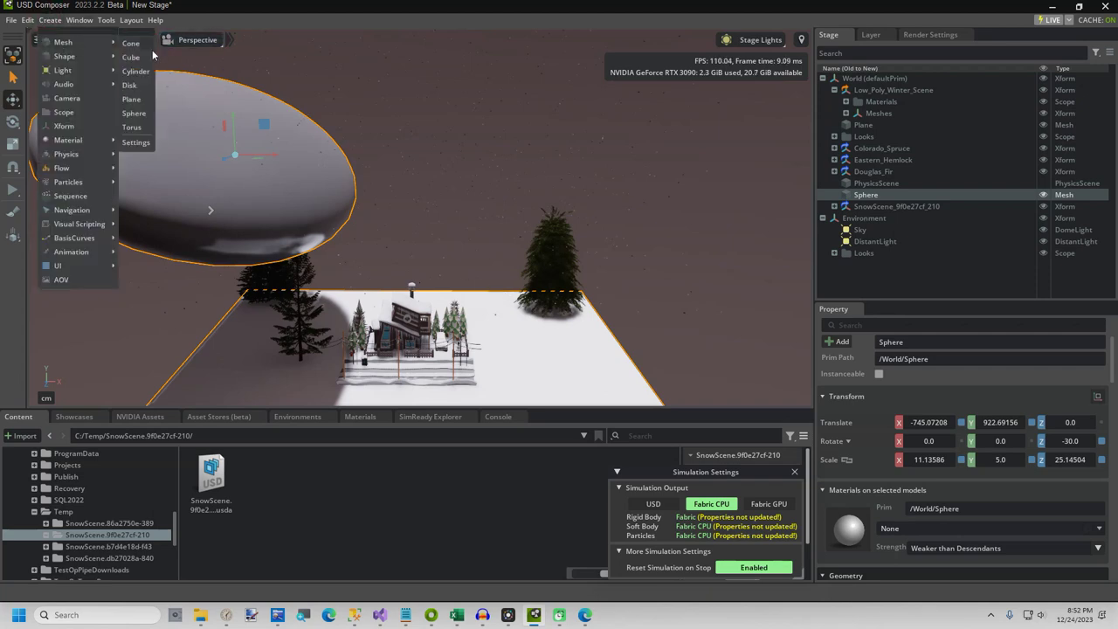
click(134, 113)
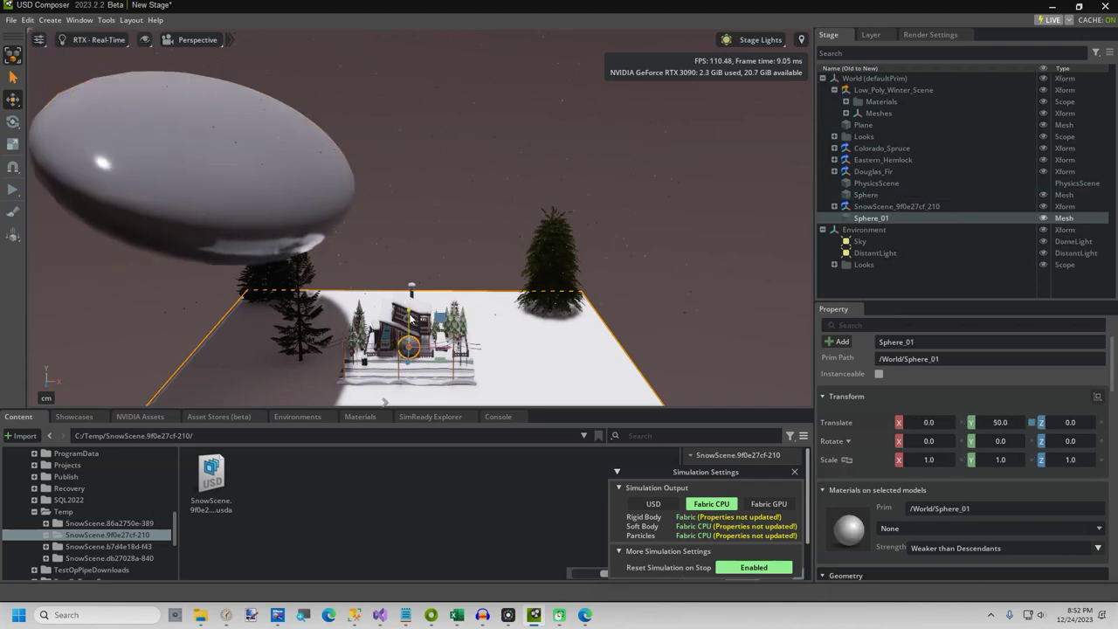
drag(411, 295, 268, 39)
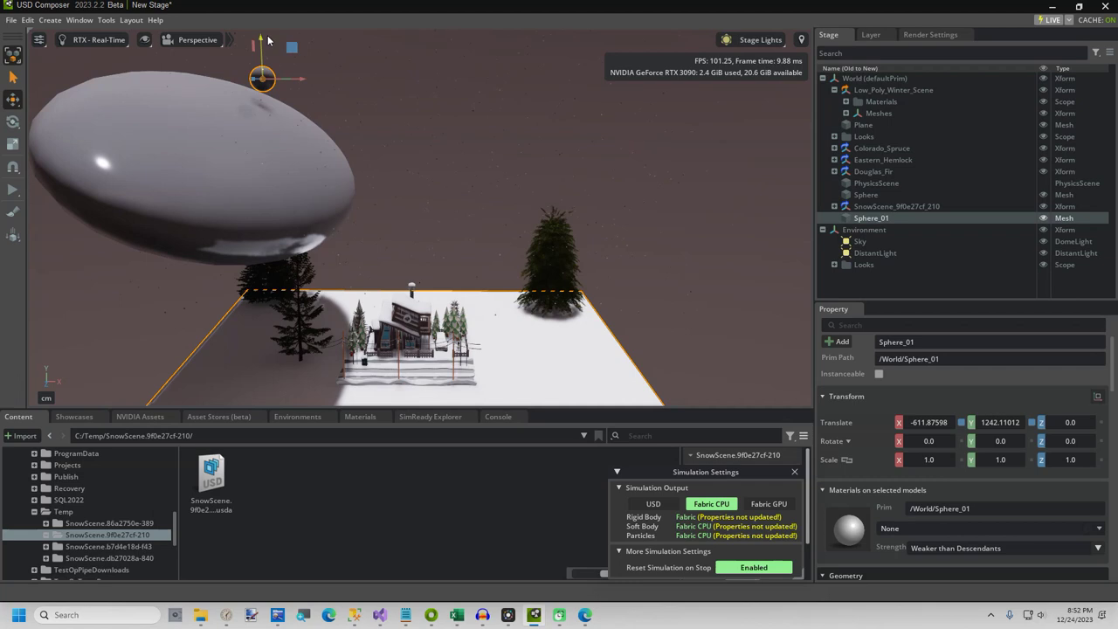
double_click(928, 423)
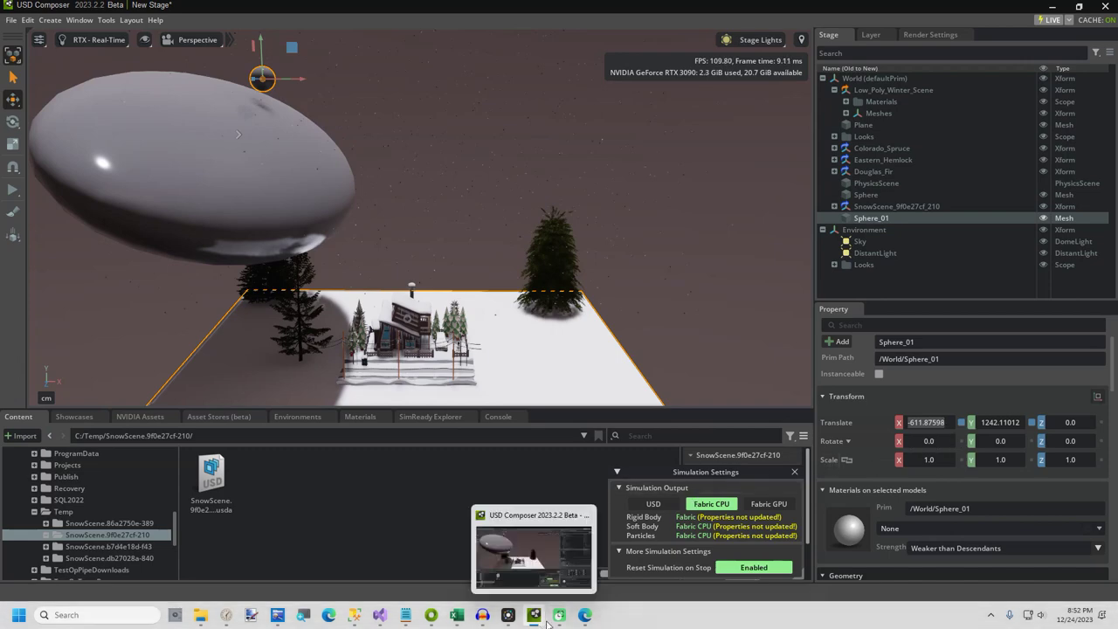
Set Snow Creator's Translate X range to -600 through -400 from the copied sphere position.
click(584, 617)
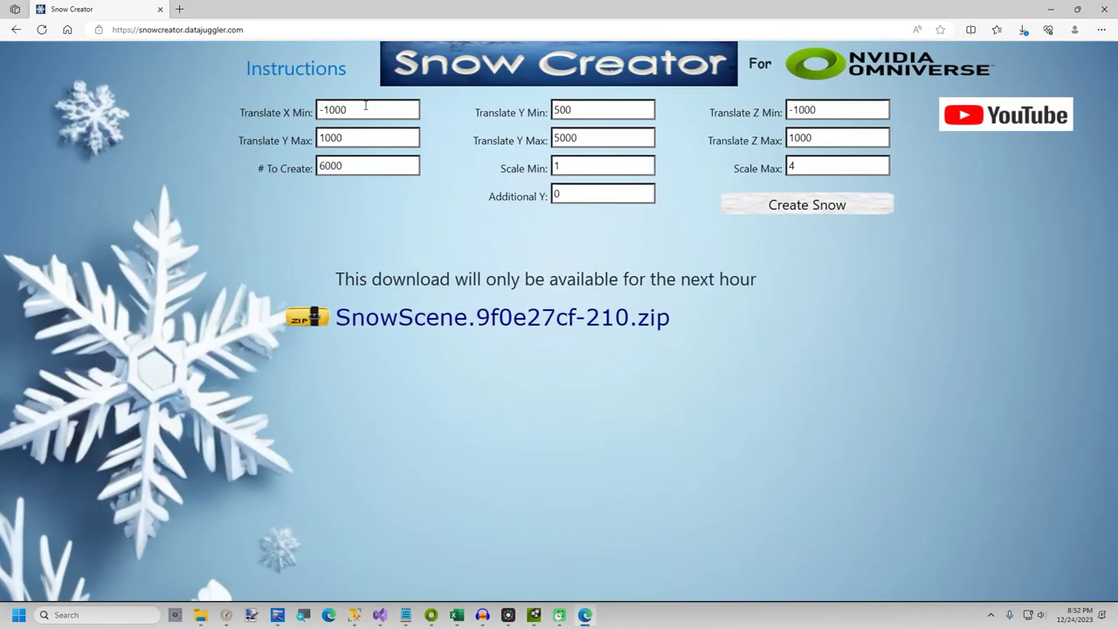
triple_click(365, 106)
text(-611.87558)
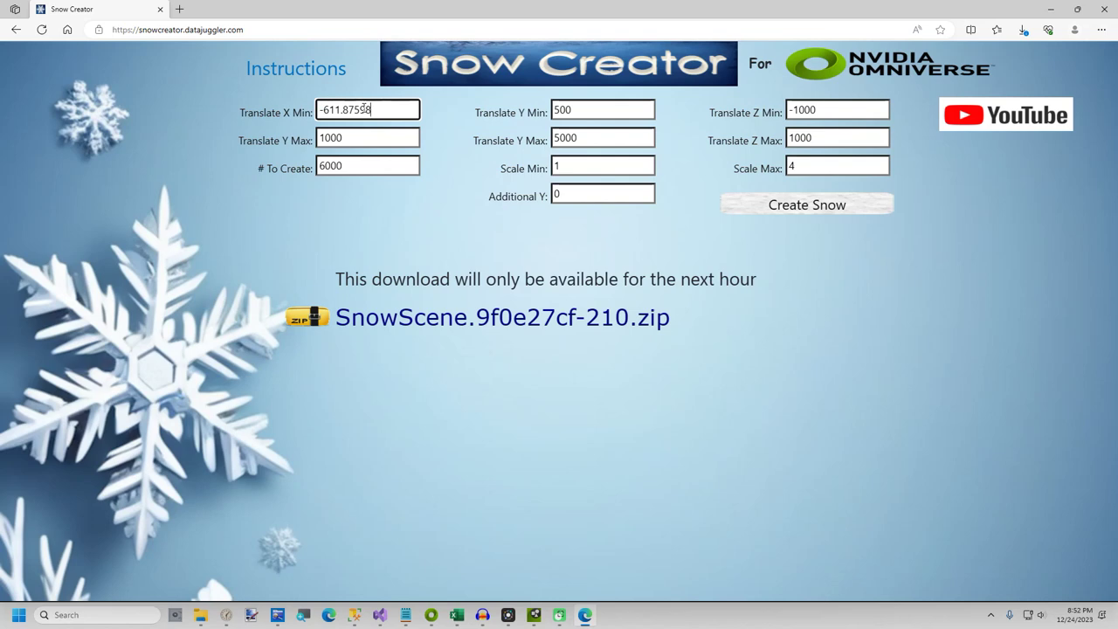
key(shift+End)
key(Delete)
key(Tab)
text(-)
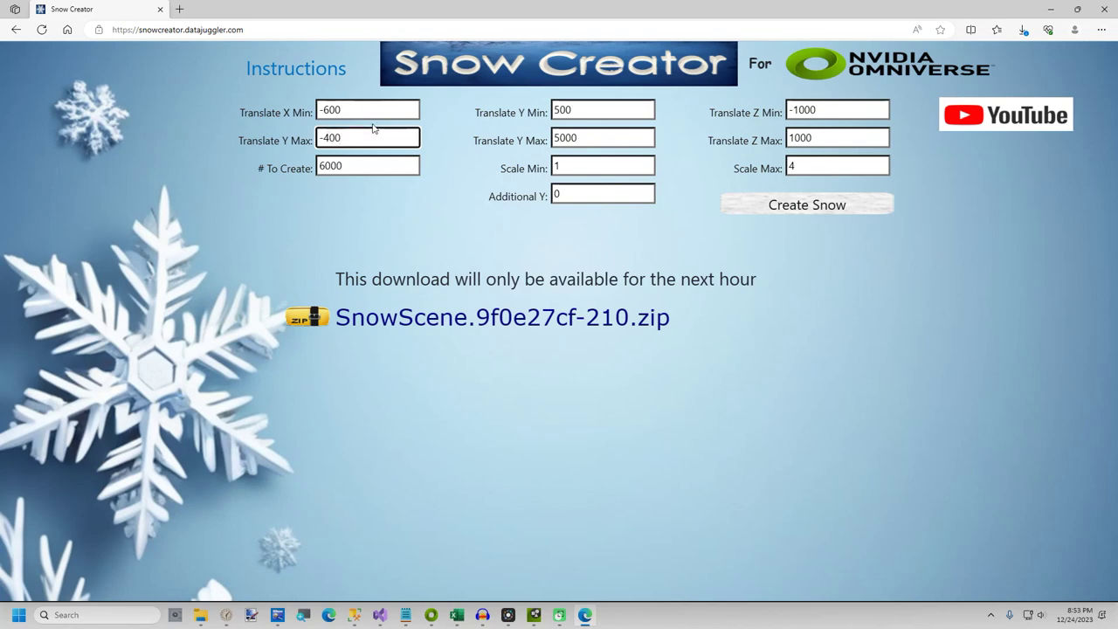
Set Translate Z Min to -300 and Translate Z Max to 300.
click(837, 107)
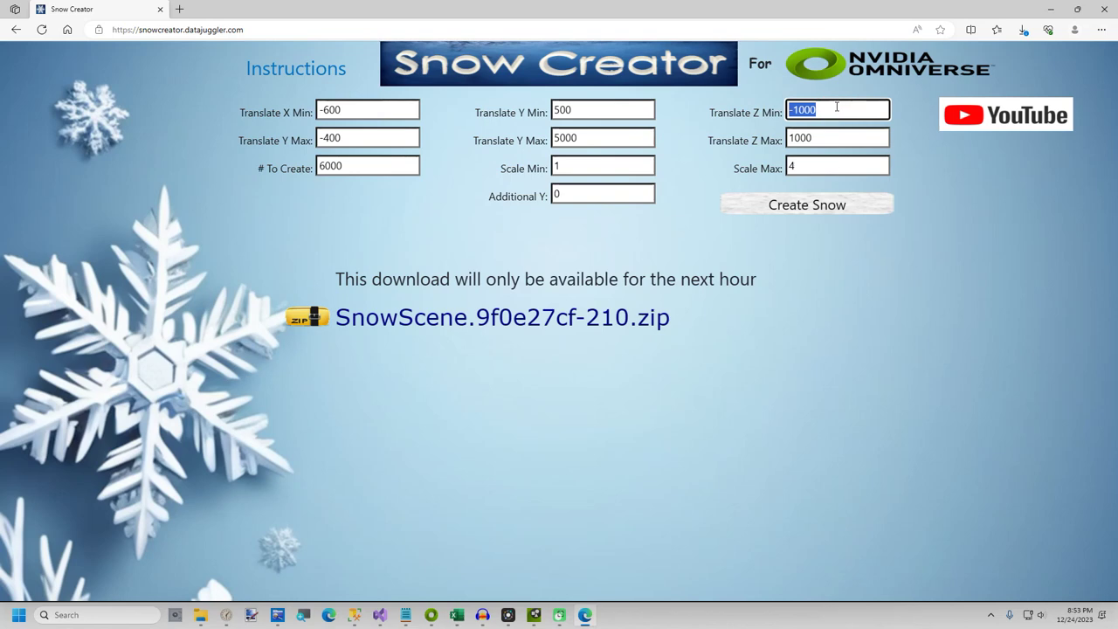
key(BackSpace)
text(-300)
key(Tab)
text(300)
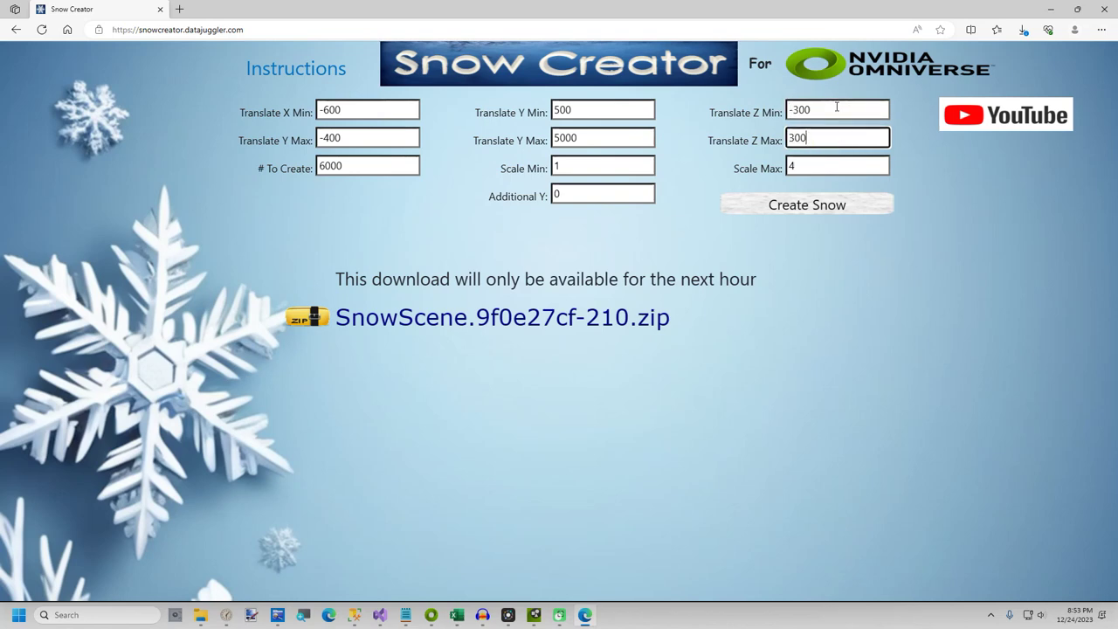
Set Additional Y to 1500 and Translate Y Max to 10000.
click(564, 194)
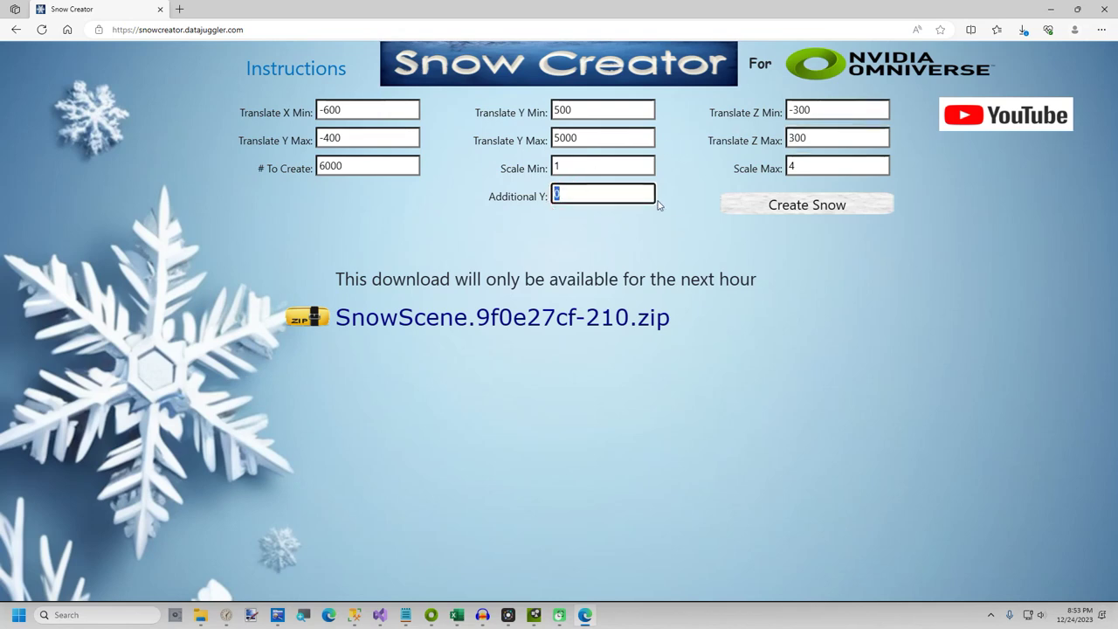
text(1500)
double_click(579, 193)
click(618, 138)
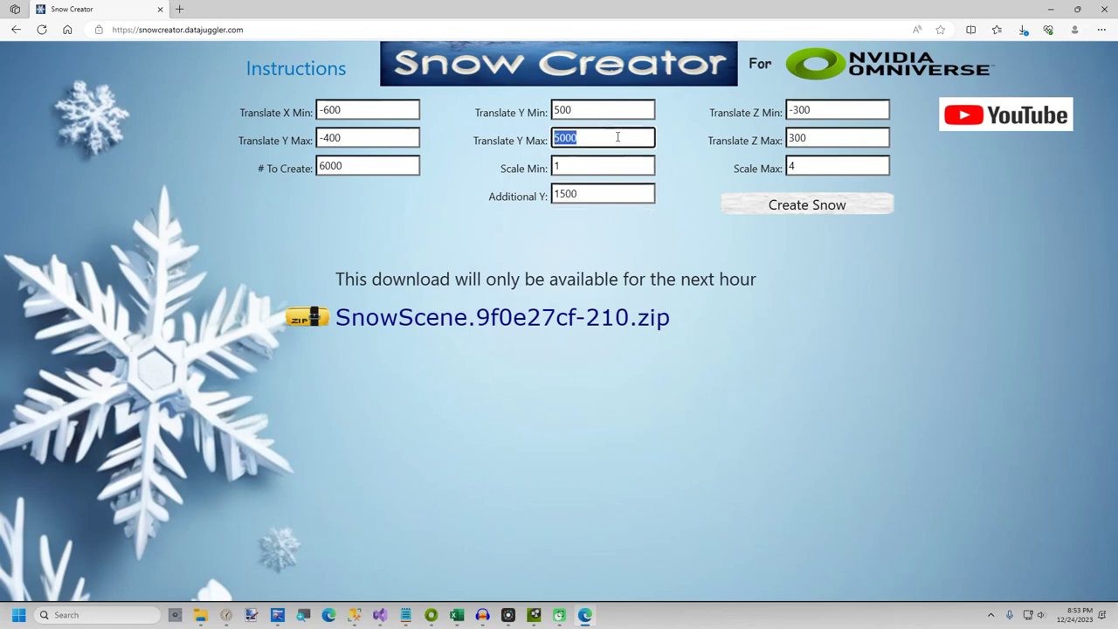
text(10000)
click(592, 231)
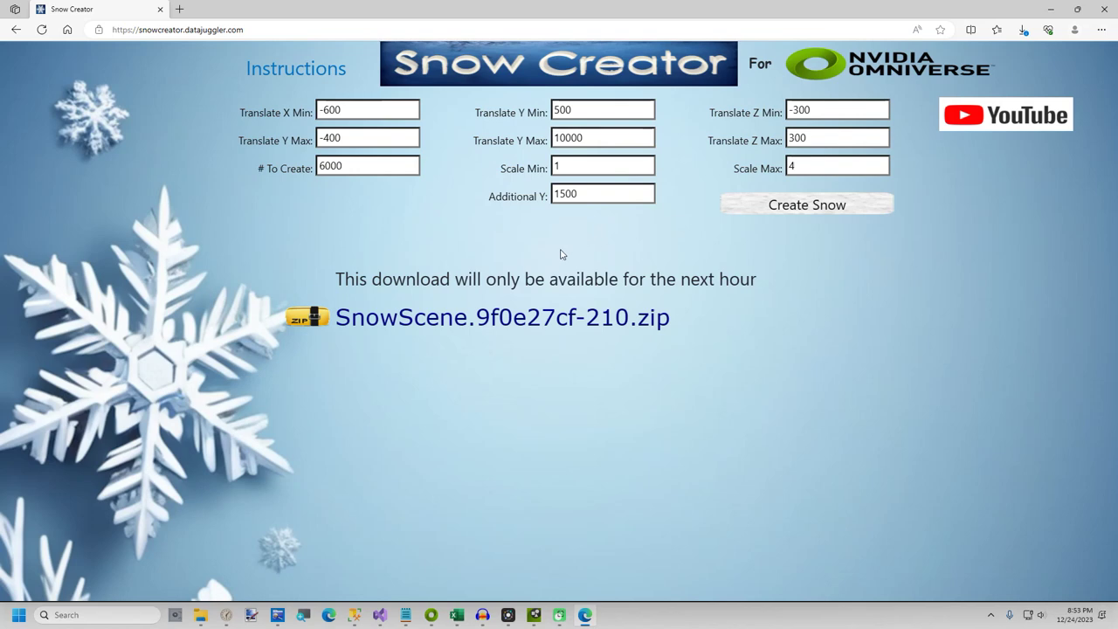
Generate the snow batch and save SnowScene.2b9db58a-341.zip.
click(754, 212)
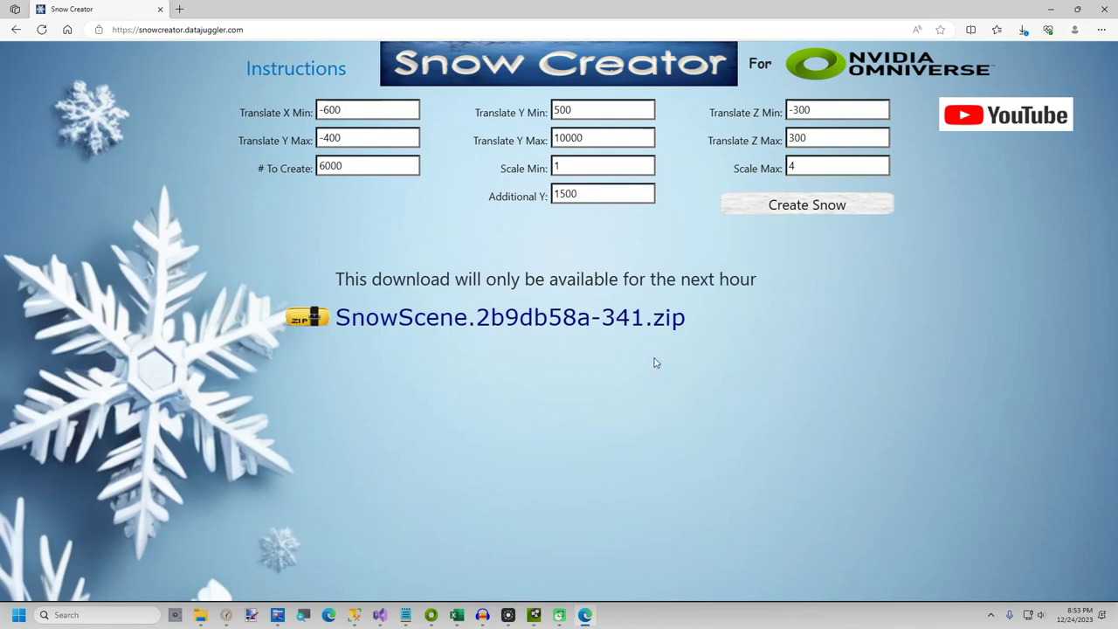
click(641, 317)
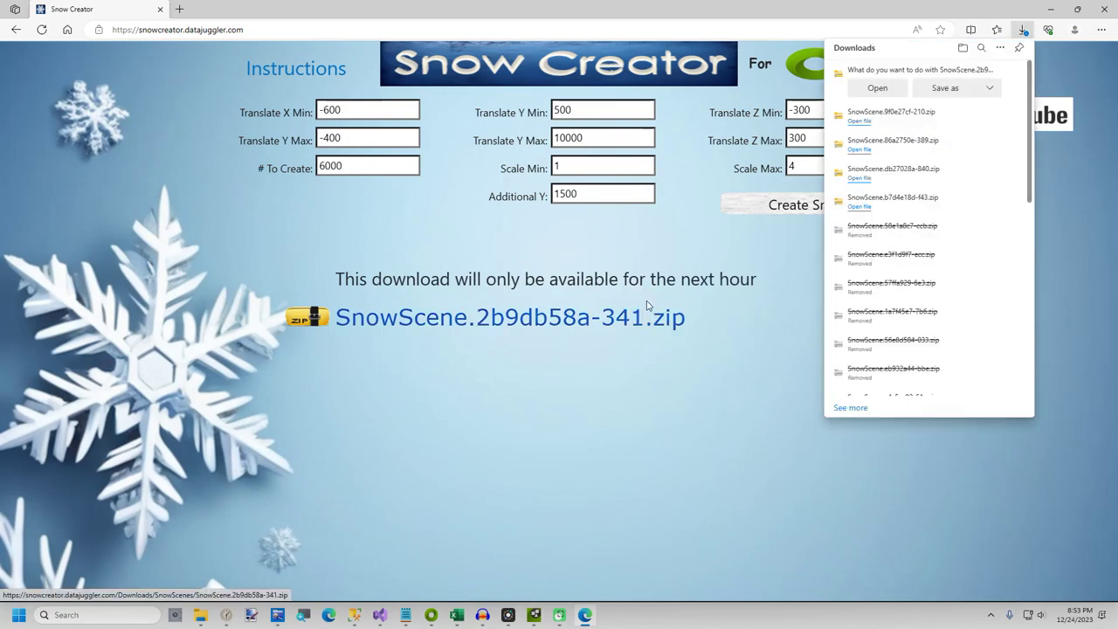
click(943, 87)
click(733, 581)
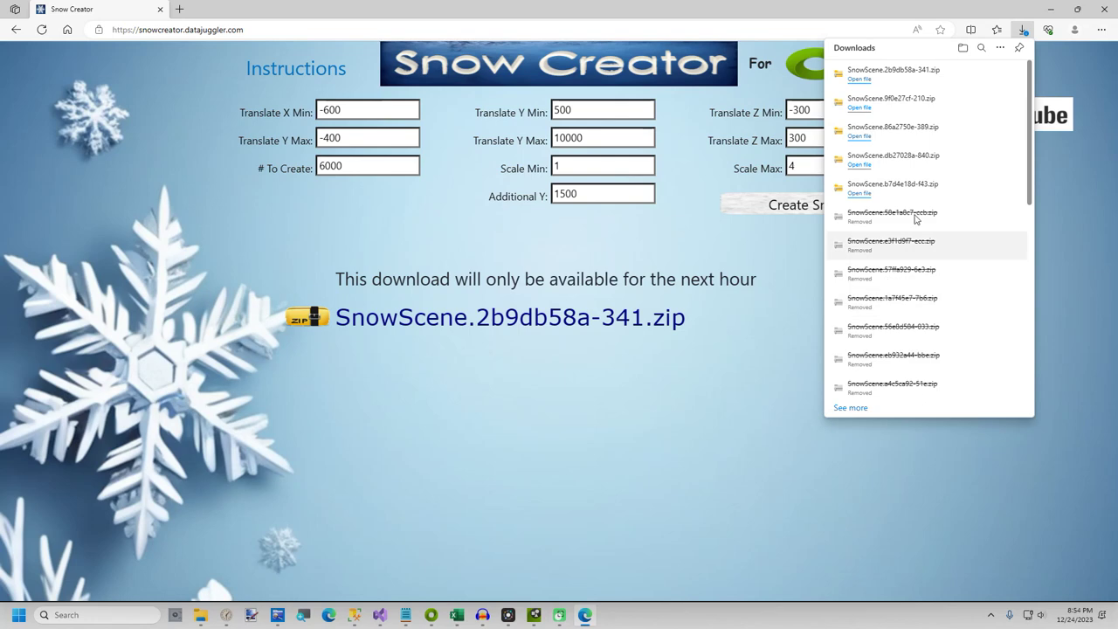
Extract the zip into C:\Temp\SnowScene.2b9db58a-341 and browse Temp in USD Composer.
click(974, 76)
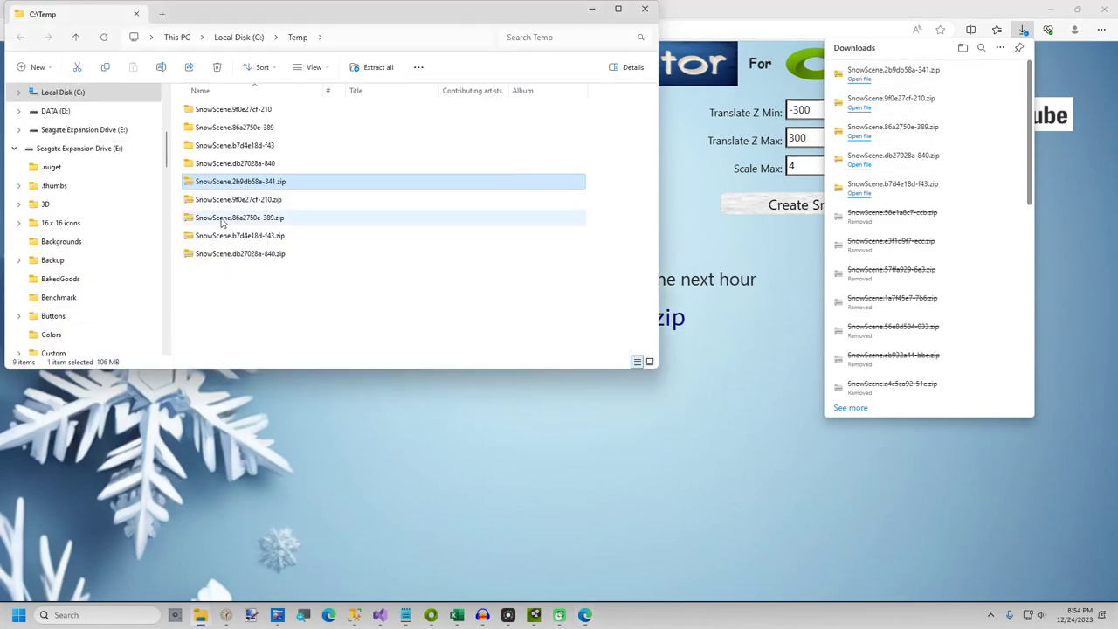
right_click(209, 183)
click(251, 273)
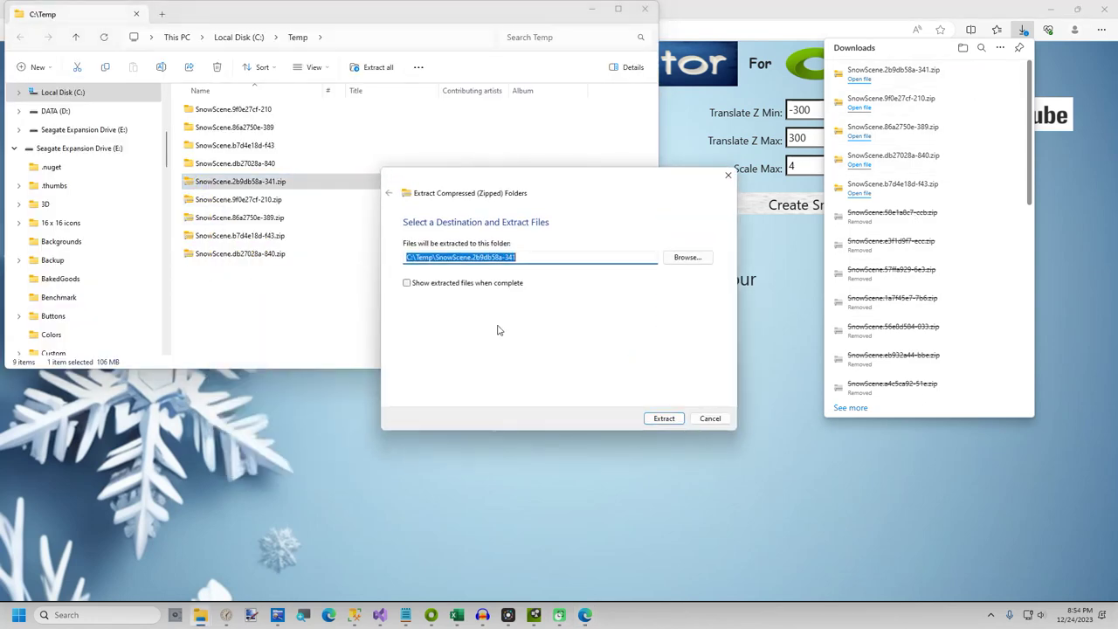
click(658, 420)
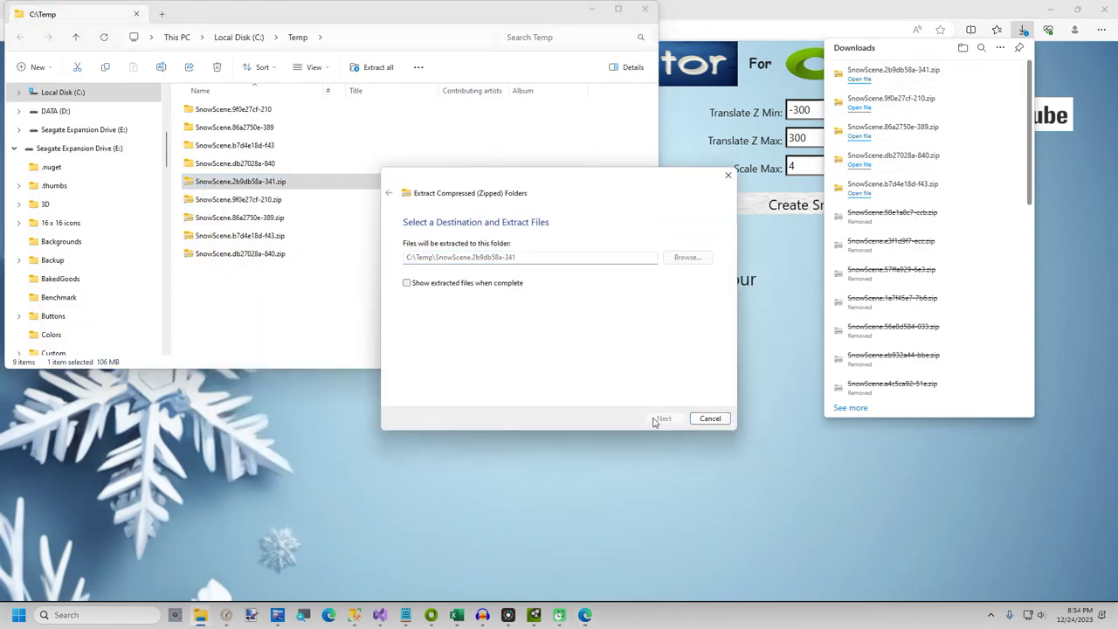
click(535, 615)
click(67, 511)
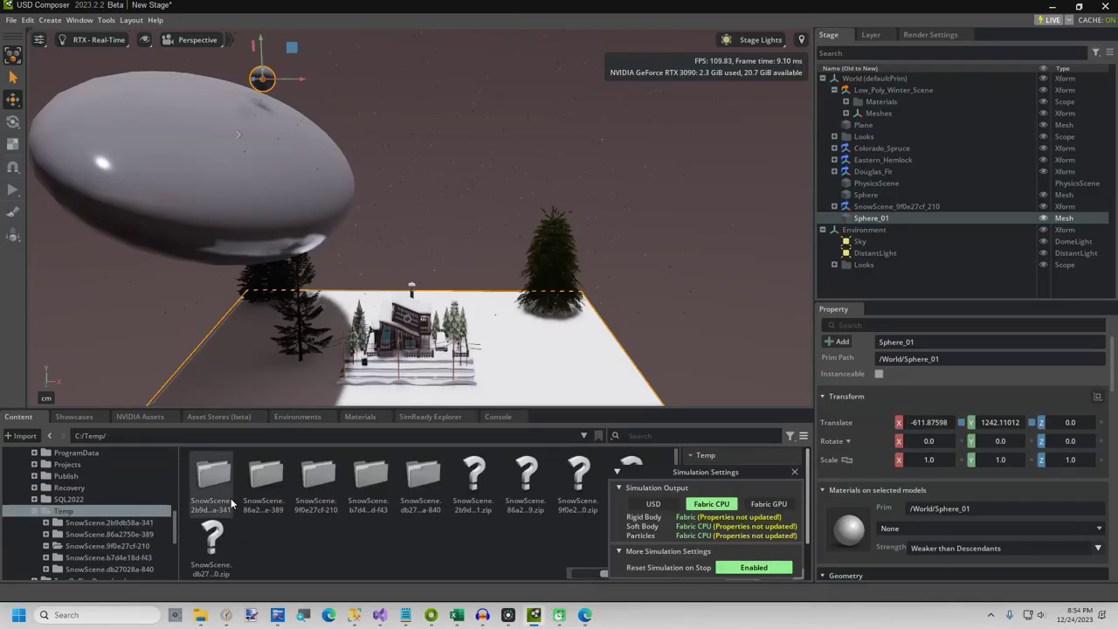
Drag the .usda from C:/Temp/SnowScene.2b9db58a-341 onto the Stage as SnowScene_2b9db58a_341.
double_click(213, 481)
drag(214, 498, 883, 284)
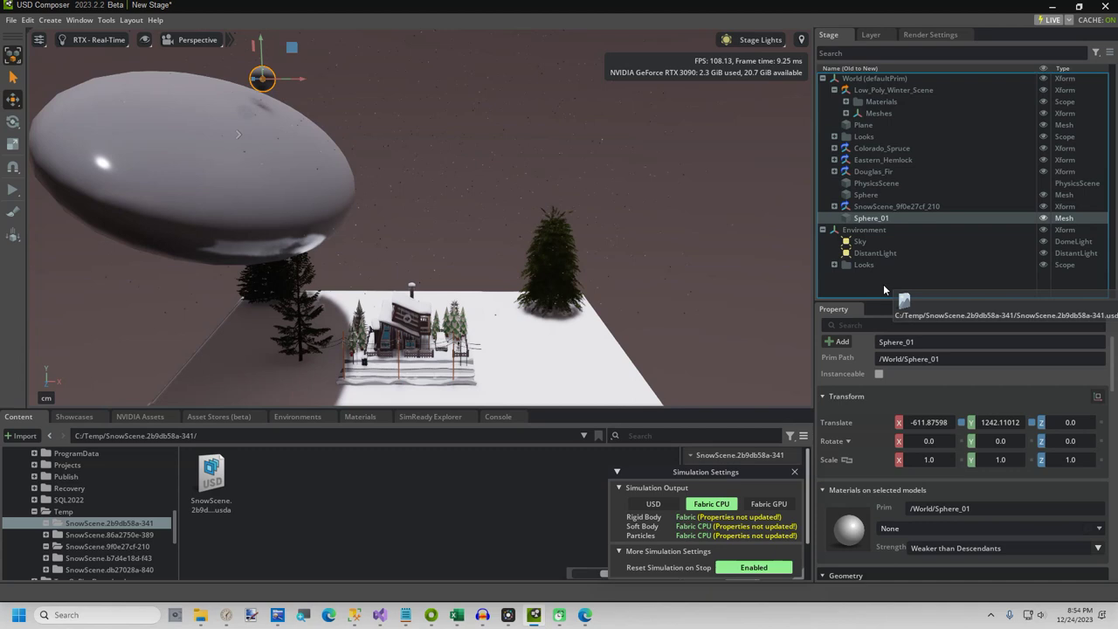
drag(883, 284, 883, 284)
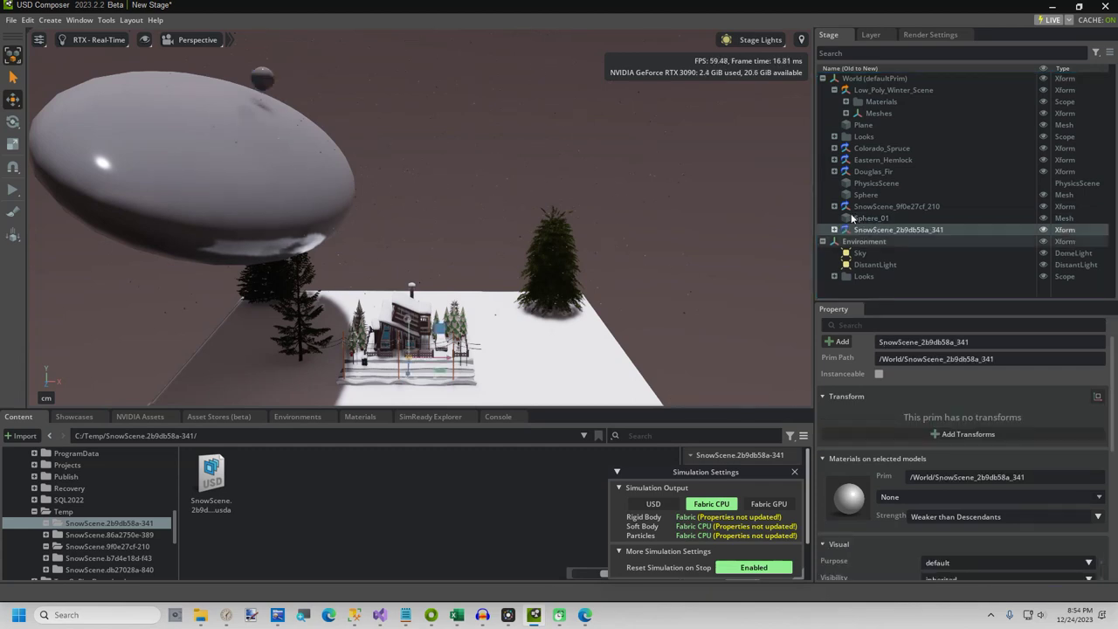
click(852, 138)
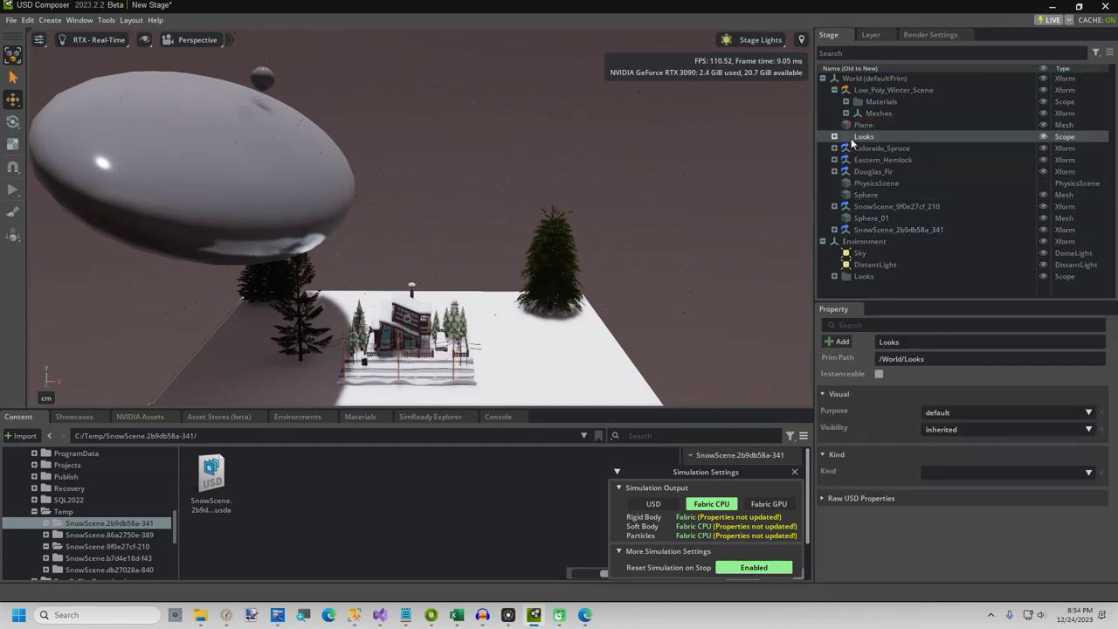
Select SnowScene_2b9db58a_341, view the falling snow from above, then stop the simulation.
click(895, 231)
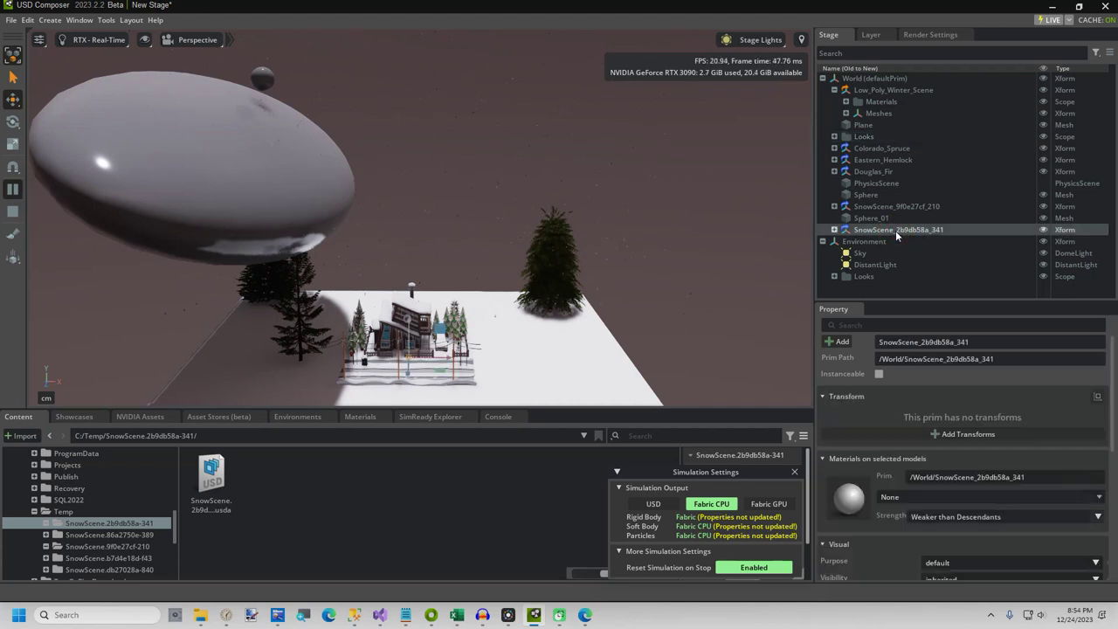
scroll(552, 347, up, 5)
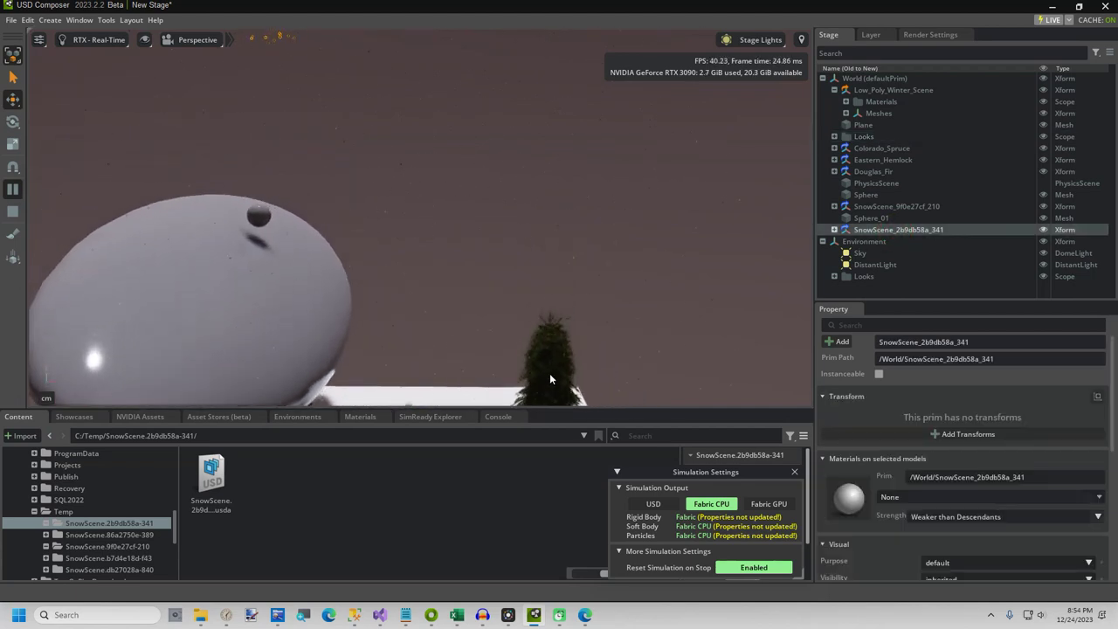
scroll(538, 354, down, 5)
alt+drag(538, 354, 514, 276)
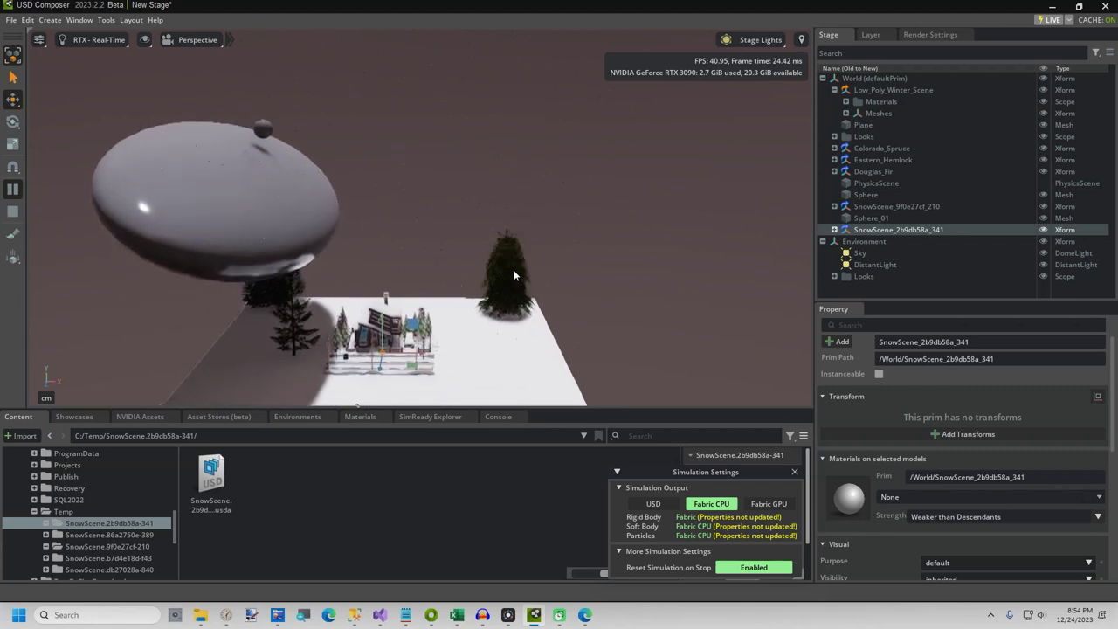
scroll(514, 275, up, 8)
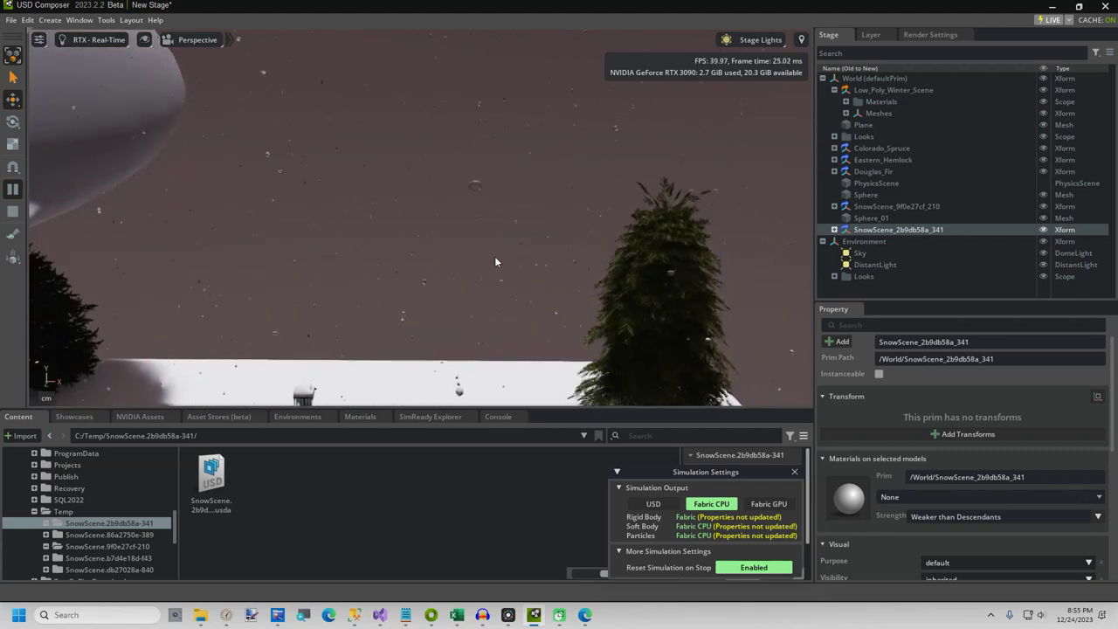
scroll(494, 256, down, 5)
alt+drag(494, 255, 501, 266)
scroll(515, 289, up, 3)
scroll(524, 311, down, 4)
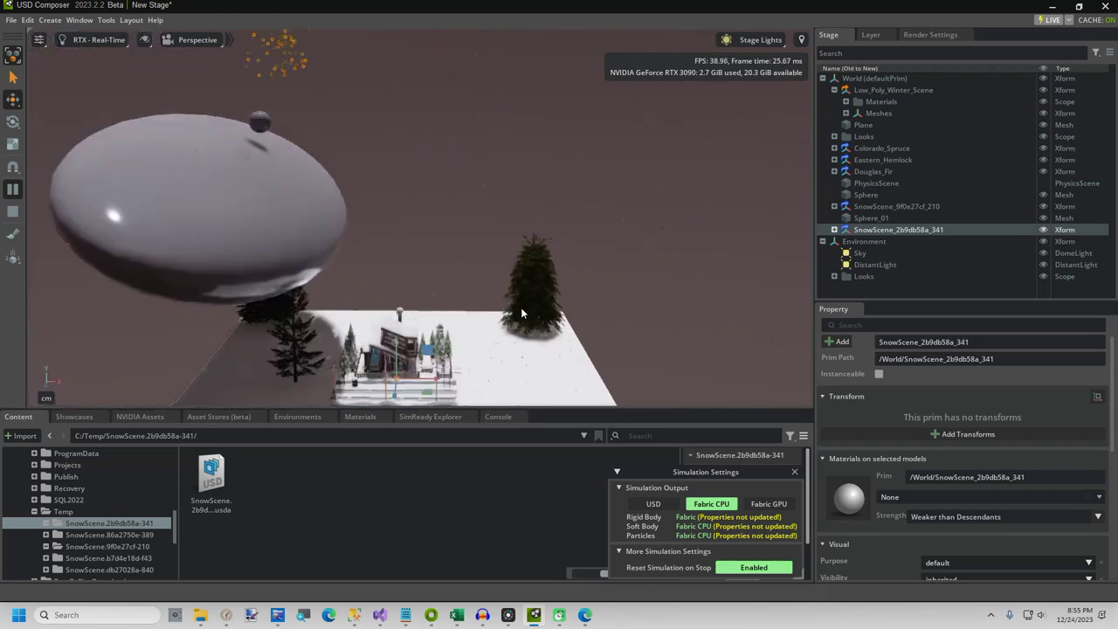
click(10, 212)
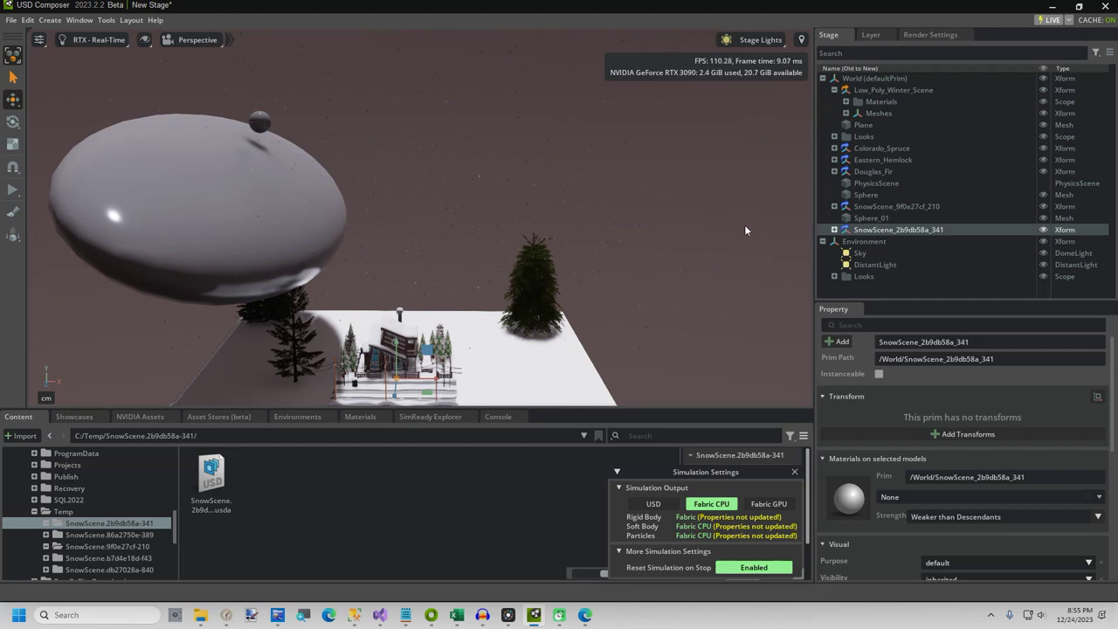
Return to Snow Creator in Edge and close the Google tab.
mouse_move(409, 619)
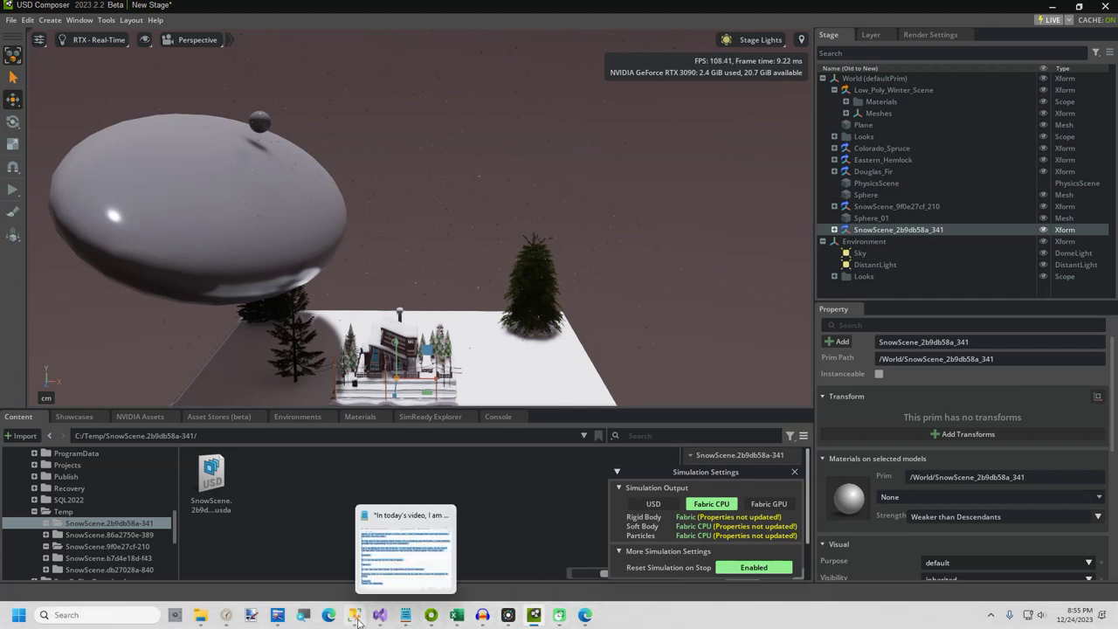
click(406, 524)
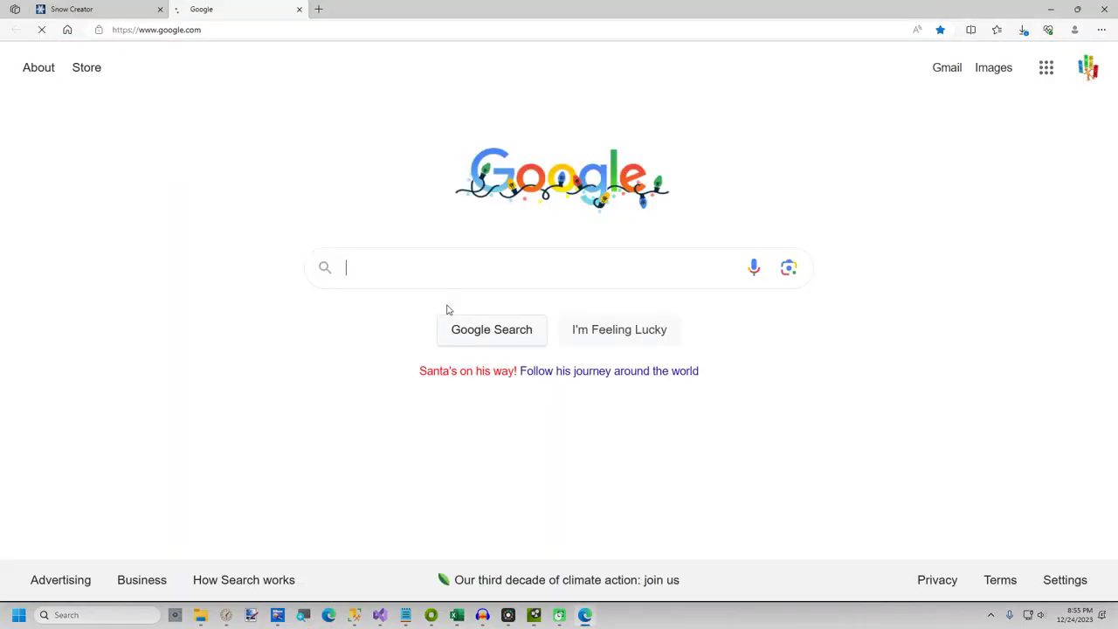
click(299, 9)
Set both horizontal Translate ranges to -1000 to 1000.
triple_click(368, 112)
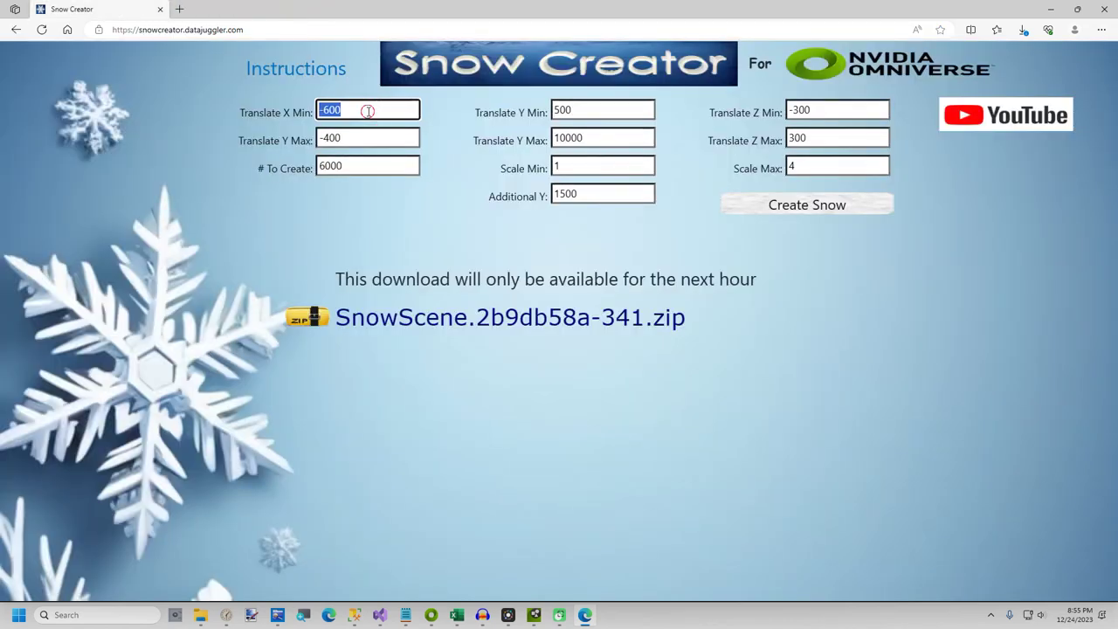
text(-1000)
key(Tab)
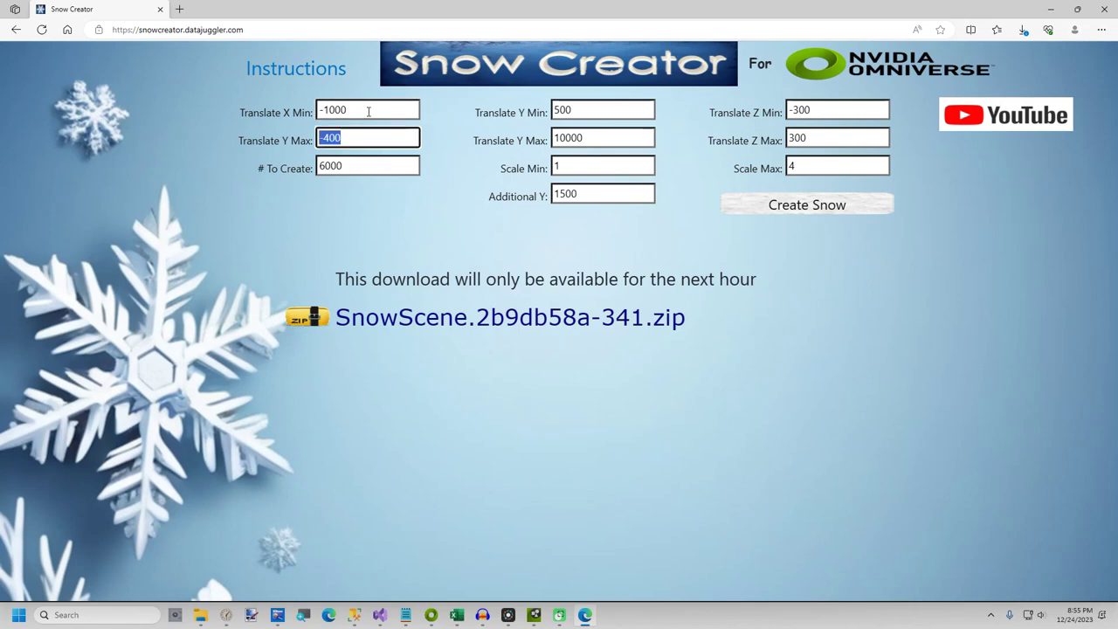
text(1000)
triple_click(826, 108)
text(-1)
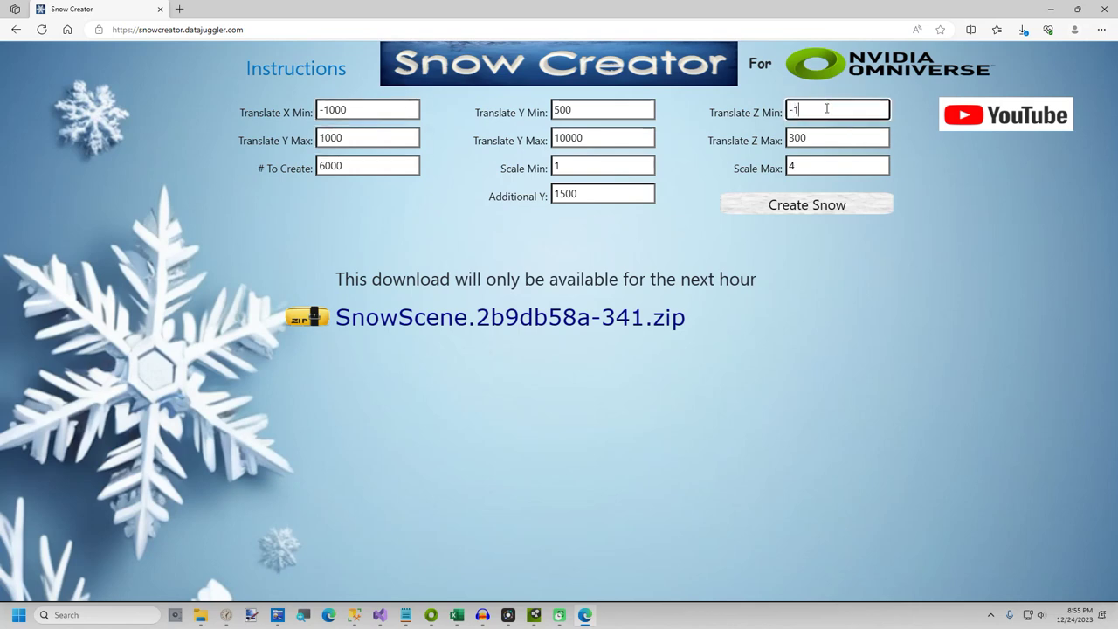
text(000)
key(Tab)
text(1000)
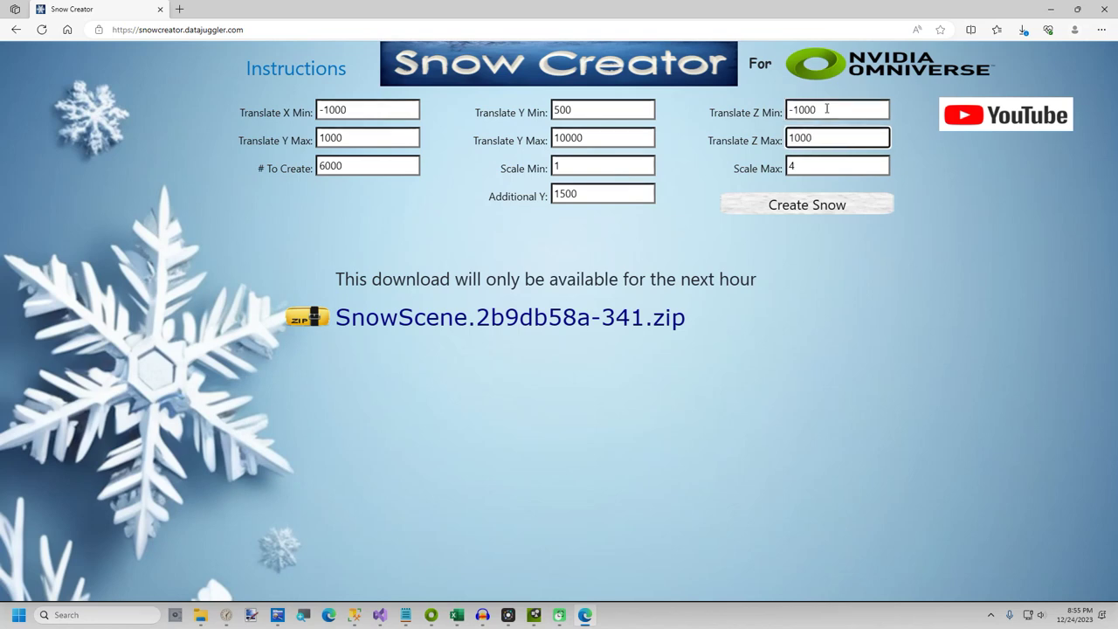
Set Additional Y to 3500 and create the snow batch.
double_click(605, 196)
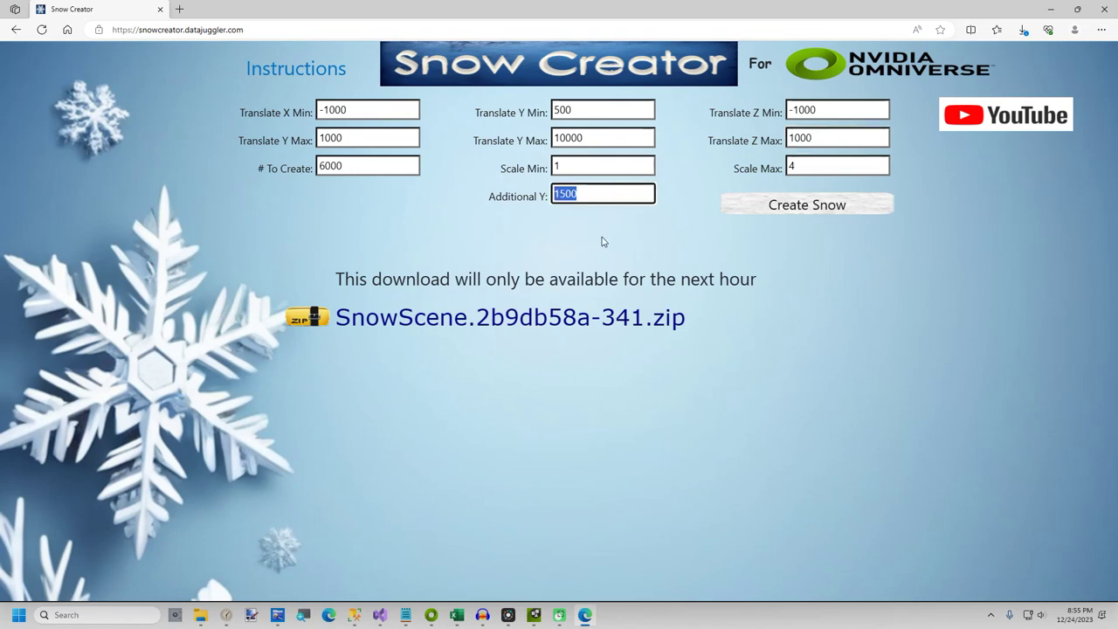
text(3500)
click(791, 205)
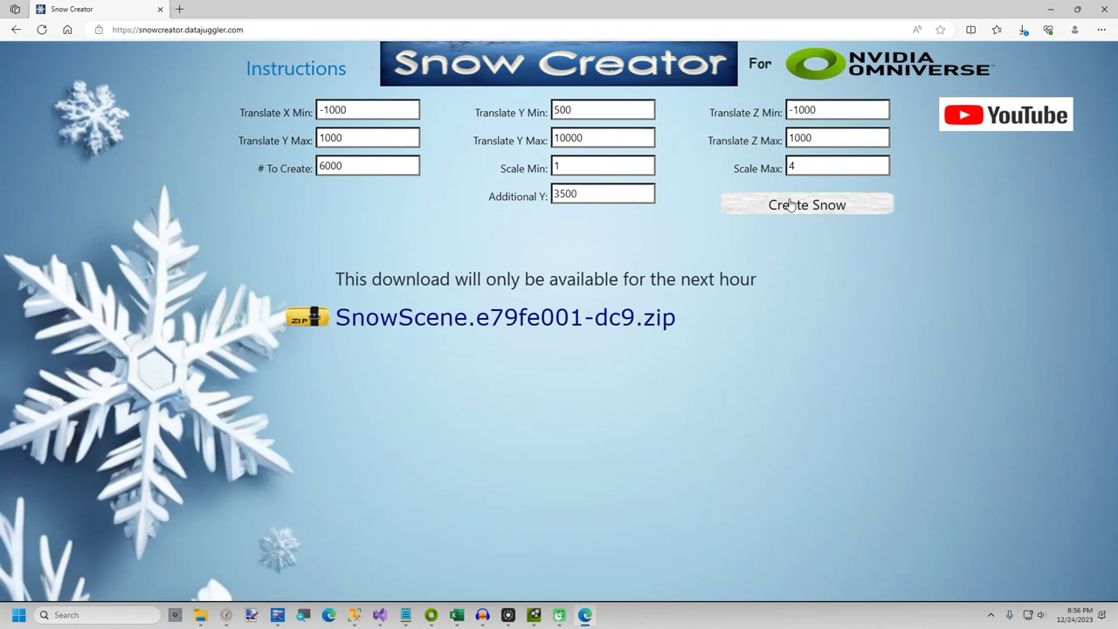
Save SnowScene.e79fe001-dc9.zip into C:\Temp.
click(539, 316)
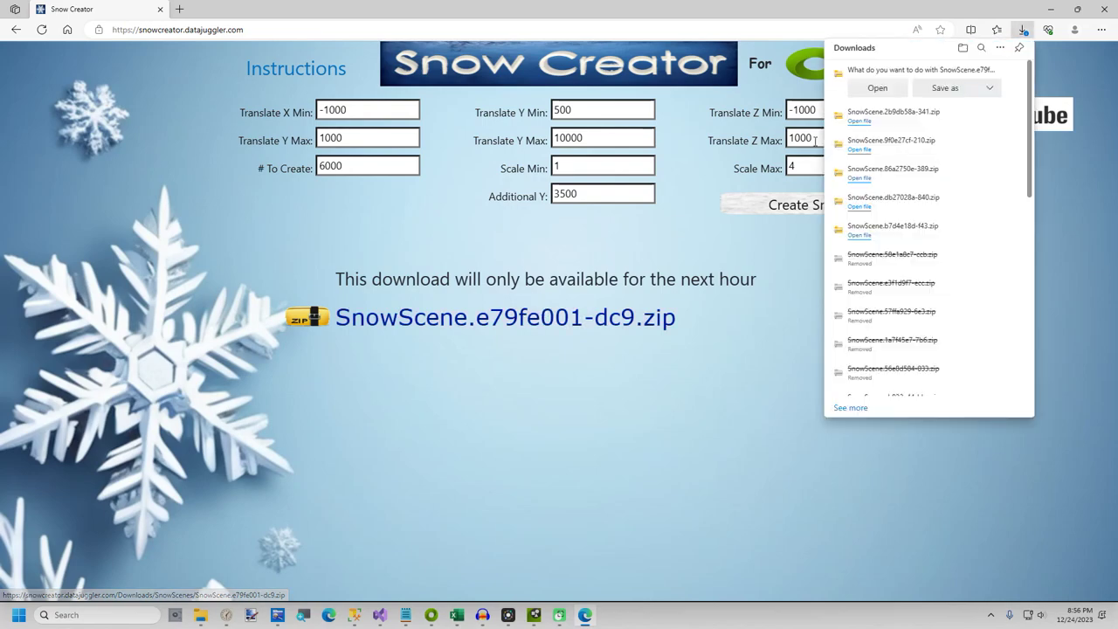
click(917, 91)
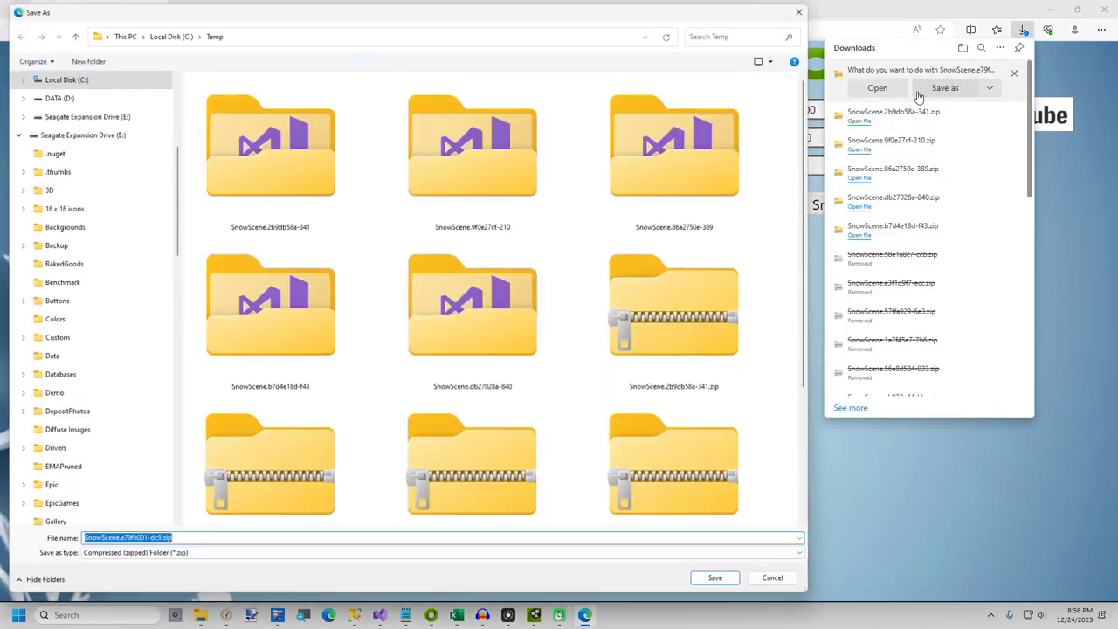
click(715, 577)
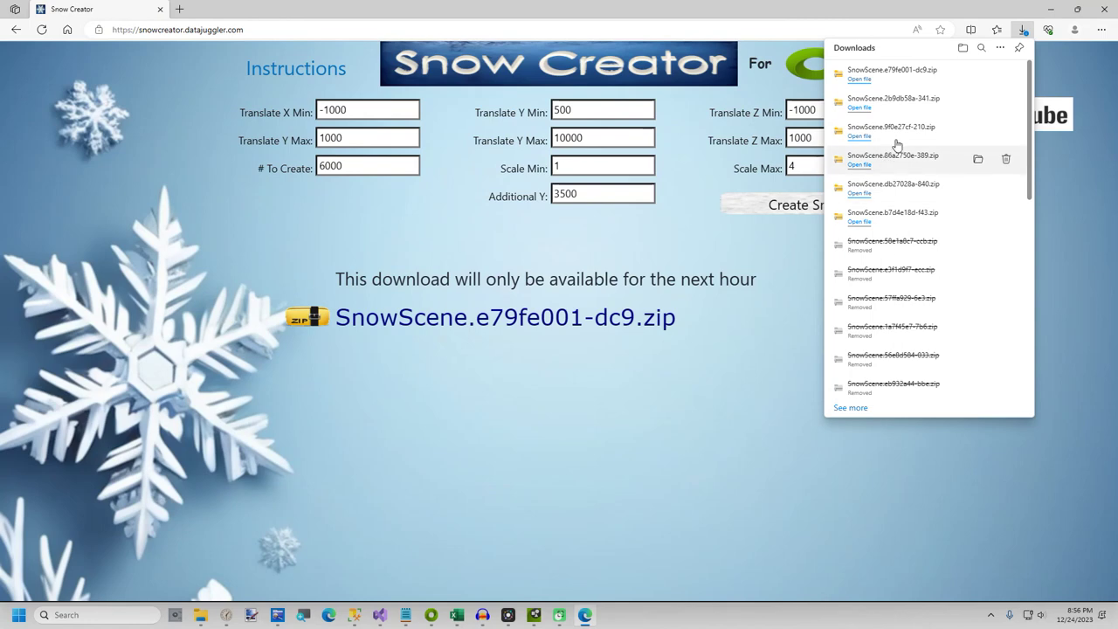
Extract the zip from its folder into its own SnowScene.e79fe001-dc9 folder.
click(978, 72)
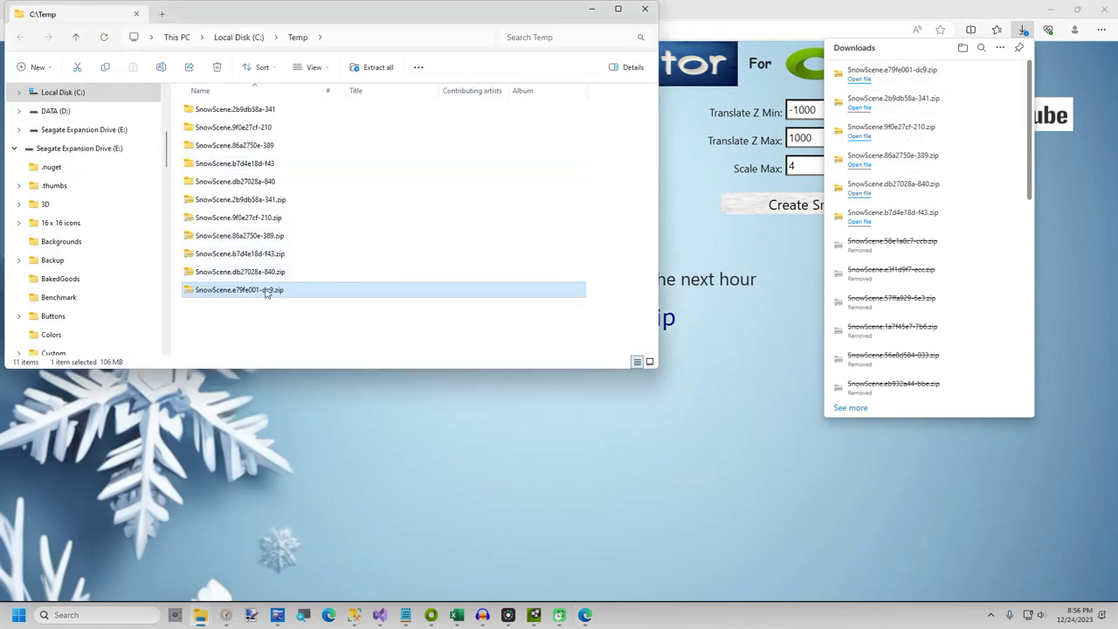
right_click(267, 293)
click(313, 384)
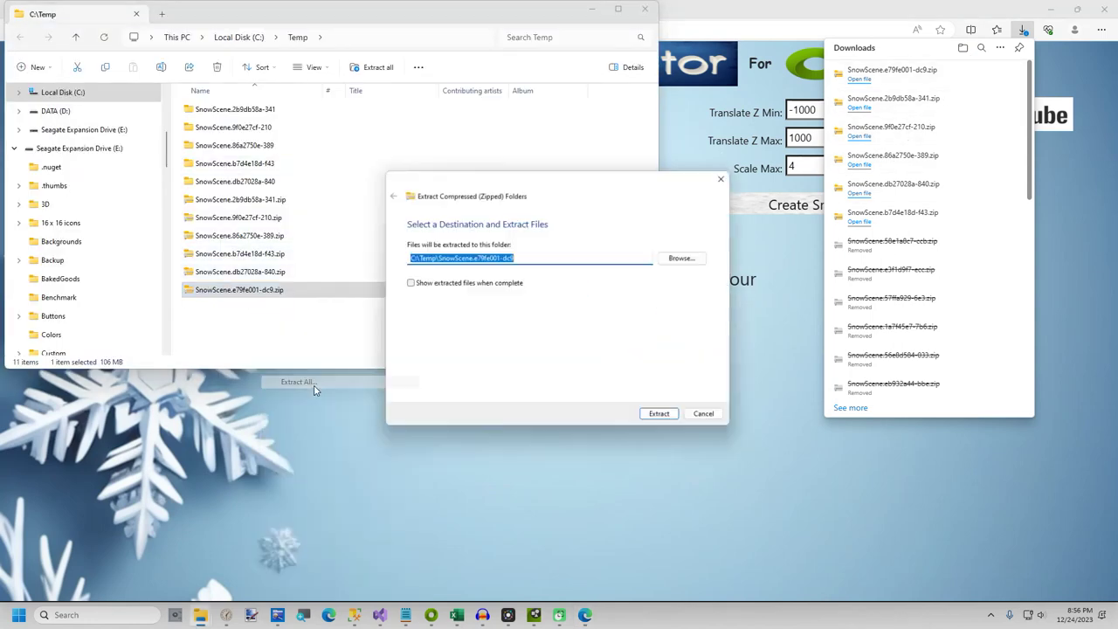
click(659, 415)
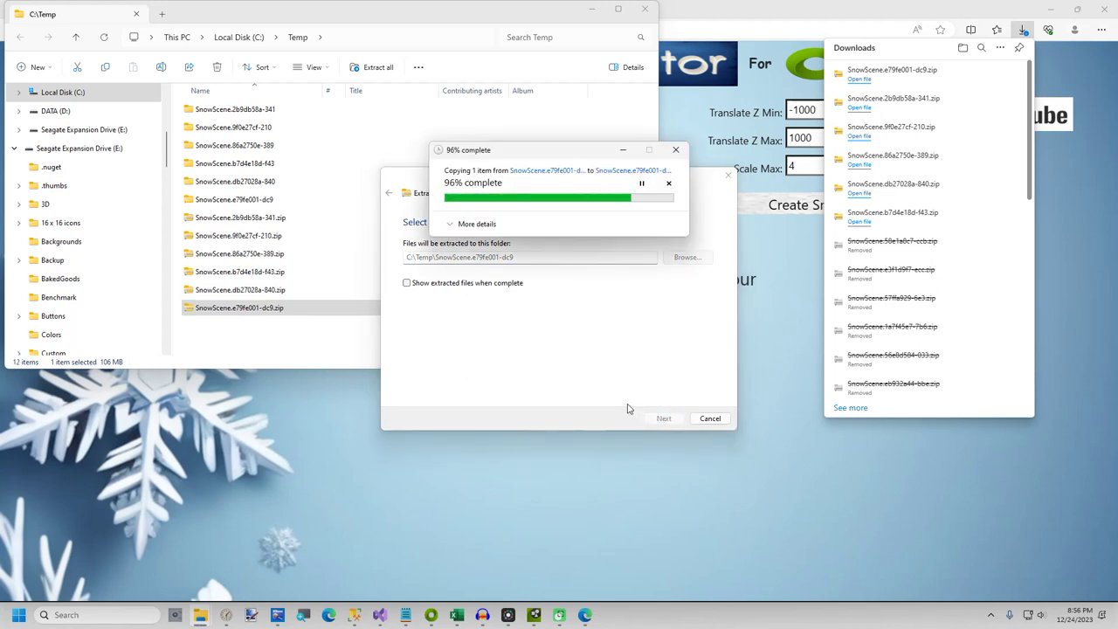
Open C:/Temp/SnowScene.e79fe001-dc9 in USD Composer's Content browser.
click(534, 615)
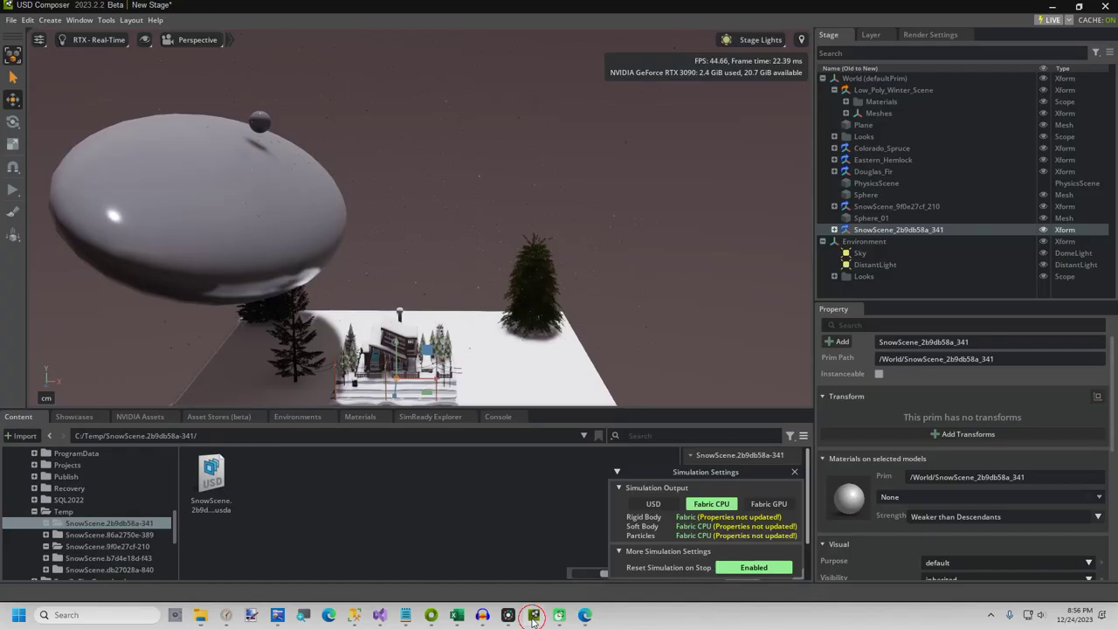
click(76, 509)
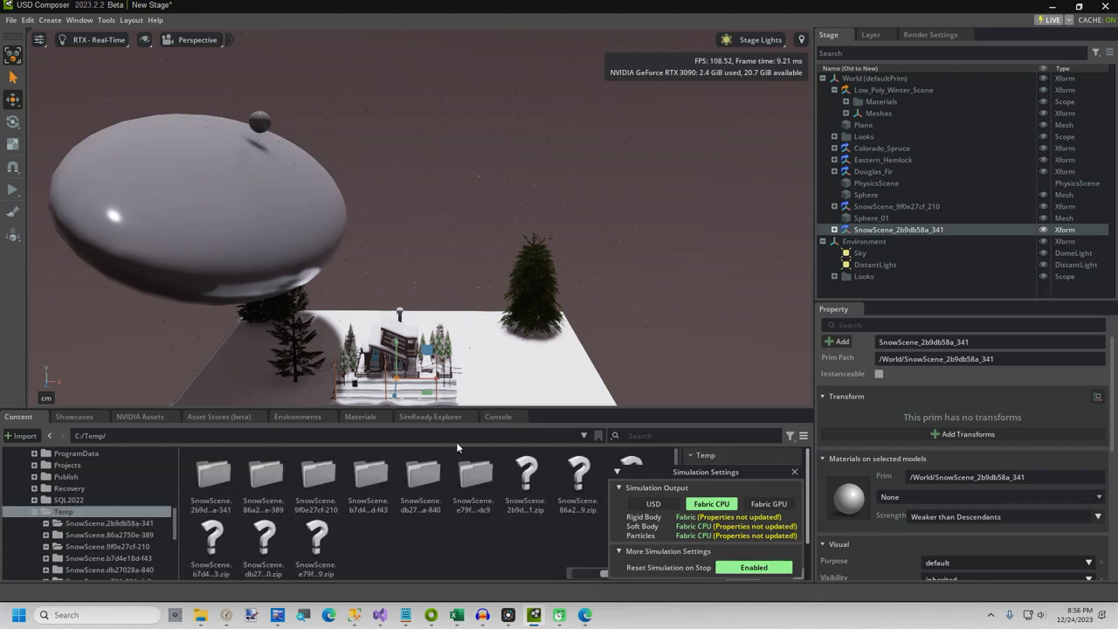
double_click(490, 512)
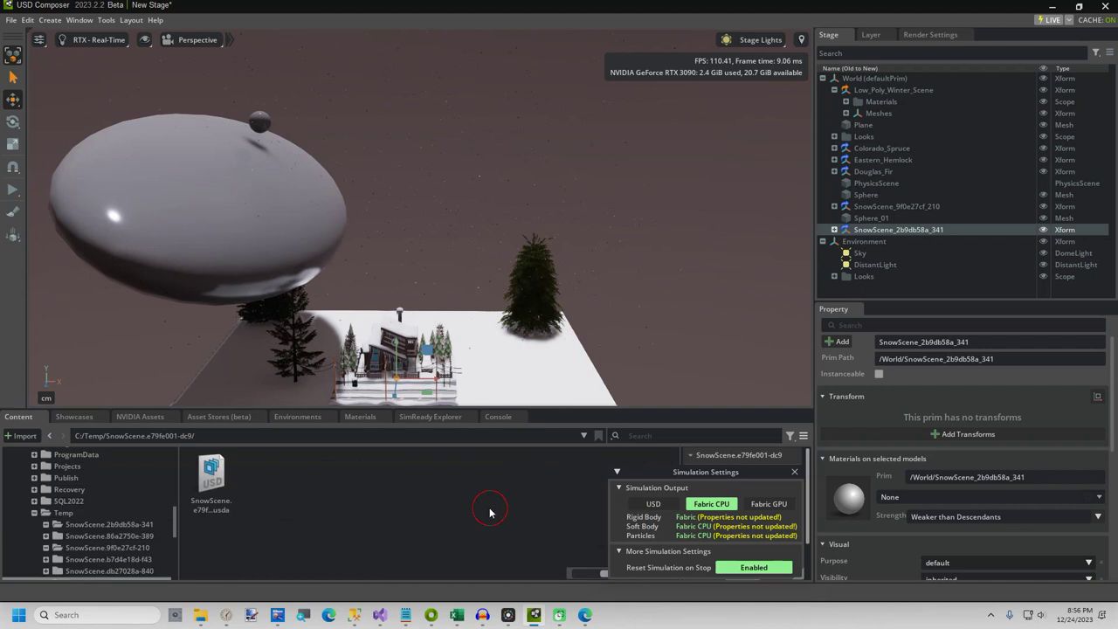
Drag the .usda file onto the Stage panel, orbit the view, and select the Sphere collider.
drag(211, 475, 858, 297)
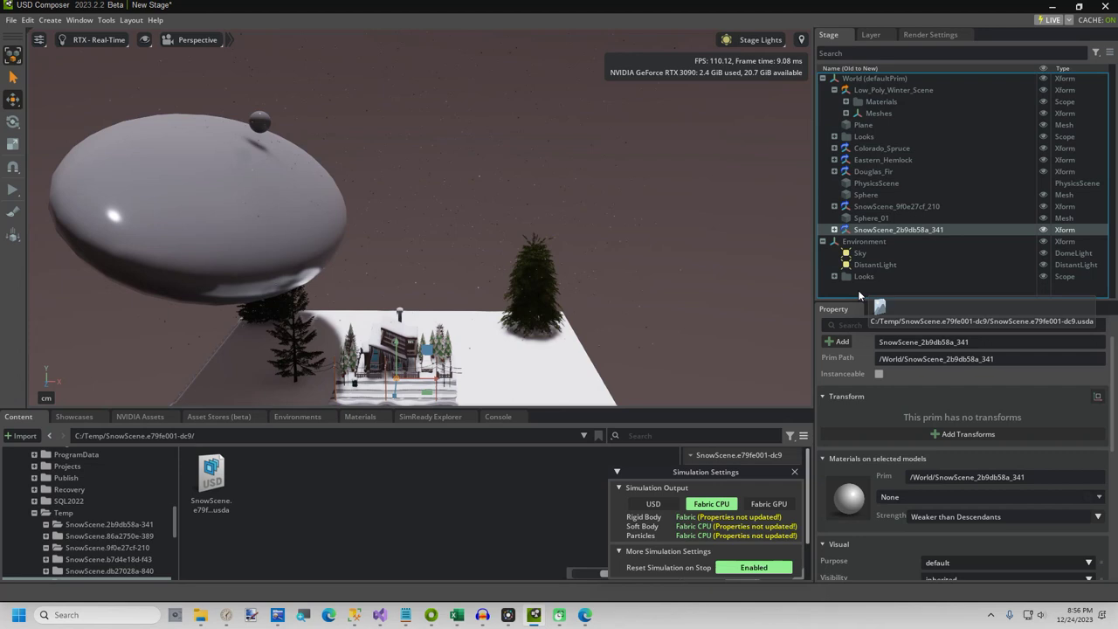
drag(858, 295, 297, 143)
drag(254, 149, 248, 153)
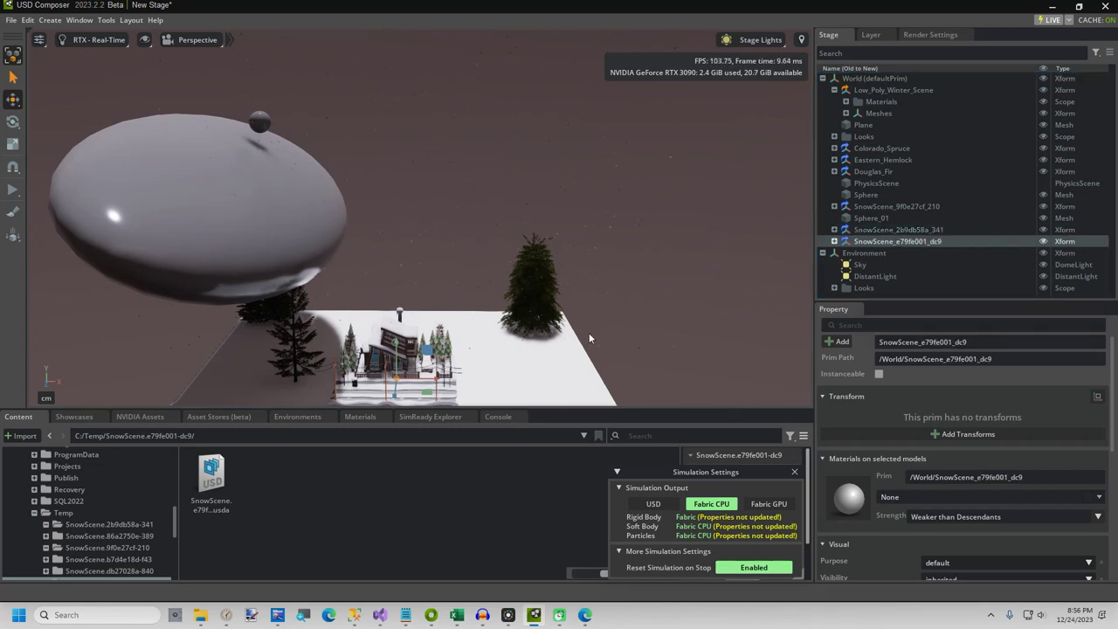
alt+drag(591, 342, 622, 264)
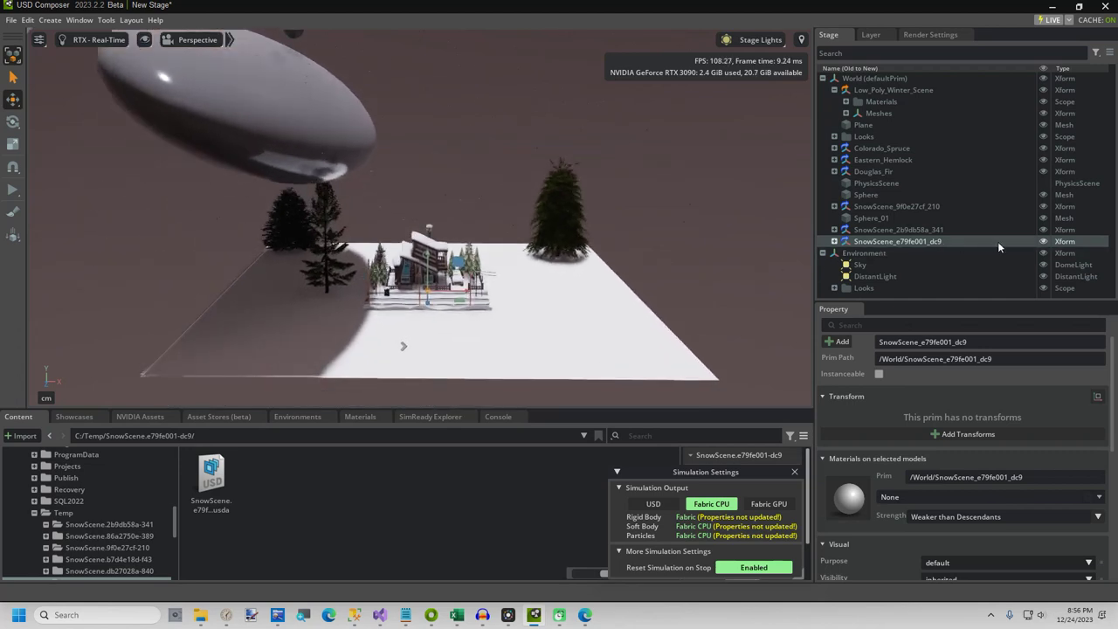
click(336, 121)
Hide Sphere and Sphere_01 with their eye icons and frame the cabin with F.
click(1043, 194)
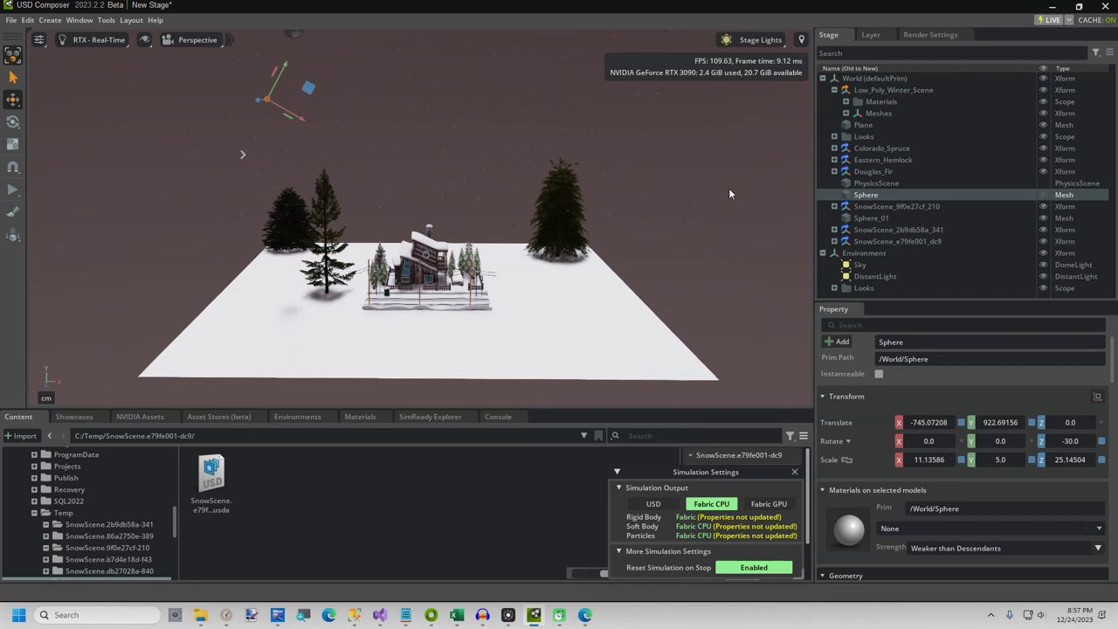
click(874, 219)
click(1042, 220)
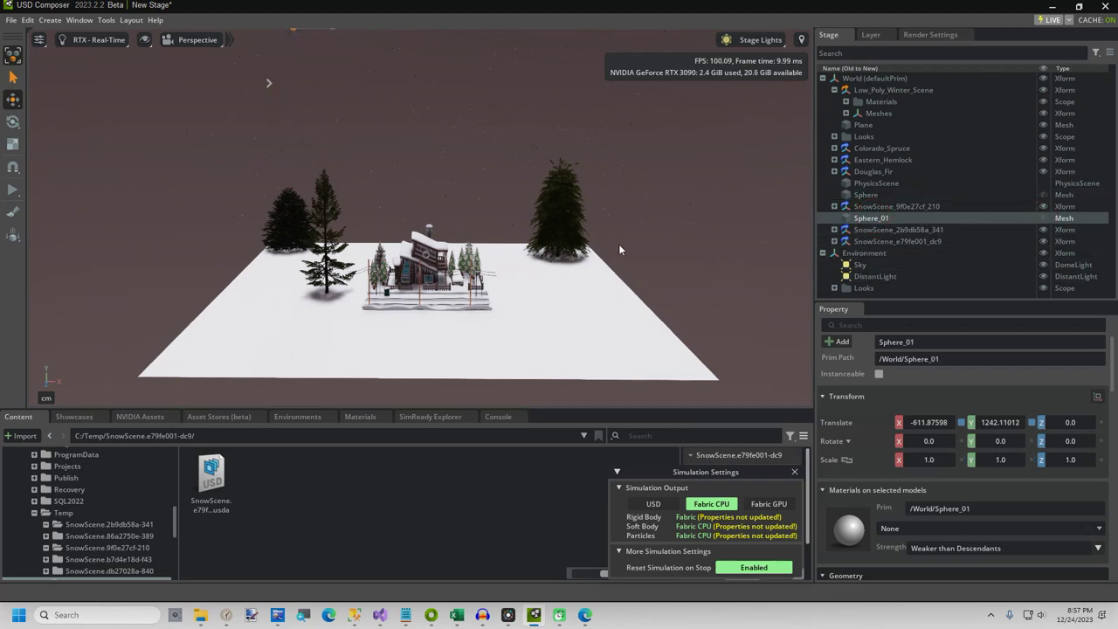
scroll(618, 243, up, 6)
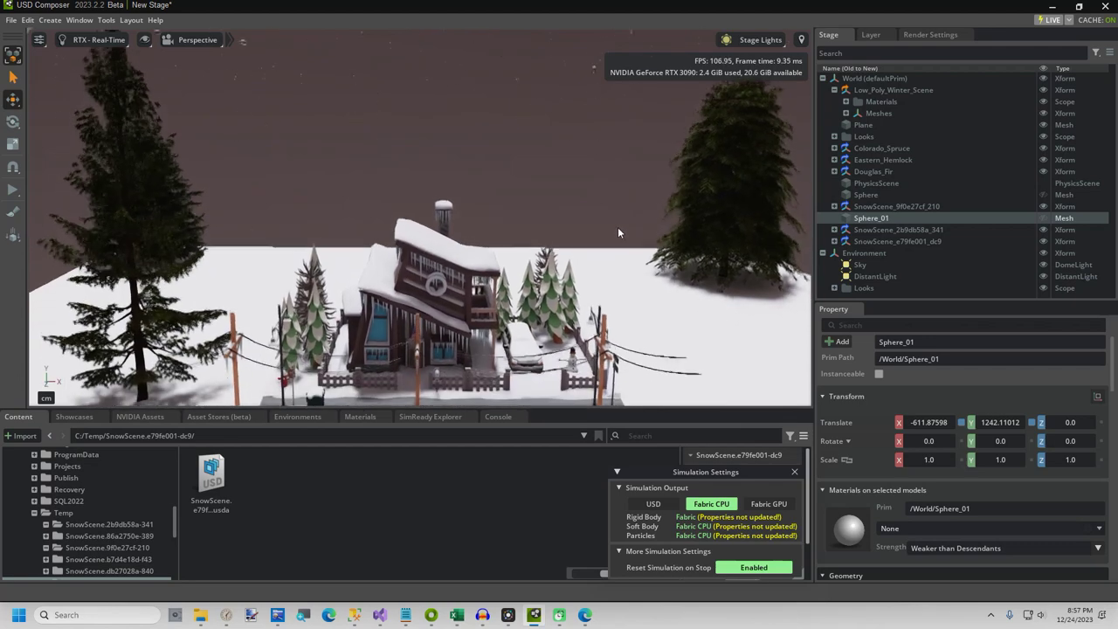
key(f)
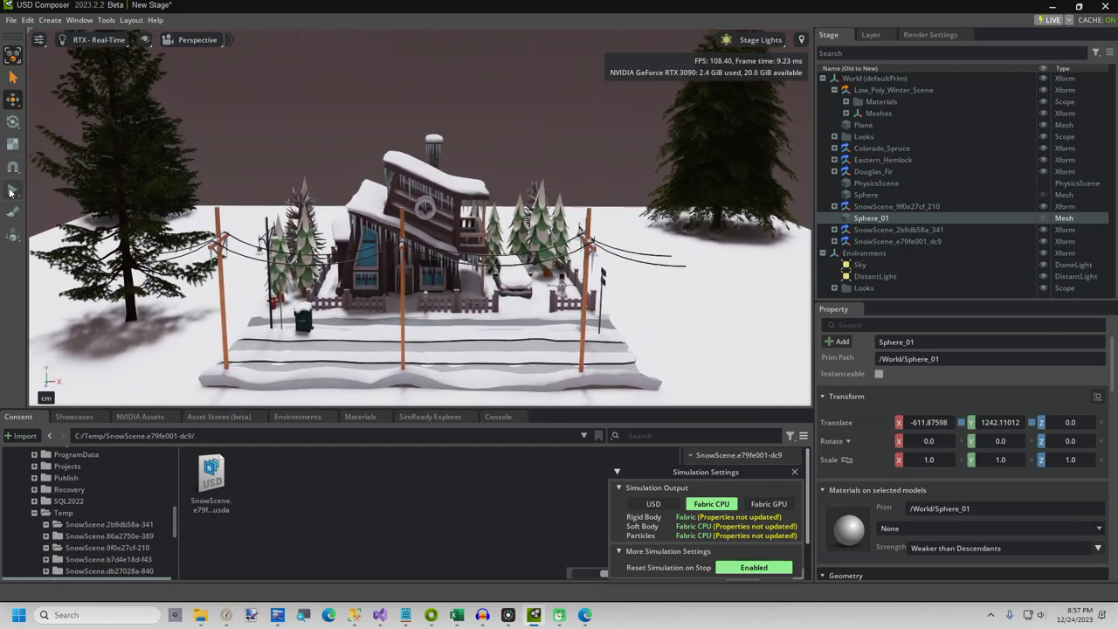
click(11, 192)
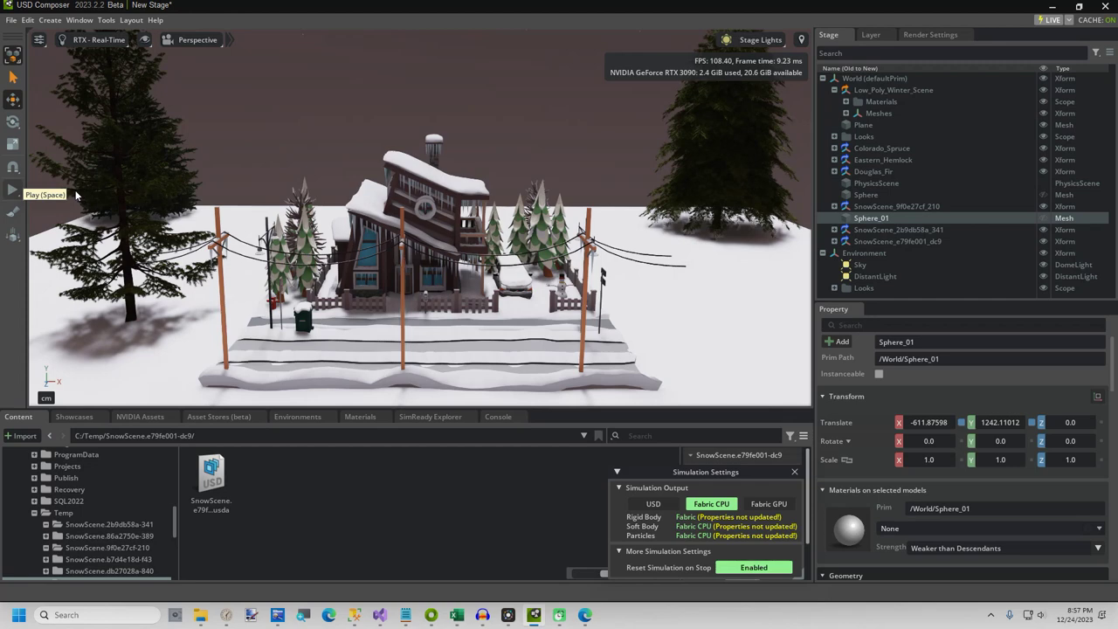
Start the snowfall with Space, then select both snow batches and Sky while tilting the view.
key(space)
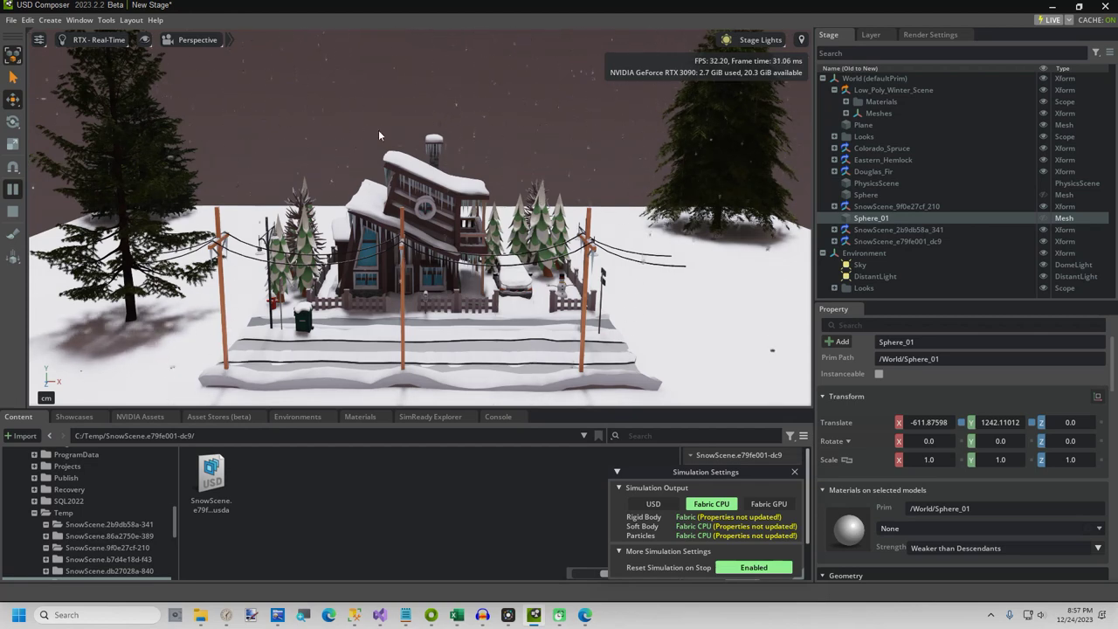
click(897, 206)
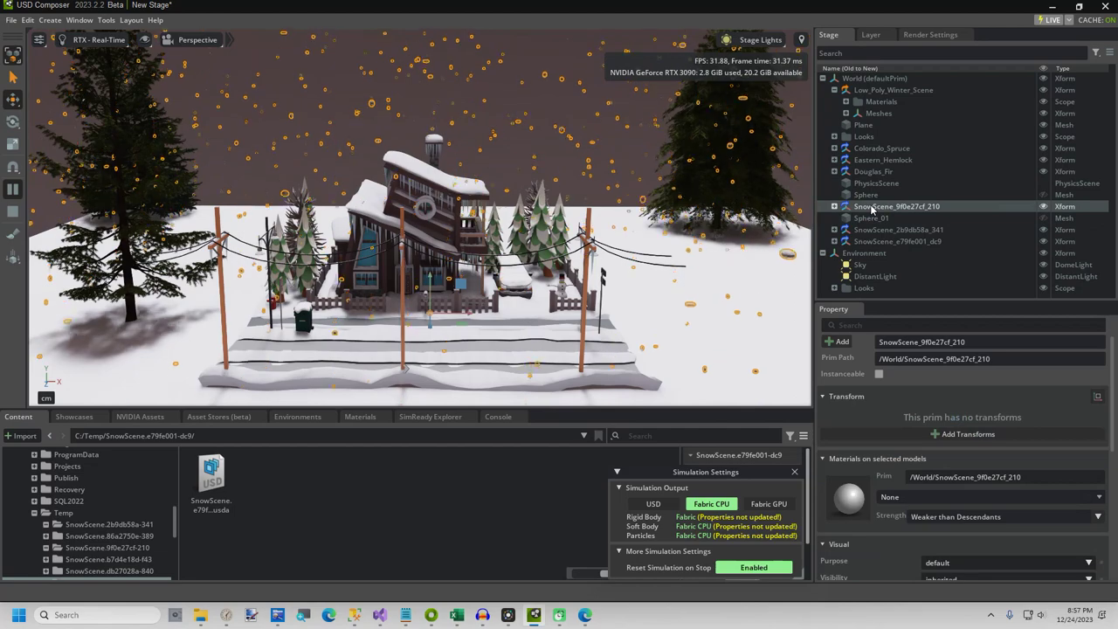
click(864, 230)
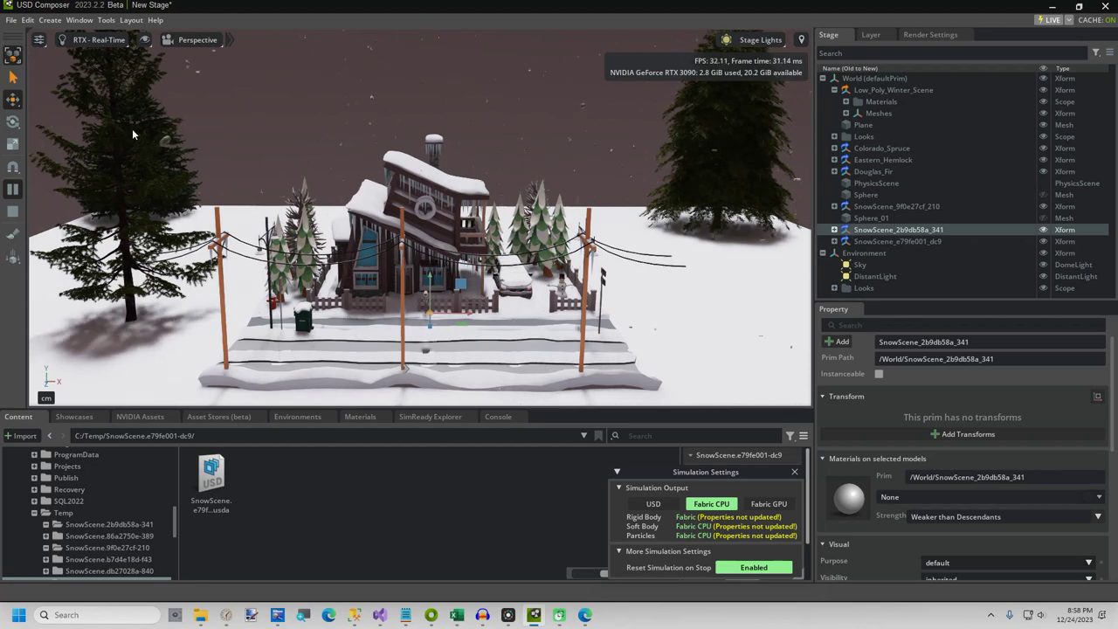
right_drag(158, 177, 770, 223)
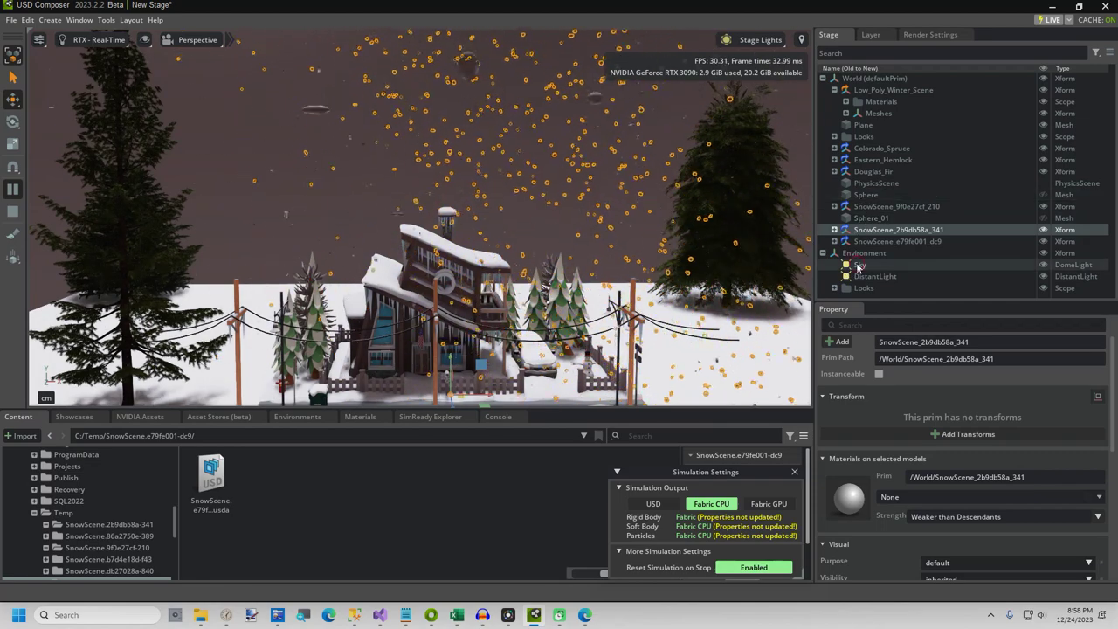
click(854, 265)
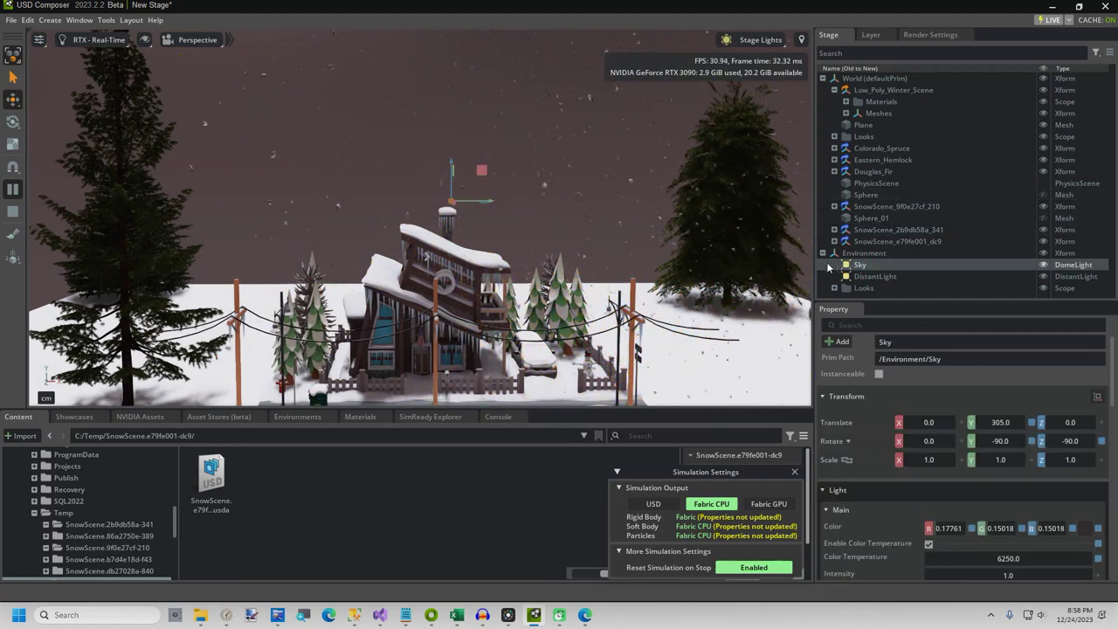